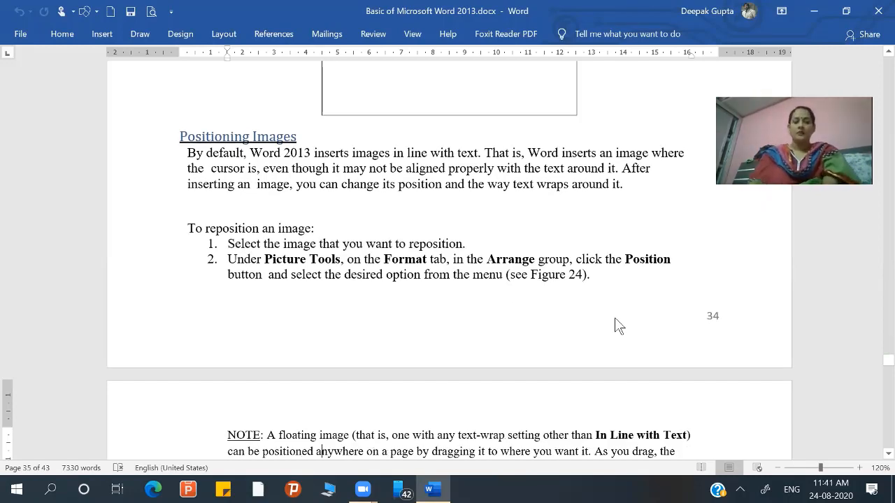
# - Review the notes from Positioning Images through borders, alternative text, cross-references and table of contents to the Day 6 mail merge chapter
pyautogui.scroll(-1, 614, 320)
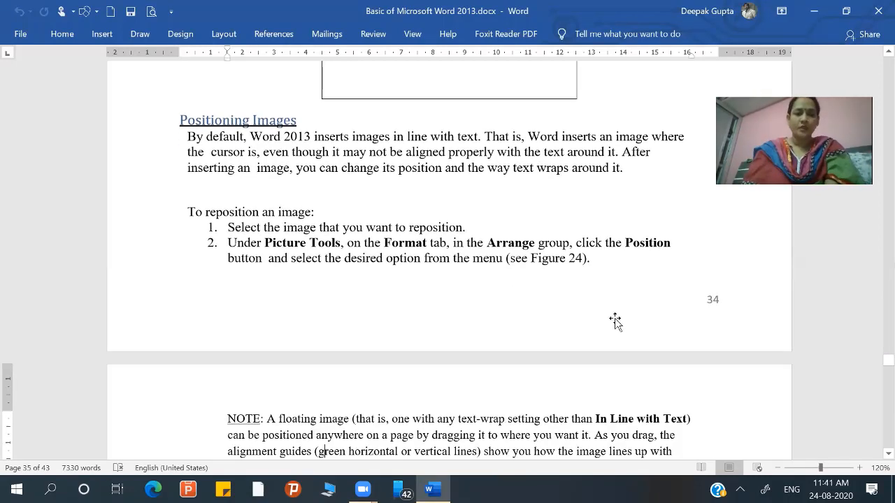
pyautogui.scroll(-10, 615, 320)
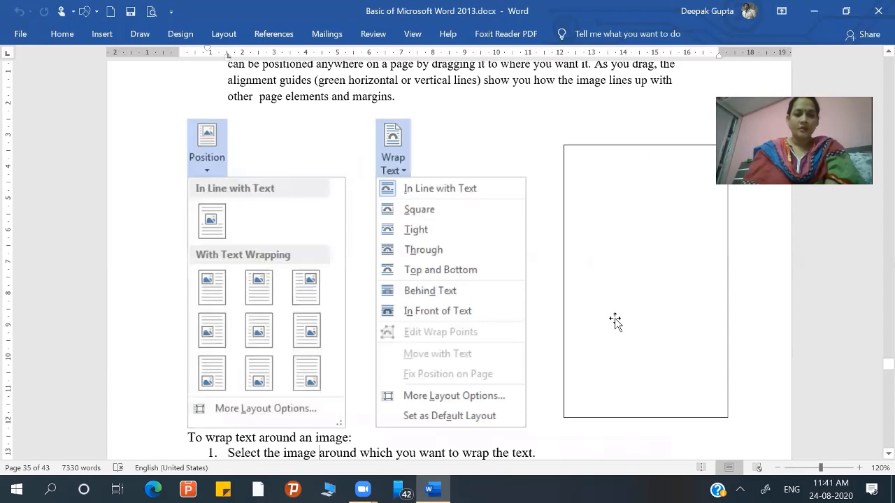
pyautogui.scroll(-1, 616, 320)
pyautogui.scroll(-5, 615, 320)
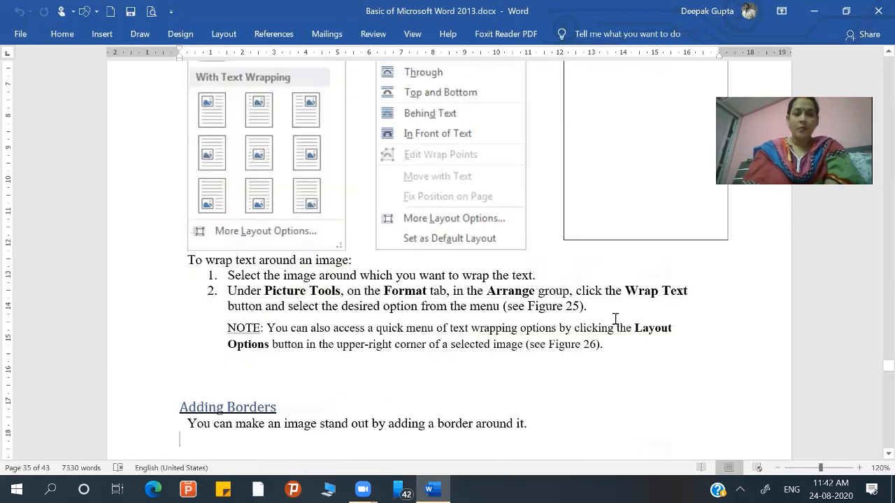
pyautogui.scroll(-1, 615, 320)
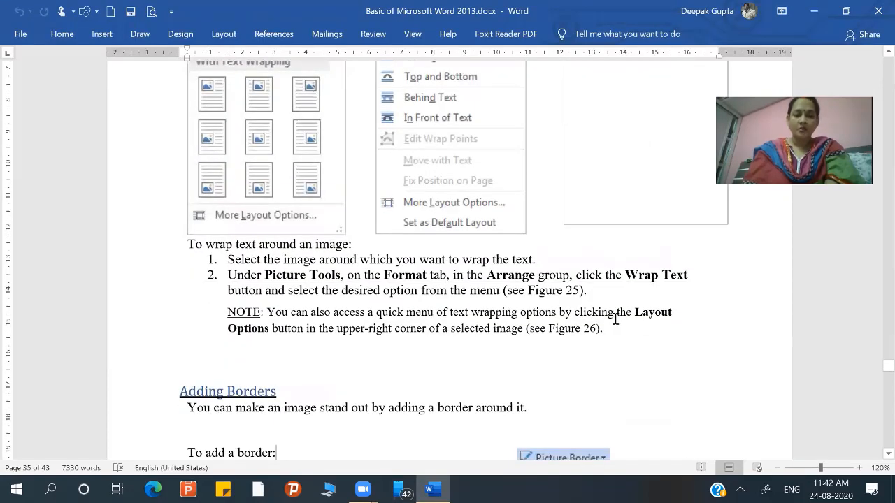
pyautogui.scroll(-3, 615, 320)
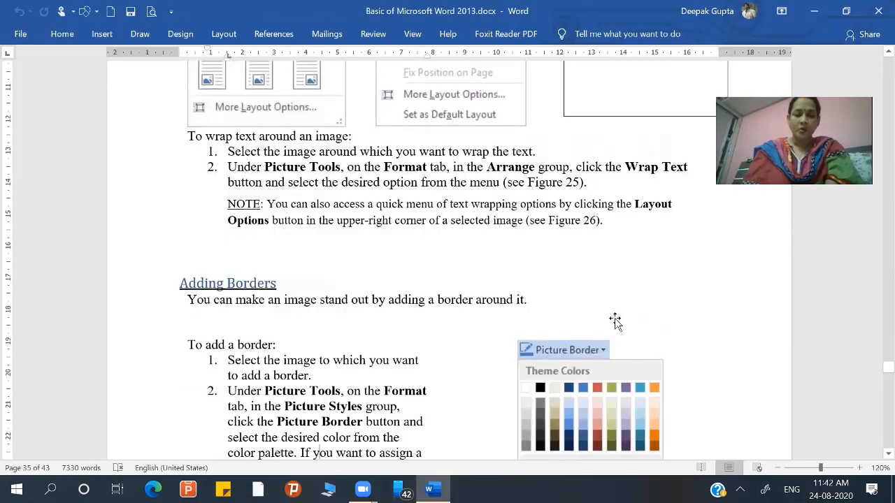
pyautogui.scroll(-1, 615, 321)
pyautogui.scroll(-10, 615, 320)
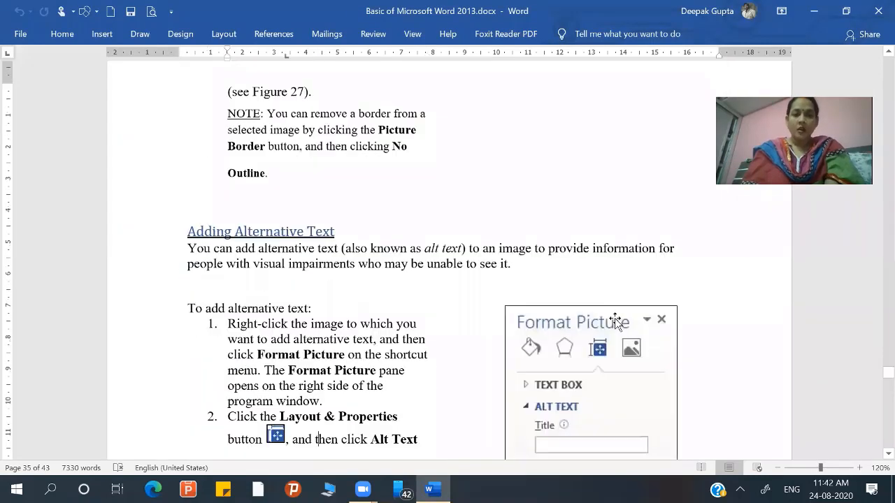
pyautogui.scroll(-3, 616, 320)
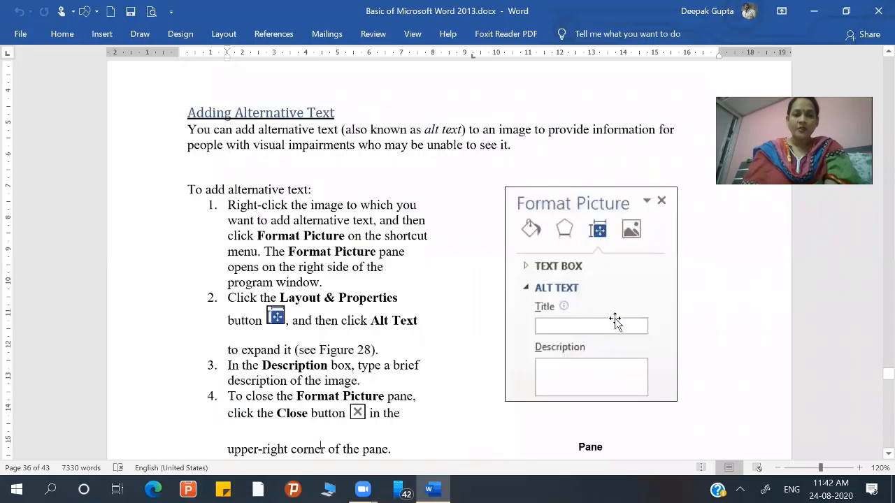
pyautogui.scroll(-10, 615, 320)
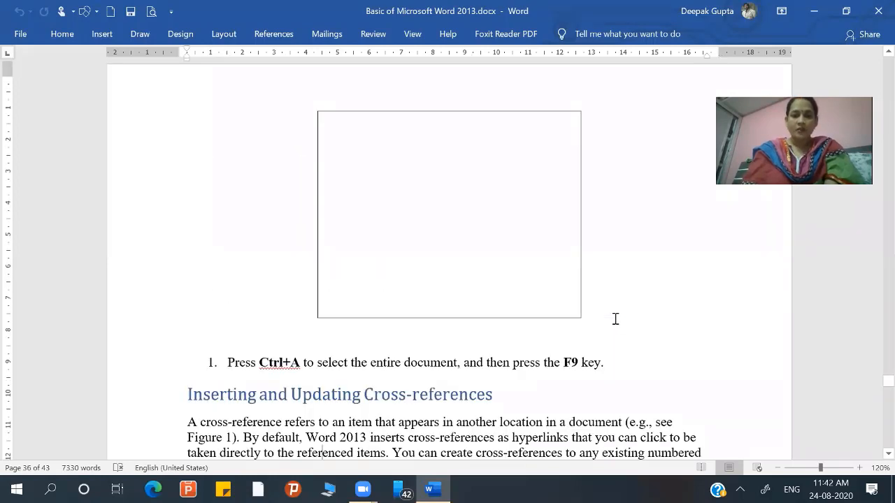
pyautogui.scroll(-5, 615, 319)
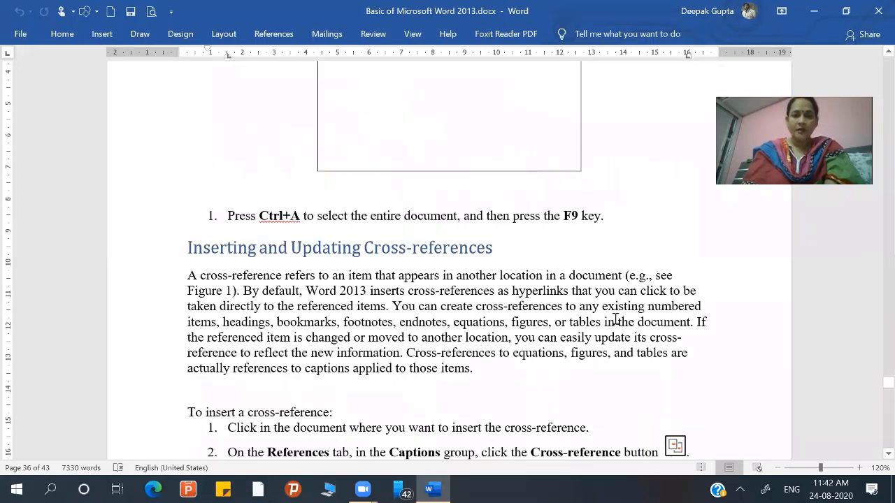
pyautogui.scroll(-10, 615, 319)
pyautogui.scroll(-10, 615, 320)
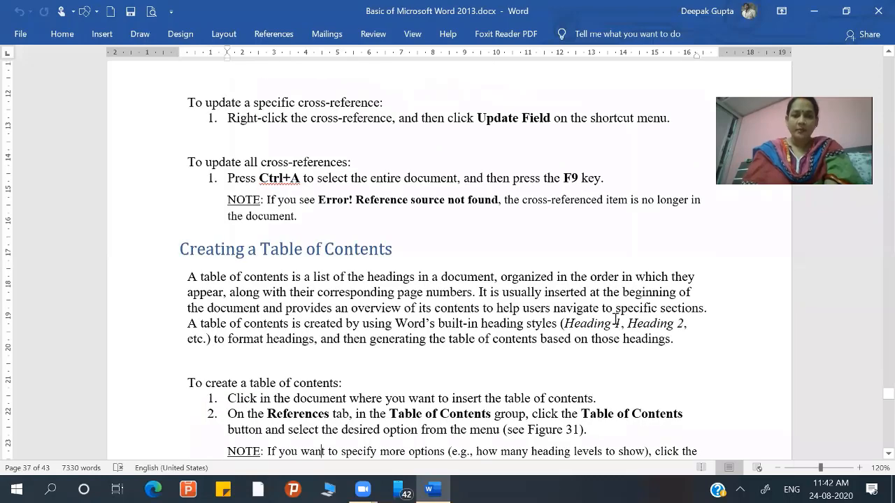
pyautogui.scroll(-15, 615, 319)
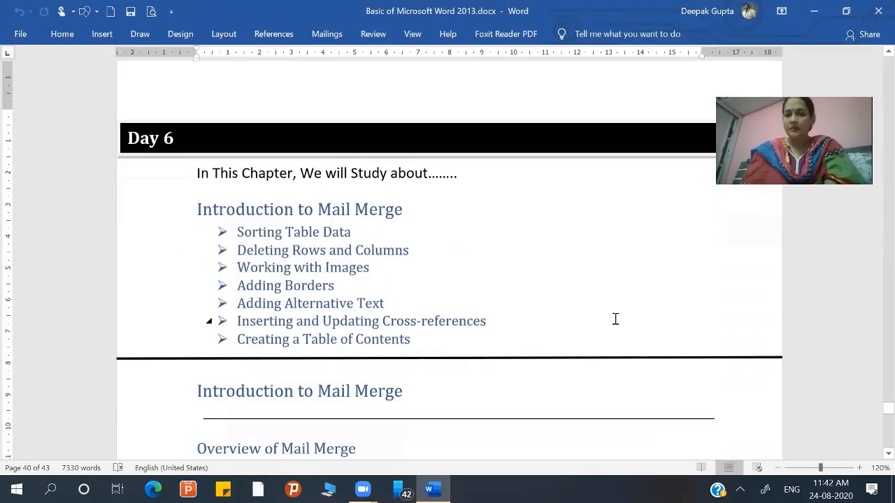
pyautogui.press('Down')
# - Go back through the notes to the instructions for repositioning an image and wrapping text around it
pyautogui.scroll(5, 614, 317)
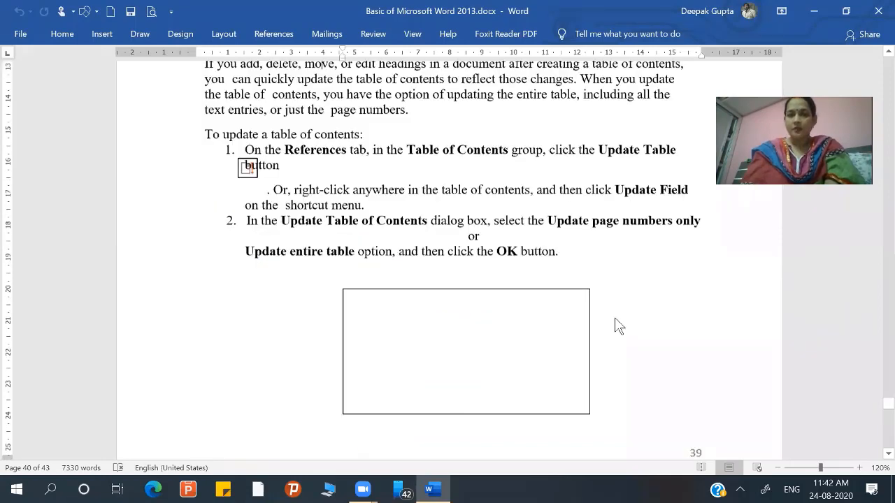
pyautogui.scroll(5, 615, 319)
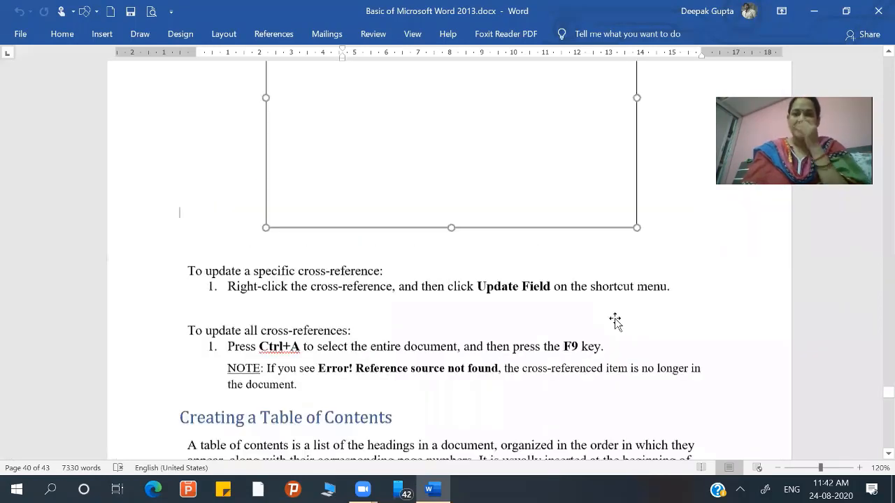
pyautogui.scroll(3, 615, 320)
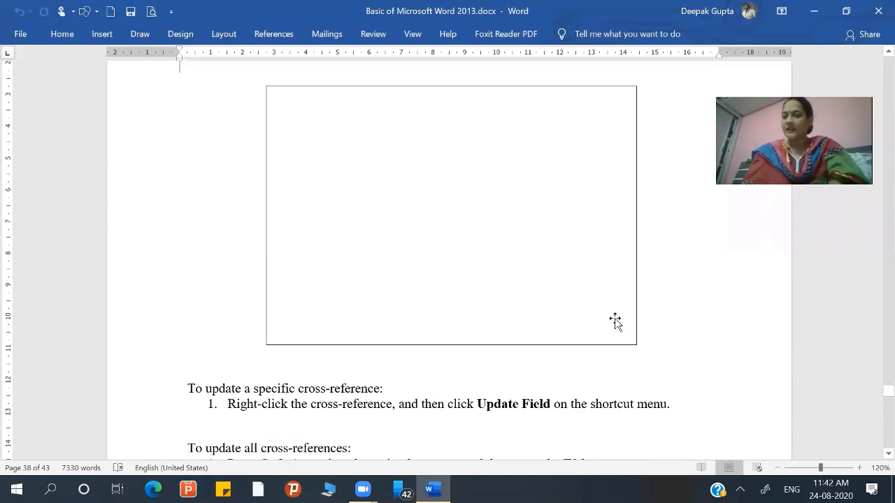
pyautogui.scroll(20, 614, 320)
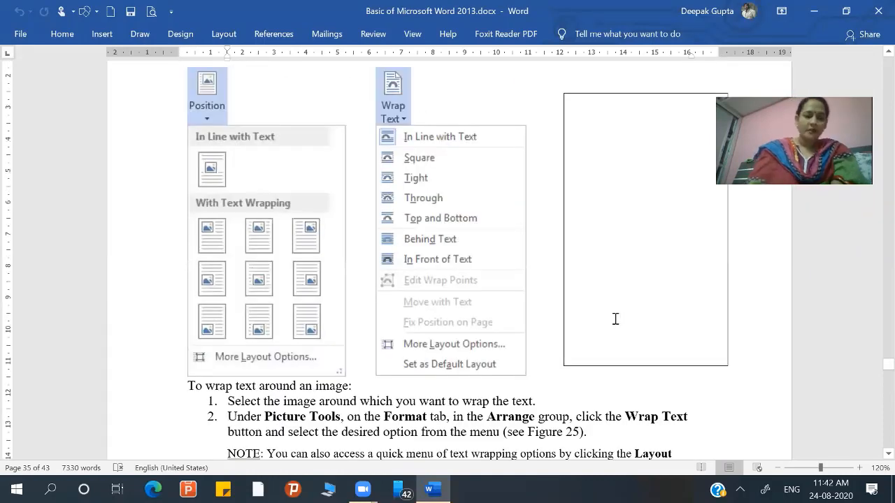
pyautogui.scroll(6, 615, 319)
pyautogui.scroll(2, 615, 319)
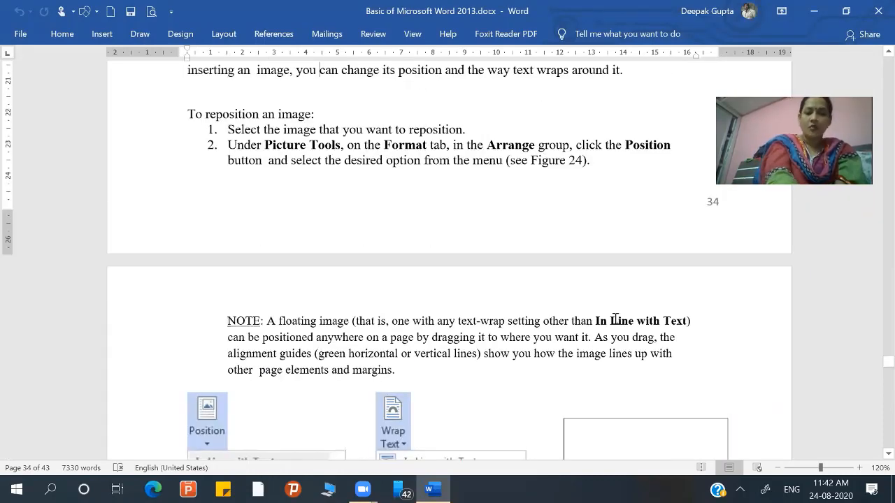
# - Create a new blank document and insert the burger picture from the Pictures folder
pyautogui.hotkey('ctrl', 'n')
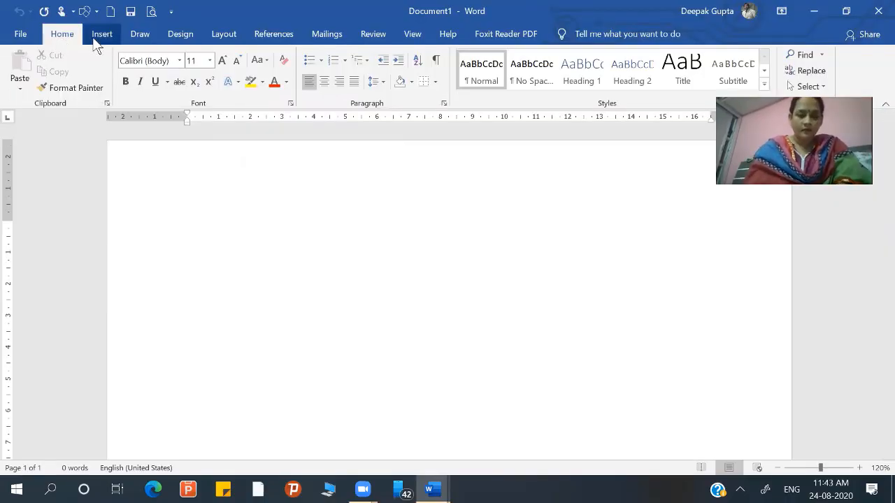
pyautogui.click(101, 34)
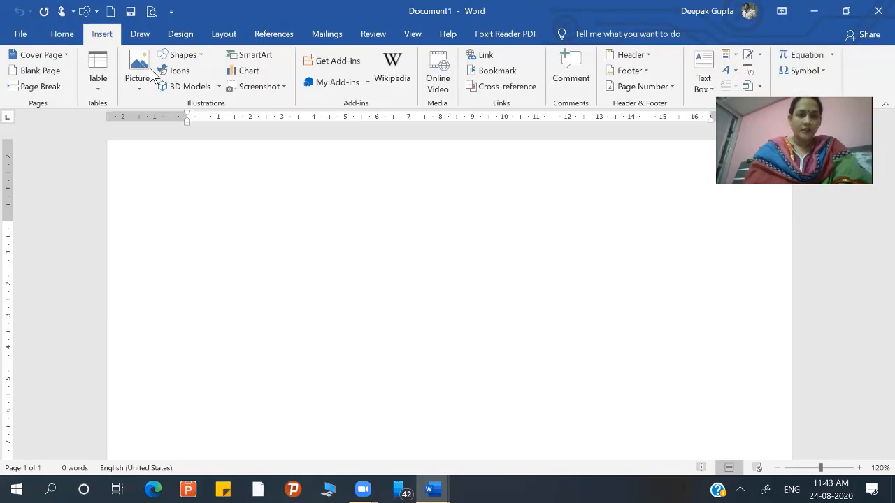
pyautogui.click(137, 67)
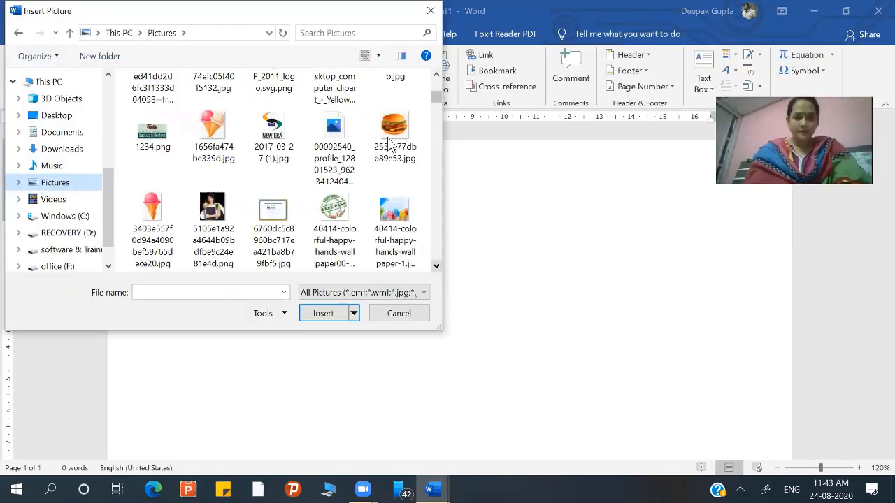
pyautogui.click(325, 313)
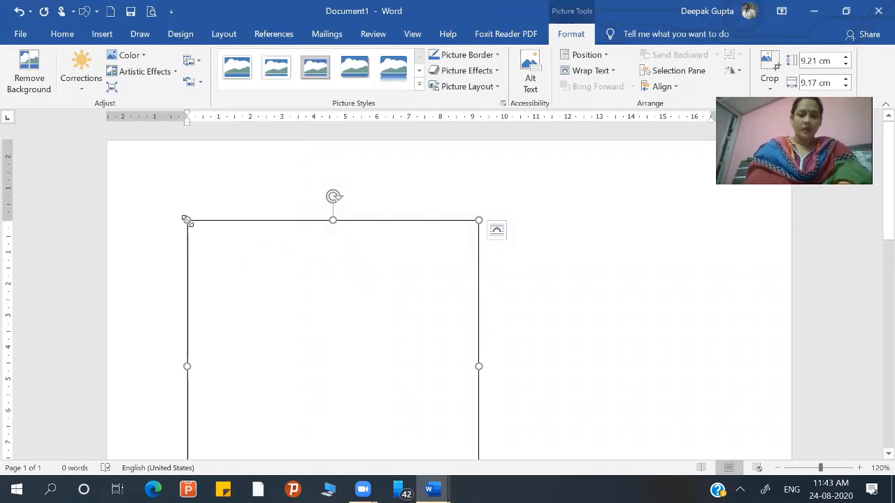
# - Set the burger picture's text wrapping to Square and shrink the picture to about 4.46 cm high by 4.44 cm wide
pyautogui.moveTo(246, 277); pyautogui.dragTo(273, 331)
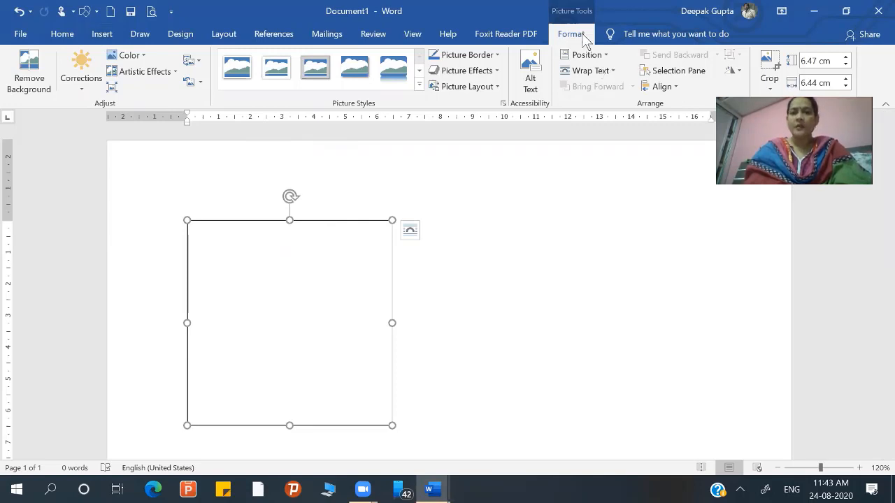
pyautogui.click(606, 74)
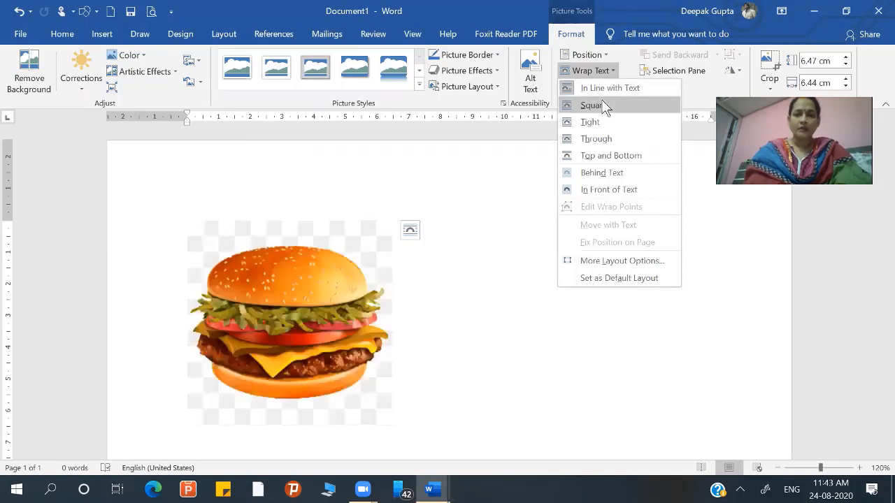
pyautogui.click(602, 106)
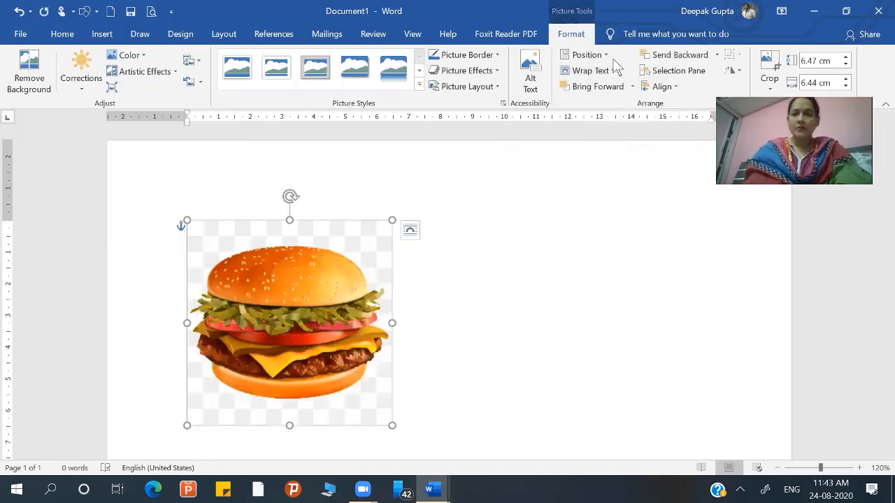
pyautogui.click(614, 71)
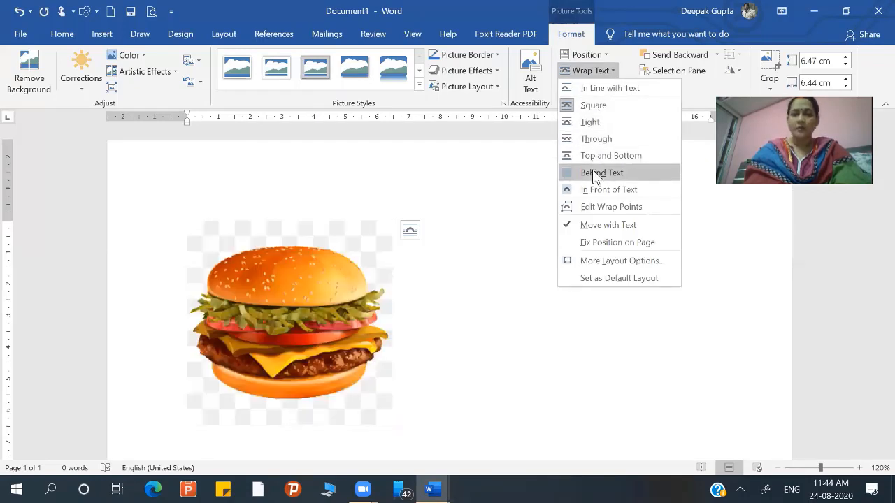
pyautogui.click(455, 211)
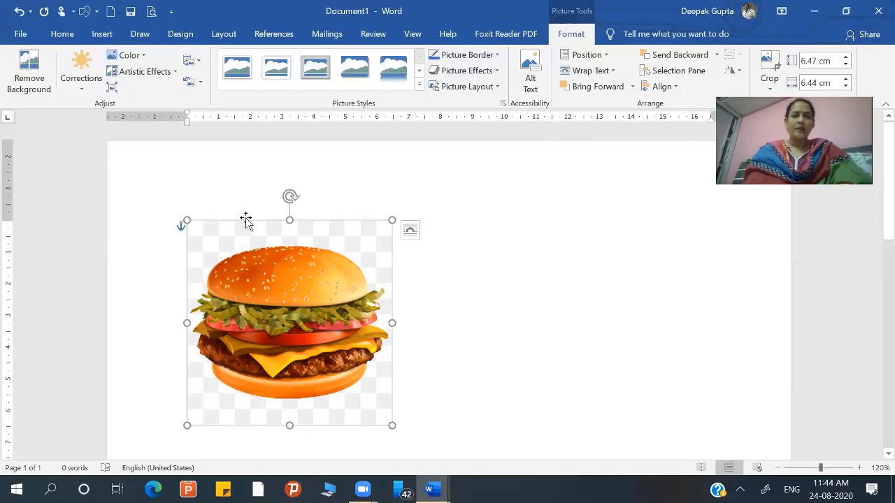
pyautogui.moveTo(185, 221); pyautogui.dragTo(252, 294)
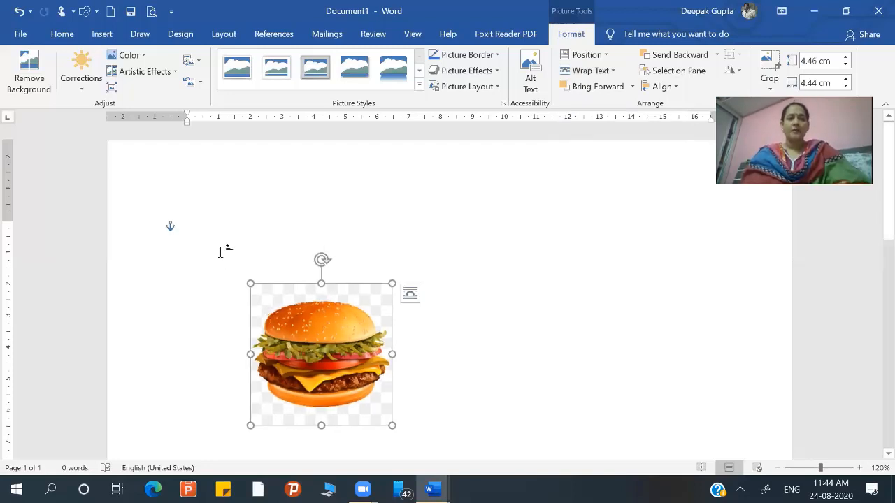
# - Generate sample paragraphs at the start of the document with =rand()
pyautogui.click(221, 252)
pyautogui.write('=r')
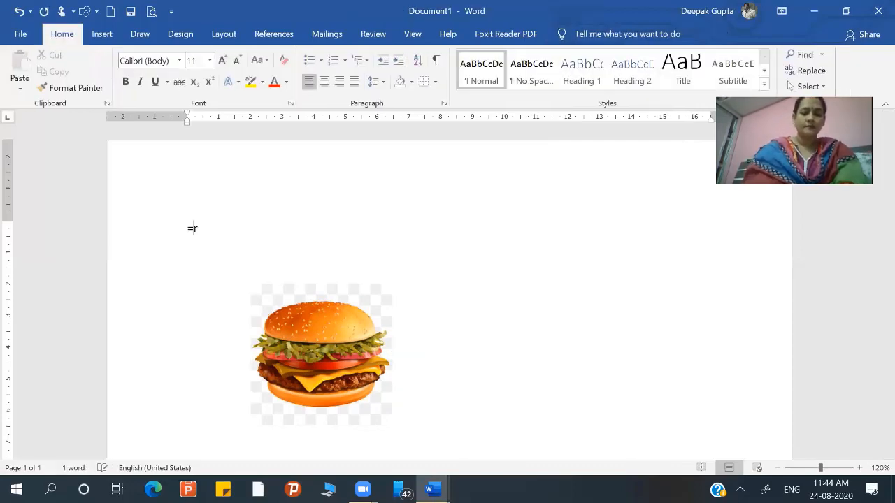
pyautogui.write('and()')
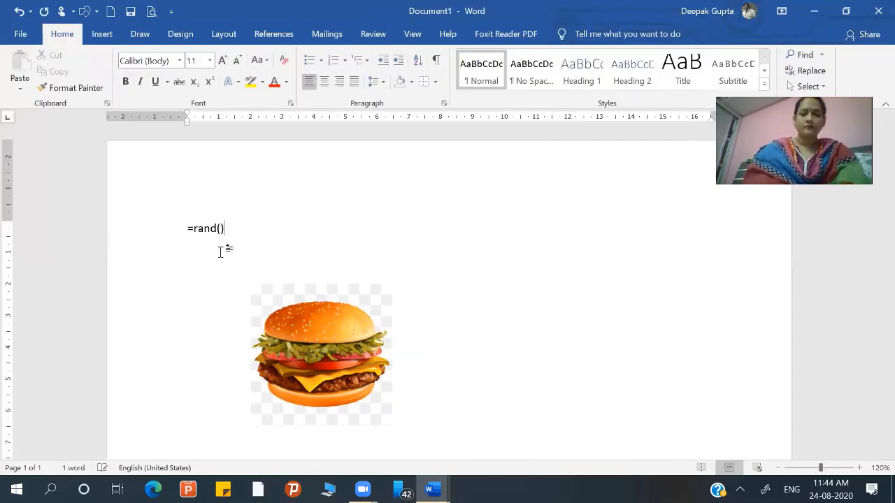
pyautogui.press('Return')
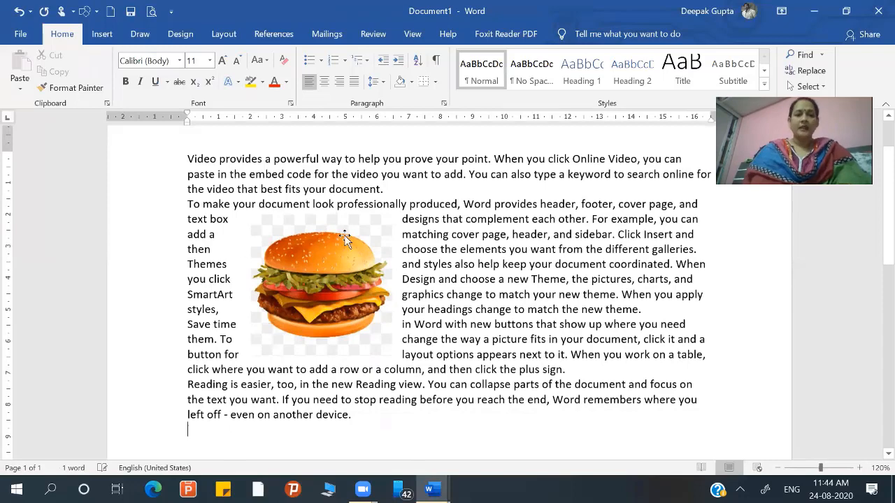
# - Move the burger picture to the middle of the text and shrink it to about 2.73 cm high by 2.72 cm wide
pyautogui.click(307, 282)
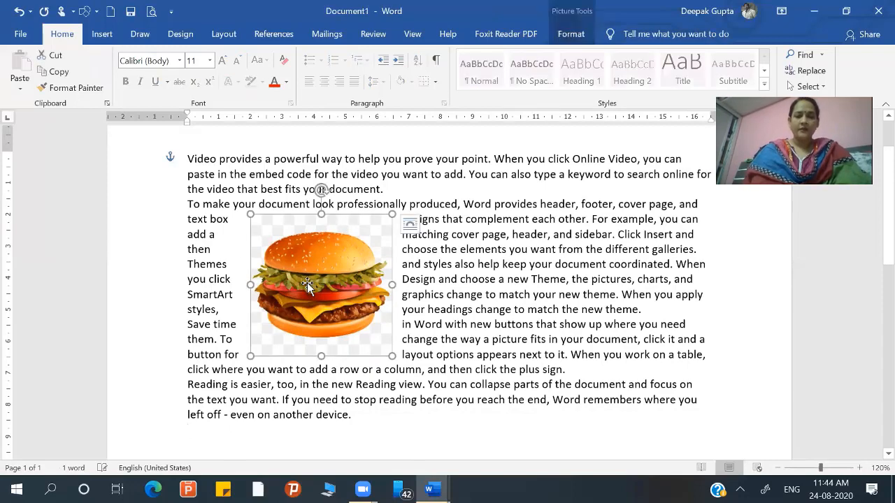
pyautogui.moveTo(364, 282); pyautogui.dragTo(417, 292)
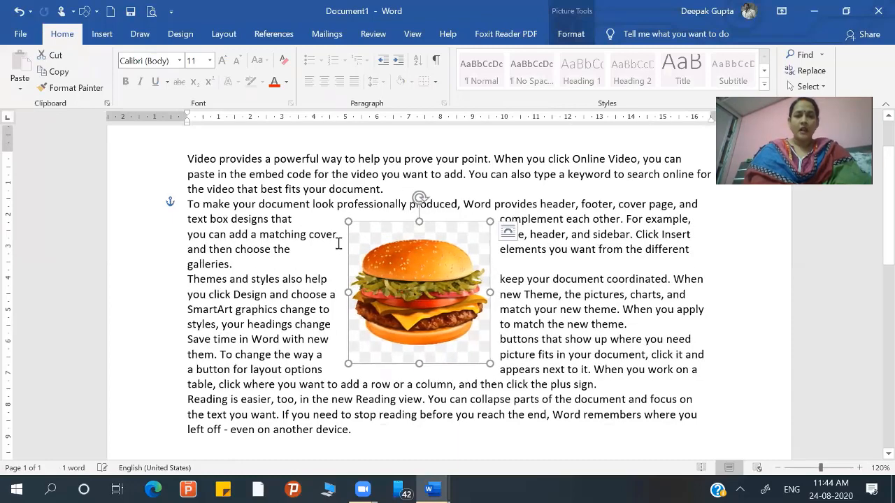
pyautogui.moveTo(348, 221); pyautogui.dragTo(357, 231)
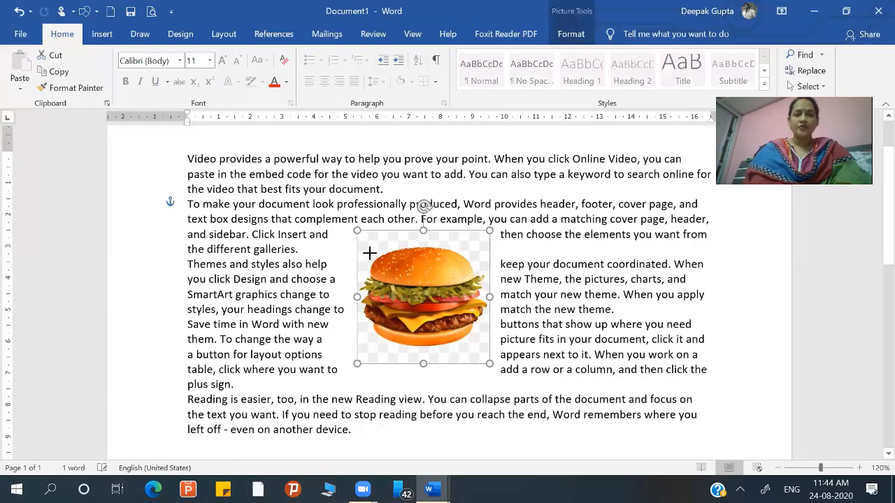
pyautogui.moveTo(403, 296); pyautogui.dragTo(405, 297)
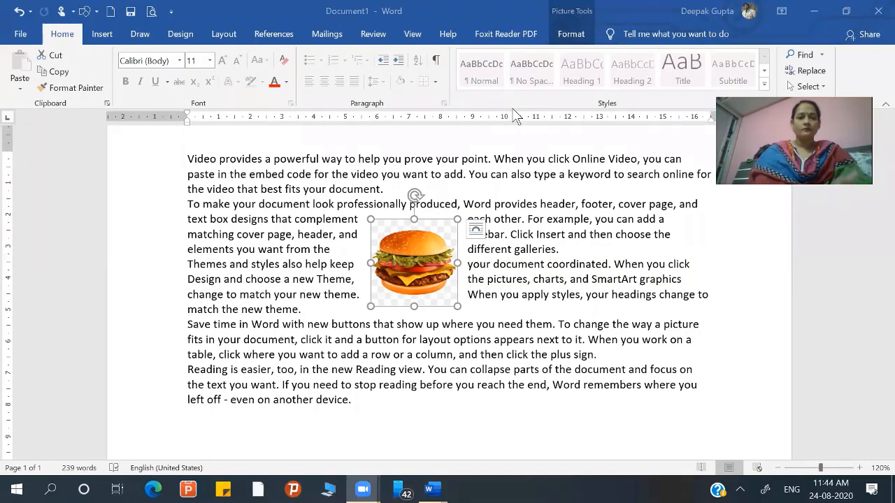
# - Set the burger picture's text wrapping to Behind Text
pyautogui.click(390, 259)
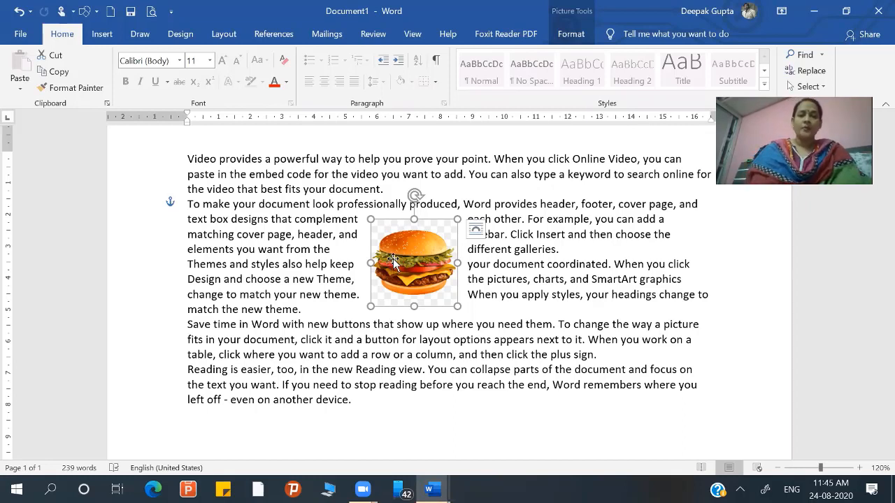
pyautogui.click(572, 39)
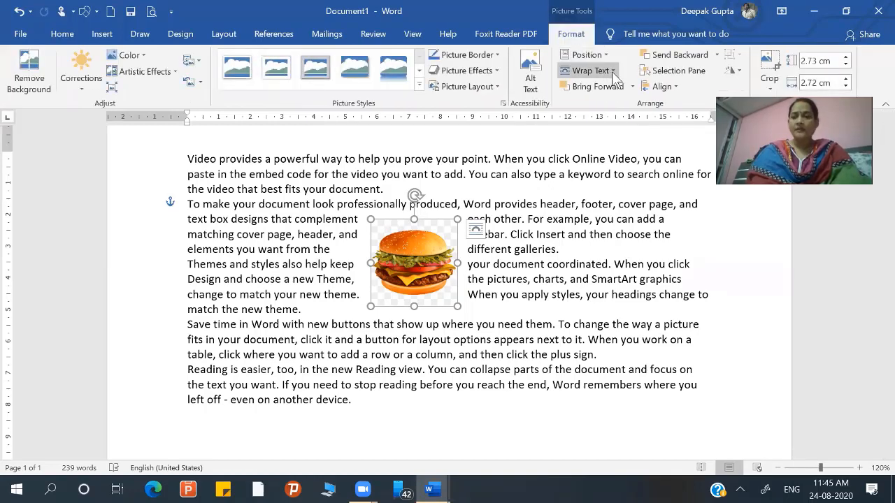
pyautogui.click(613, 74)
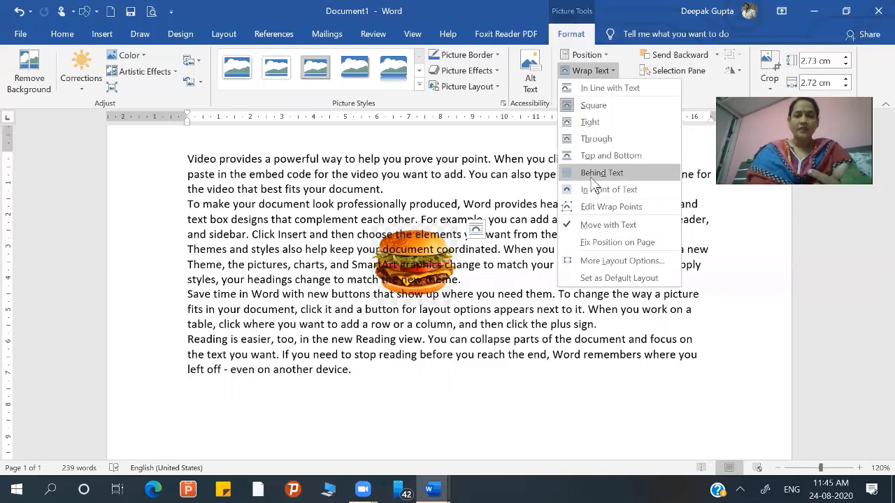
pyautogui.click(590, 175)
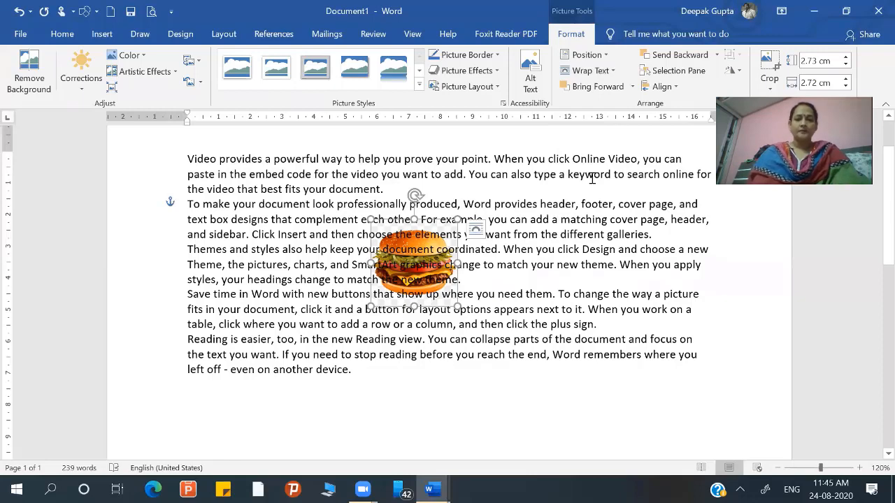
# - Set the burger picture's wrapping to Through, and nudge it rightward across the lines of text and partway back left
pyautogui.click(590, 71)
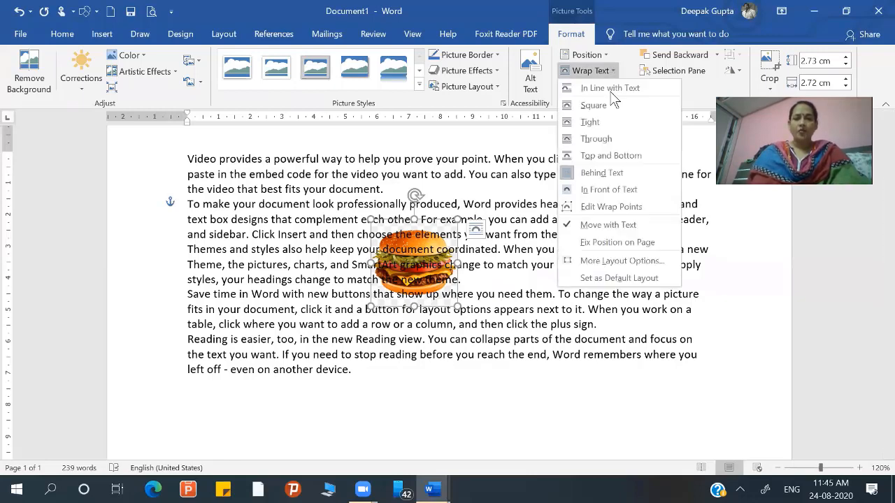
pyautogui.click(596, 138)
pyautogui.press('Right')
pyautogui.press('Right')
pyautogui.press('Right')
pyautogui.press('Right')
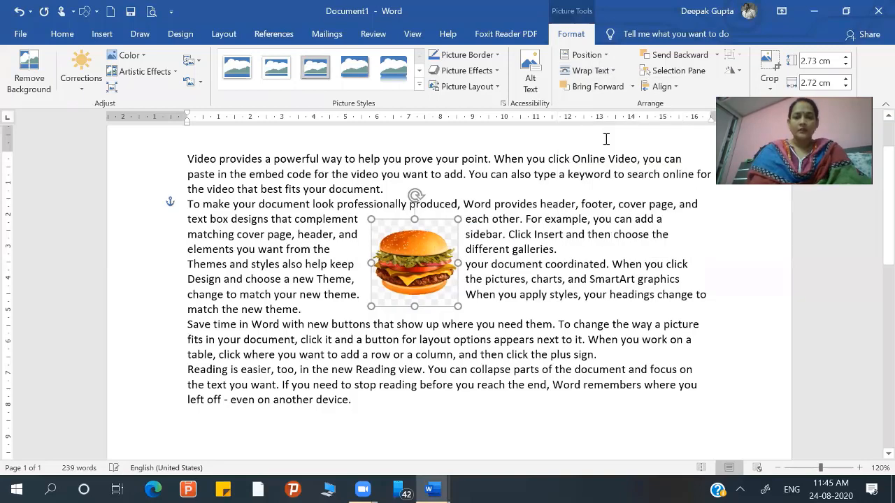
pyautogui.press('Right')
pyautogui.press('Right')
pyautogui.press('Right')
pyautogui.press('Right')
pyautogui.press('Right')
pyautogui.press('Right')
pyautogui.press('Right')
pyautogui.press('Right')
pyautogui.press('Right')
pyautogui.press('Right')
pyautogui.press('Right')
pyautogui.press('Right')
pyautogui.press('Right')
pyautogui.press('Right')
pyautogui.press('Right')
pyautogui.press('Right')
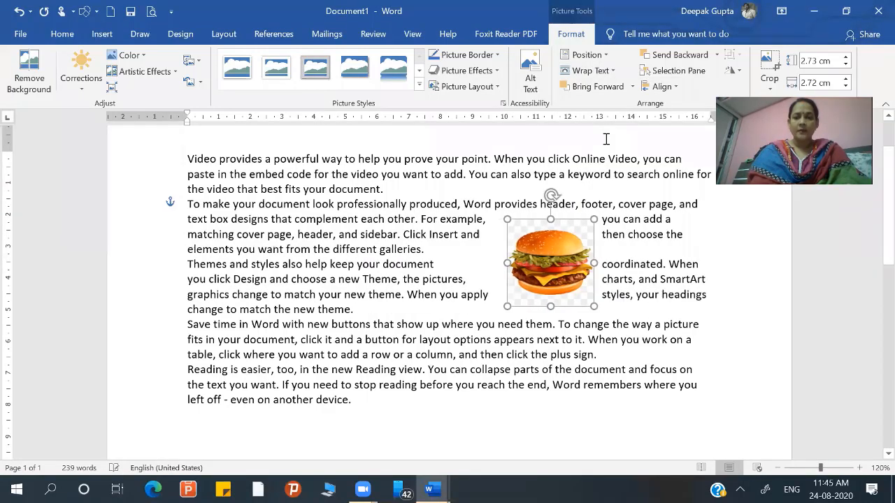
pyautogui.press('Left')
pyautogui.press('Left')
pyautogui.press('Left')
pyautogui.press('Left')
pyautogui.press('Left')
pyautogui.press('Left')
pyautogui.press('Left')
pyautogui.press('Left')
pyautogui.press('Left')
pyautogui.press('Left')
pyautogui.press('Left')
pyautogui.press('Left')
pyautogui.press('Left')
pyautogui.press('Left')
pyautogui.press('Left')
pyautogui.press('Left')
pyautogui.press('Left')
pyautogui.press('Left')
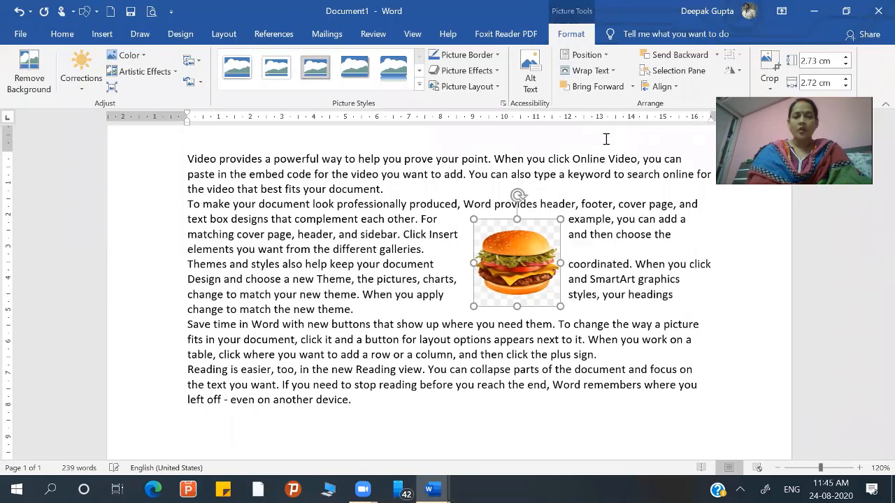
# - Set the burger picture's text wrapping to Top and Bottom
pyautogui.click(604, 73)
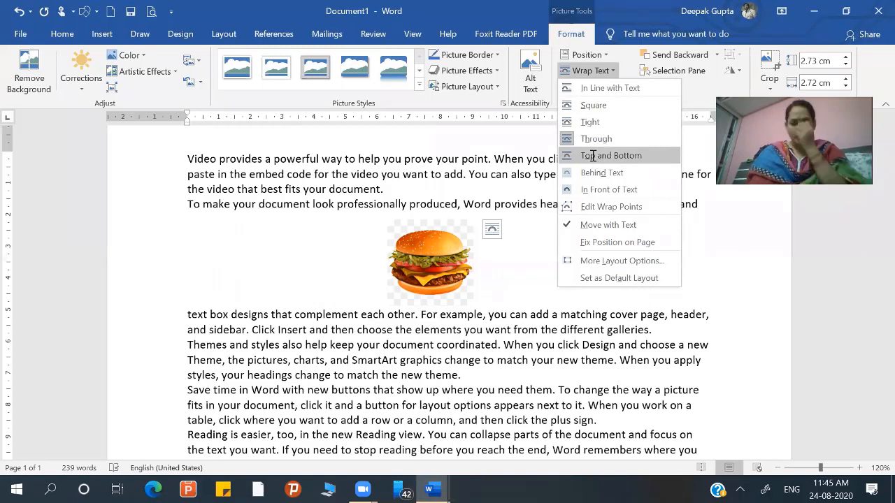
pyautogui.click(591, 155)
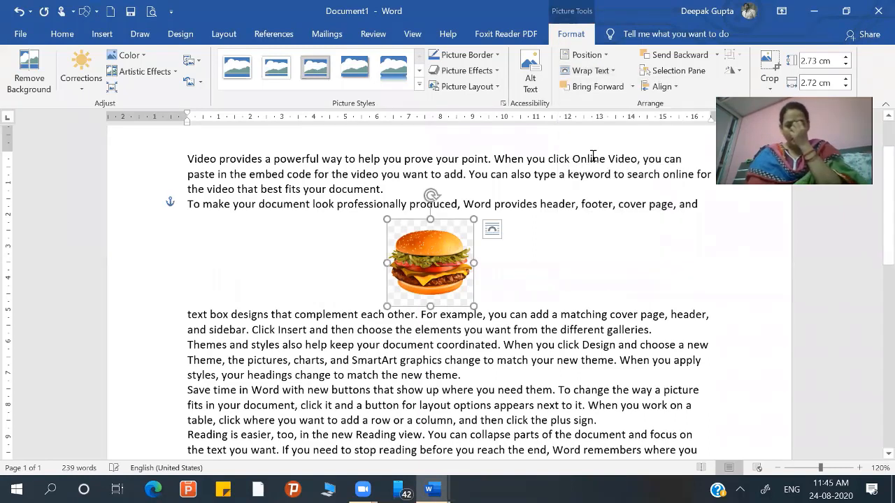
# - Set the burger picture's wrapping to Square and shrink the picture to about 2.09 cm high by 2.08 cm wide
pyautogui.click(598, 76)
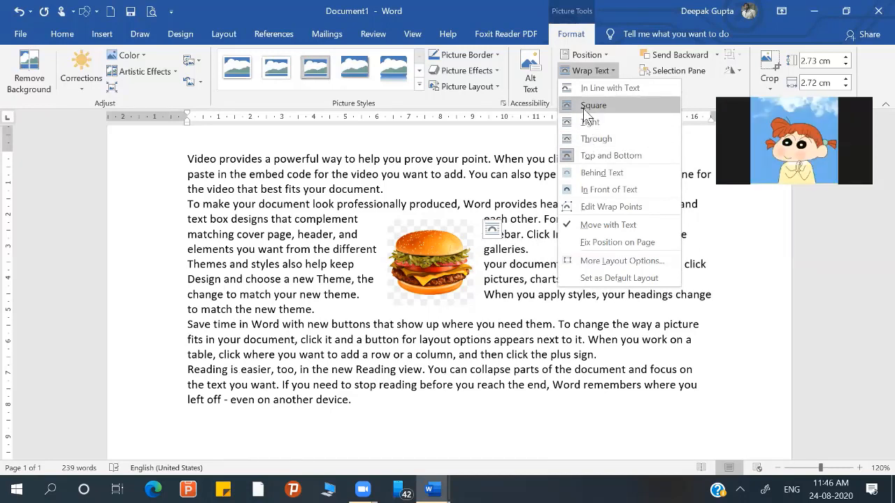
pyautogui.click(585, 107)
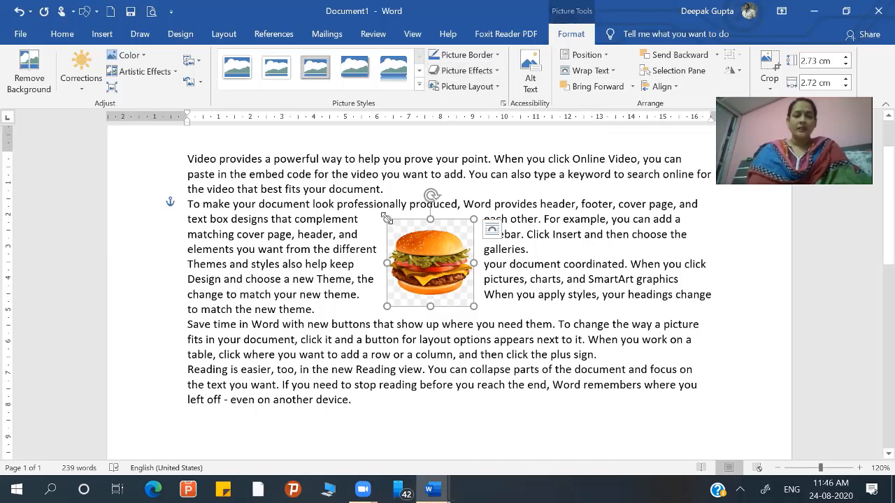
pyautogui.moveTo(387, 219); pyautogui.dragTo(388, 230)
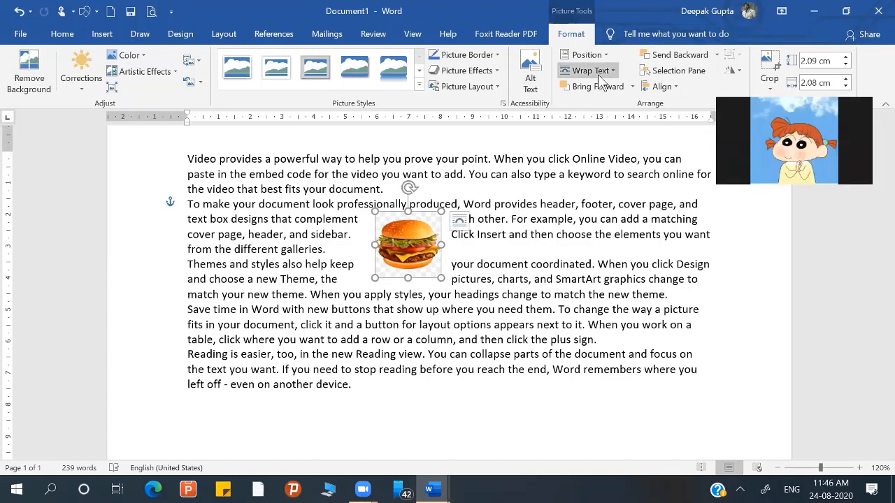
pyautogui.click(347, 249)
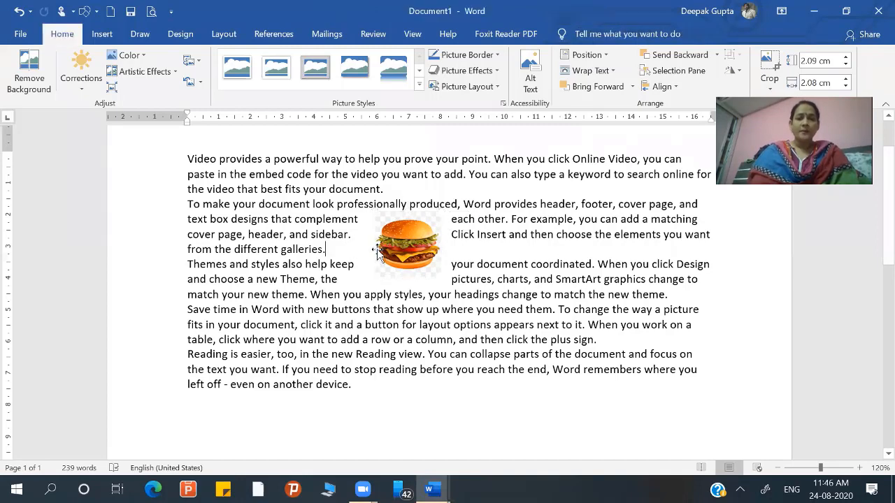
# - Edit the burger picture's wrap points, pulling the upper-right and lower-right corners outward beyond the picture
pyautogui.click(407, 246)
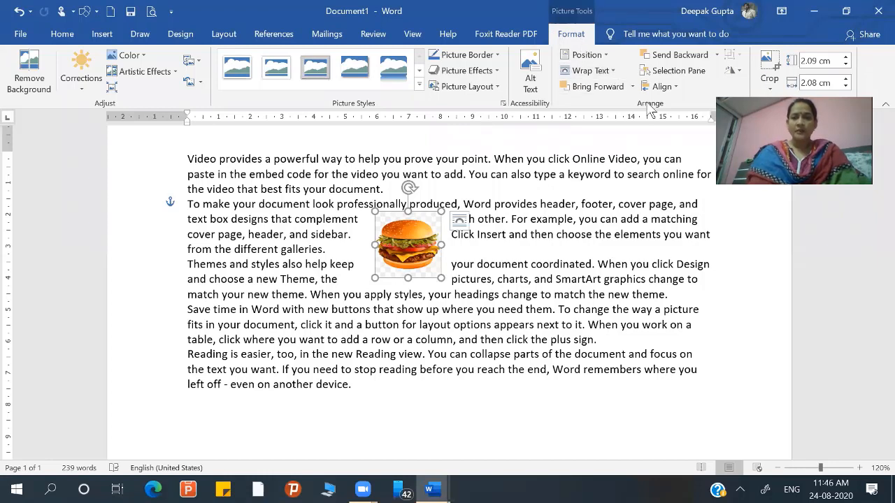
pyautogui.click(614, 70)
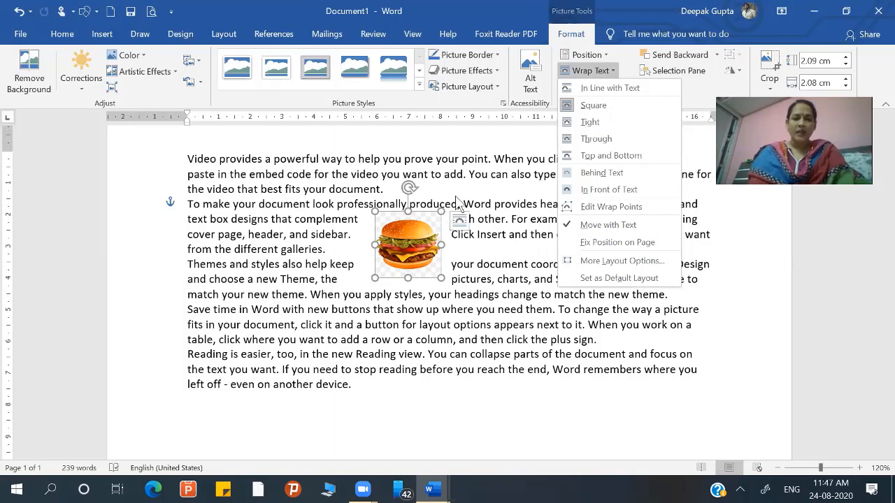
pyautogui.click(649, 208)
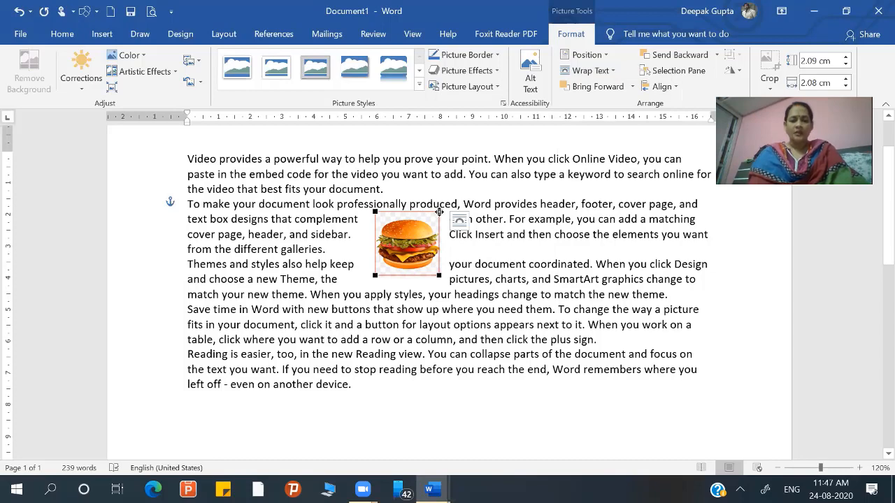
pyautogui.moveTo(439, 211); pyautogui.dragTo(456, 200)
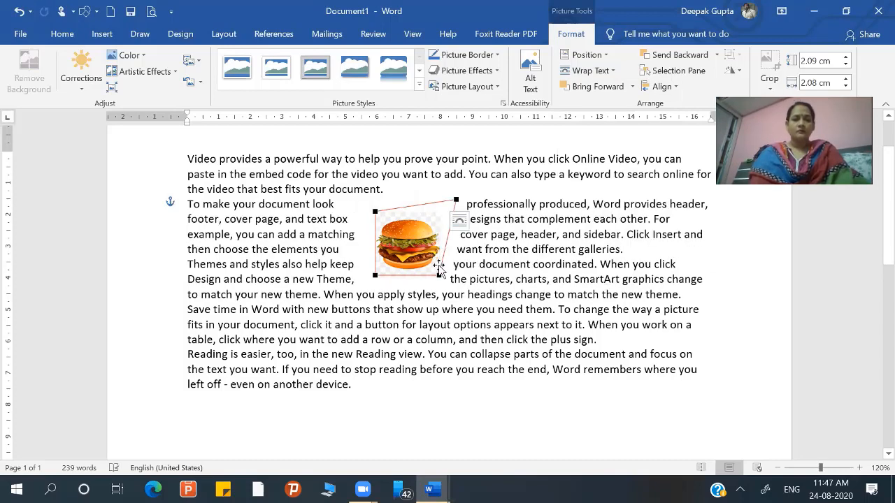
pyautogui.moveTo(439, 273); pyautogui.dragTo(460, 285)
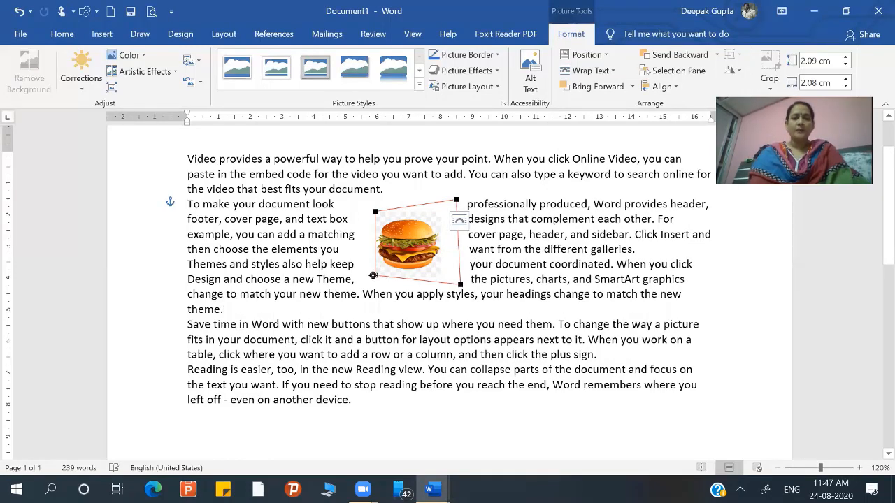
# - Pull the lower wrap points in over the burger, bring the upper-right one closer, and stretch the upper-left one outward
pyautogui.moveTo(373, 275); pyautogui.dragTo(393, 252)
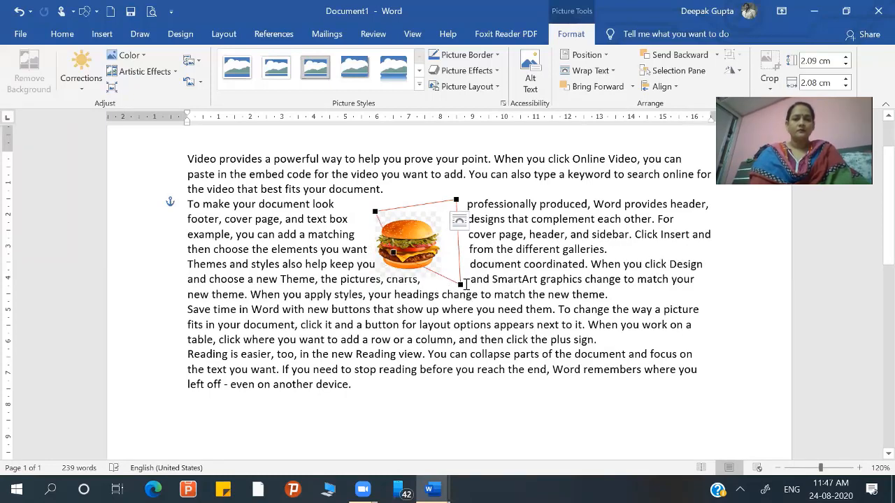
pyautogui.moveTo(458, 273); pyautogui.dragTo(439, 258)
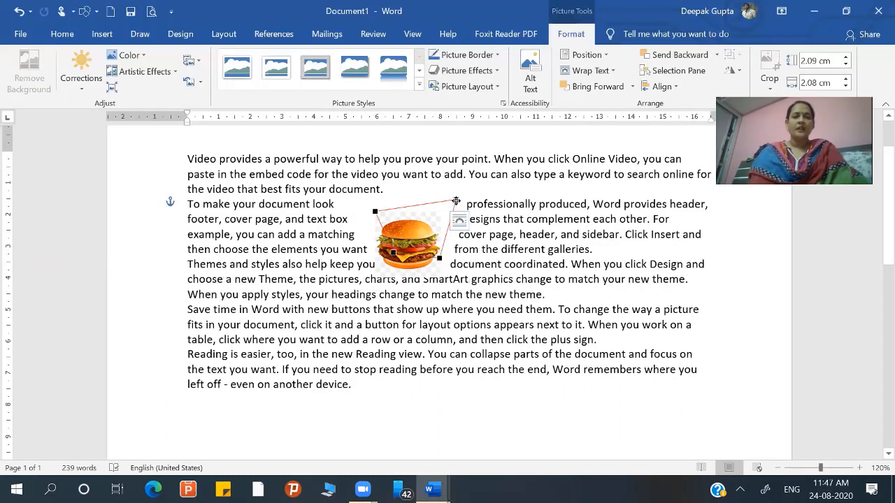
pyautogui.moveTo(456, 201); pyautogui.dragTo(450, 210)
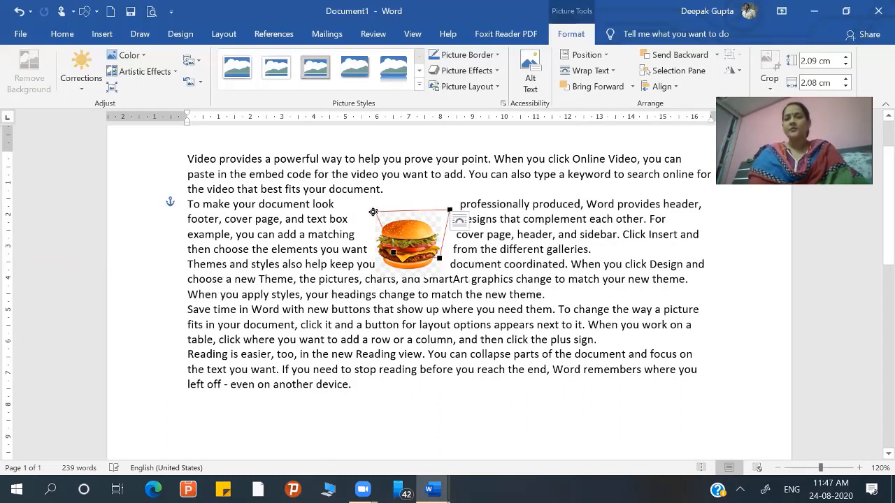
pyautogui.moveTo(373, 212); pyautogui.dragTo(358, 212)
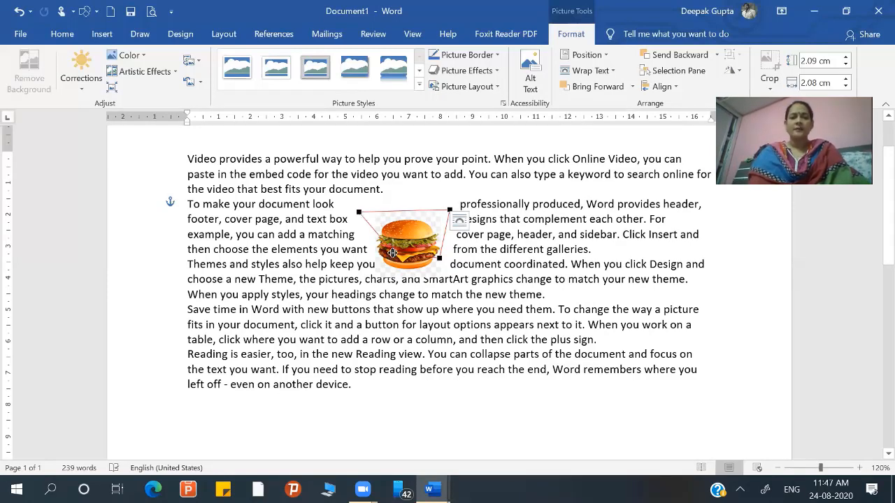
pyautogui.moveTo(393, 253); pyautogui.dragTo(385, 267)
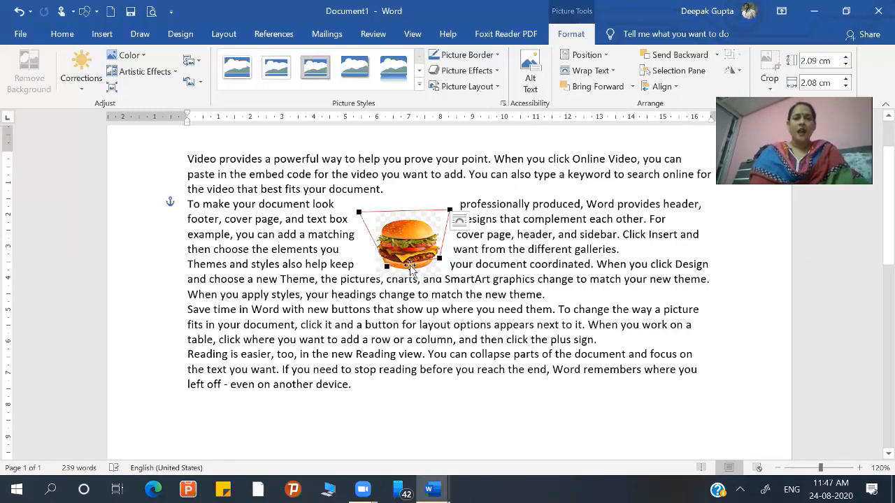
pyautogui.click(404, 264)
pyautogui.click(404, 264)
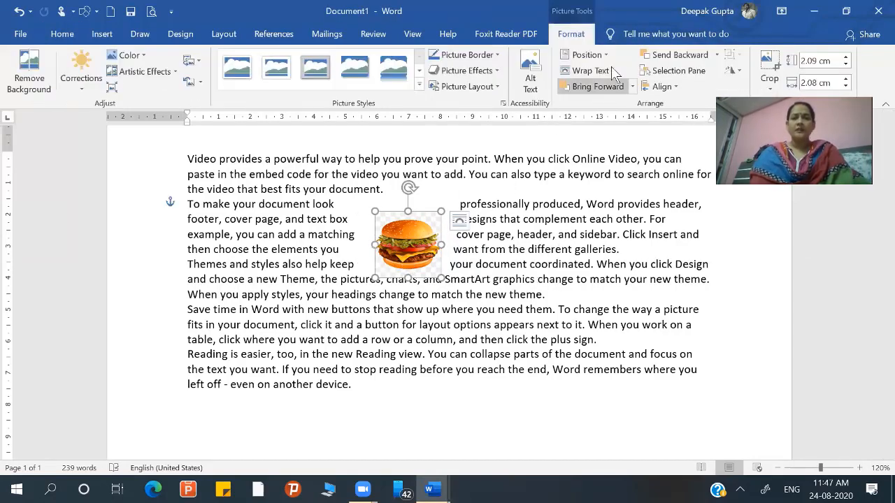
# - Edit the wrap points again, bringing all four corners of the wrap boundary close to the burger picture's corners
pyautogui.click(614, 70)
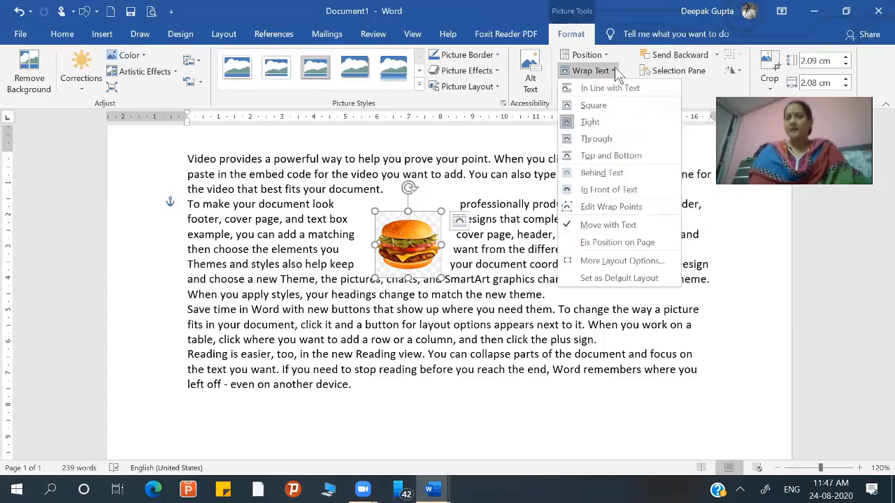
pyautogui.click(588, 207)
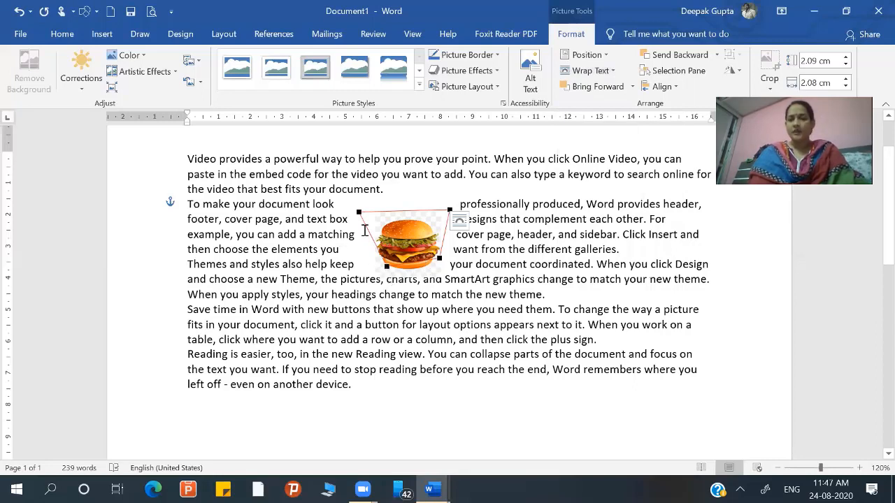
pyautogui.moveTo(360, 213); pyautogui.dragTo(378, 218)
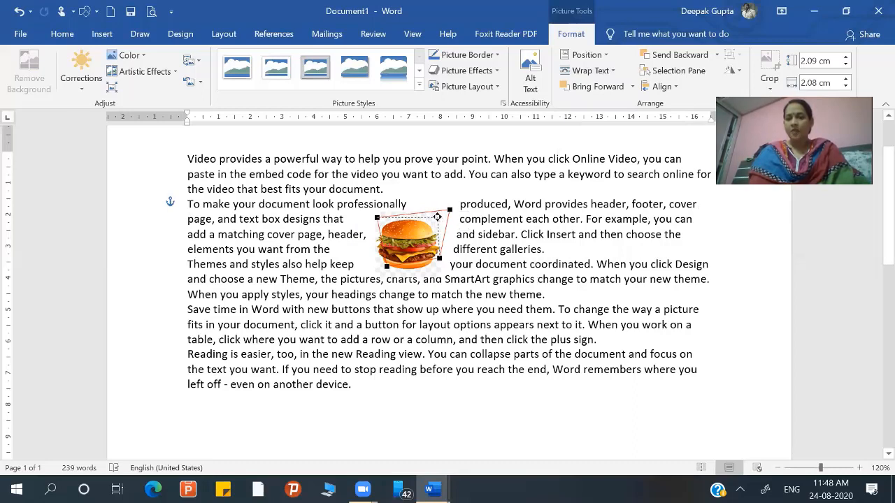
pyautogui.moveTo(438, 217); pyautogui.dragTo(437, 217)
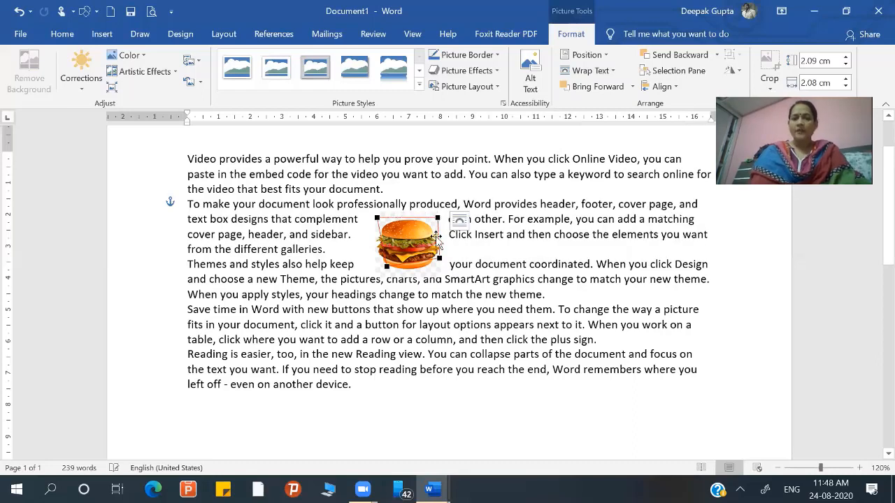
pyautogui.moveTo(437, 263); pyautogui.dragTo(383, 275)
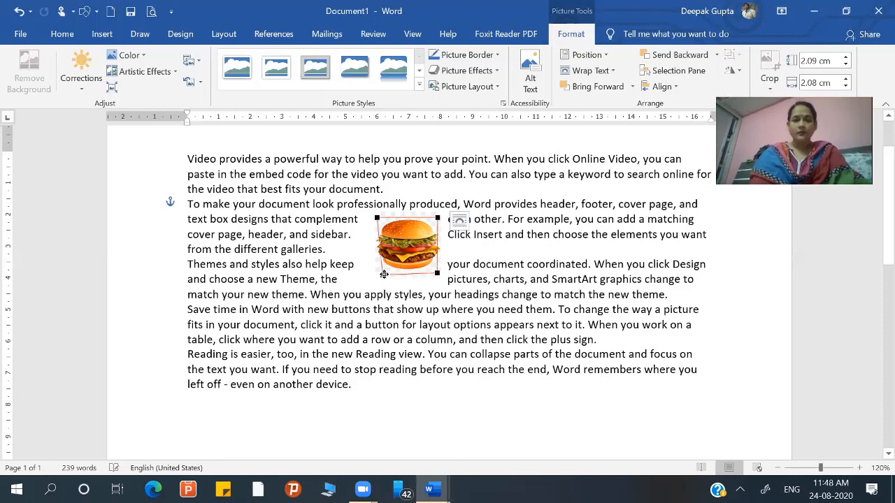
# - Add a dark orange border to the burger picture and deselect it
pyautogui.click(497, 55)
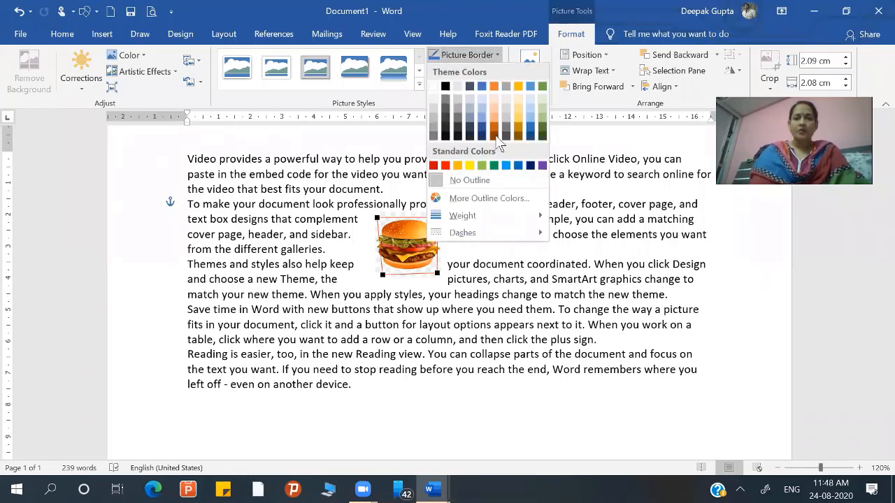
pyautogui.click(492, 125)
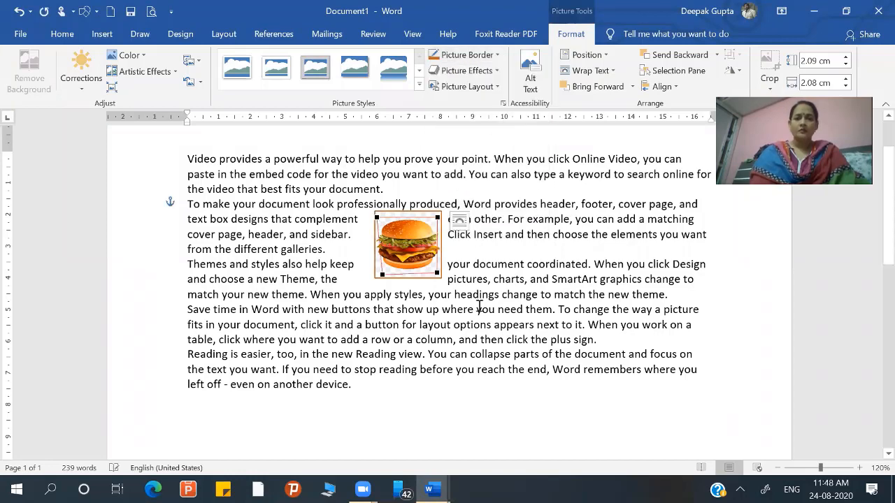
pyautogui.click(480, 309)
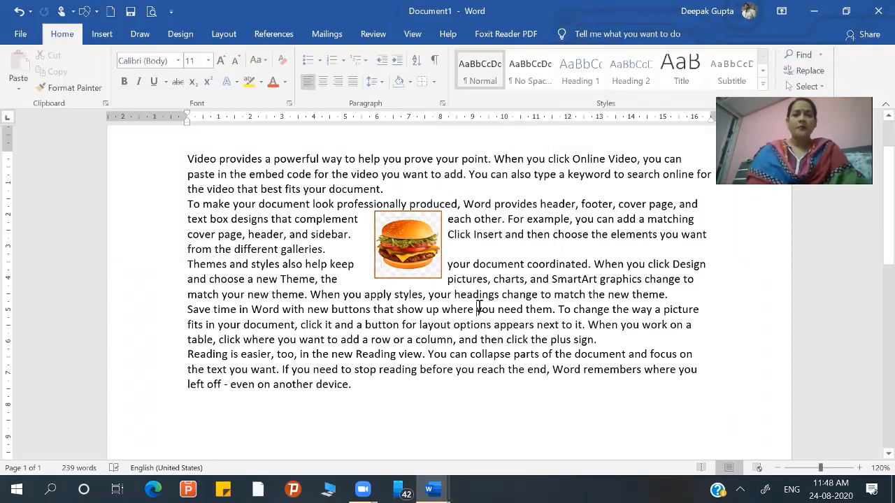
# - Remove the burger picture's outline and enlarge the picture to about 2.61 cm high by 2.6 cm wide
pyautogui.click(420, 236)
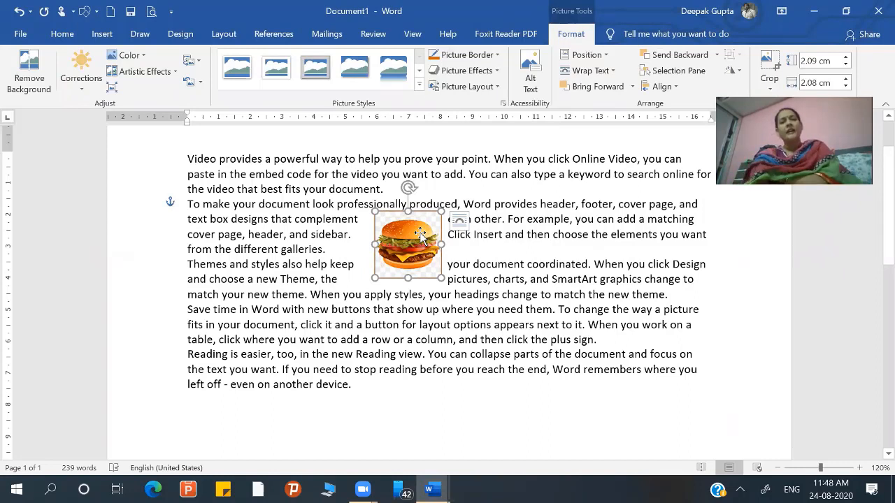
pyautogui.click(495, 62)
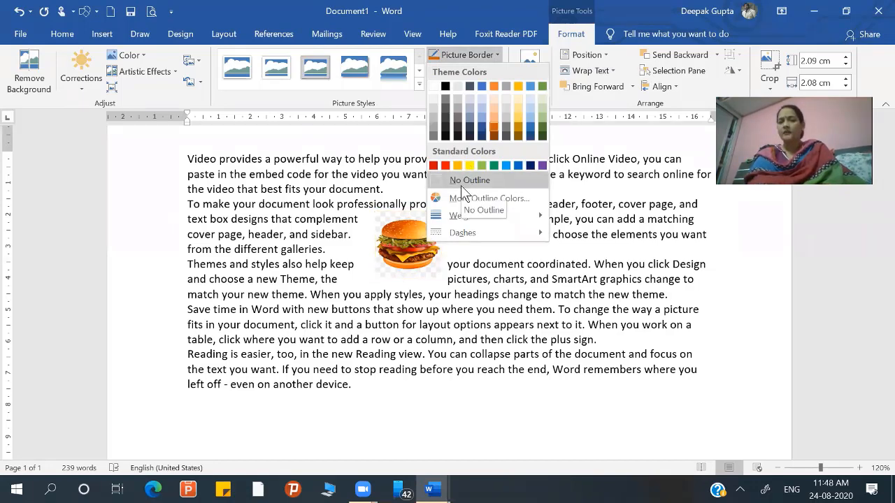
pyautogui.click(461, 182)
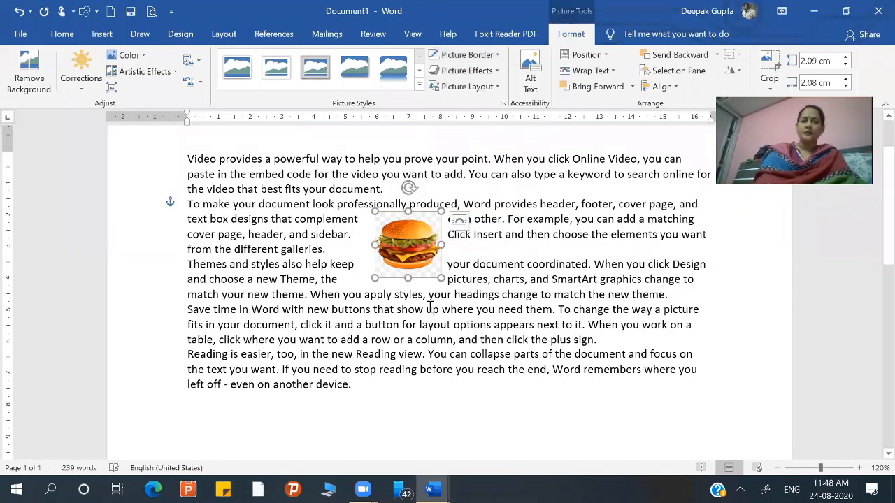
pyautogui.click(429, 308)
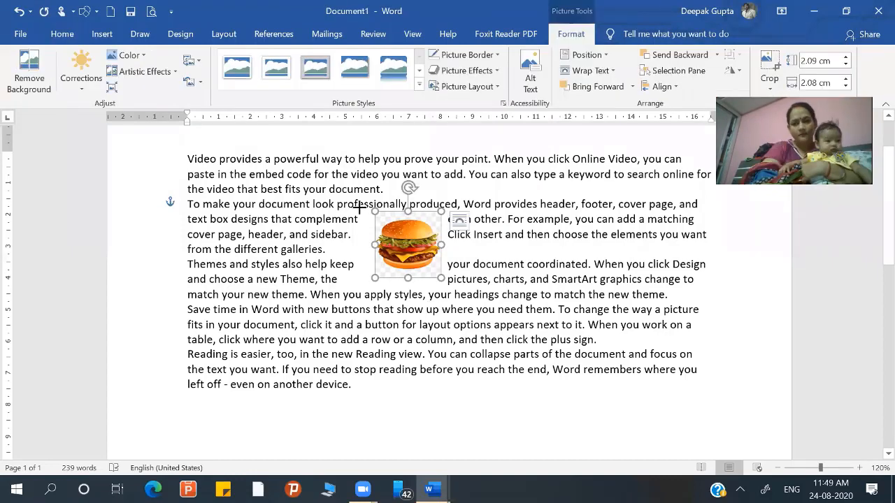
pyautogui.moveTo(375, 213); pyautogui.dragTo(358, 208)
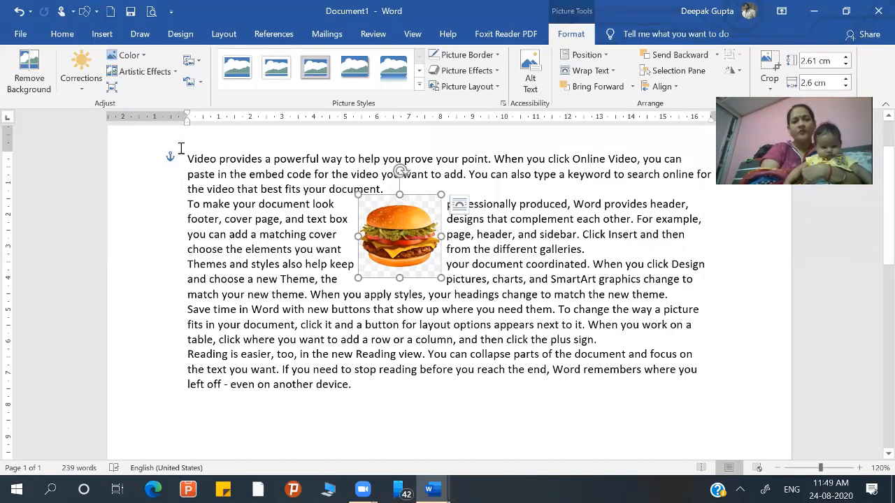
# - Try removing the burger picture's background, keep the changes, and undo the removal
pyautogui.click(47, 90)
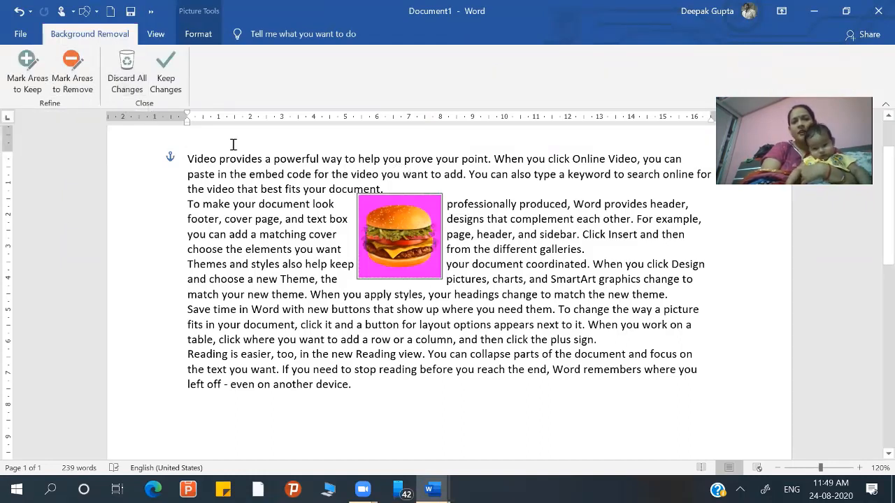
pyautogui.click(165, 84)
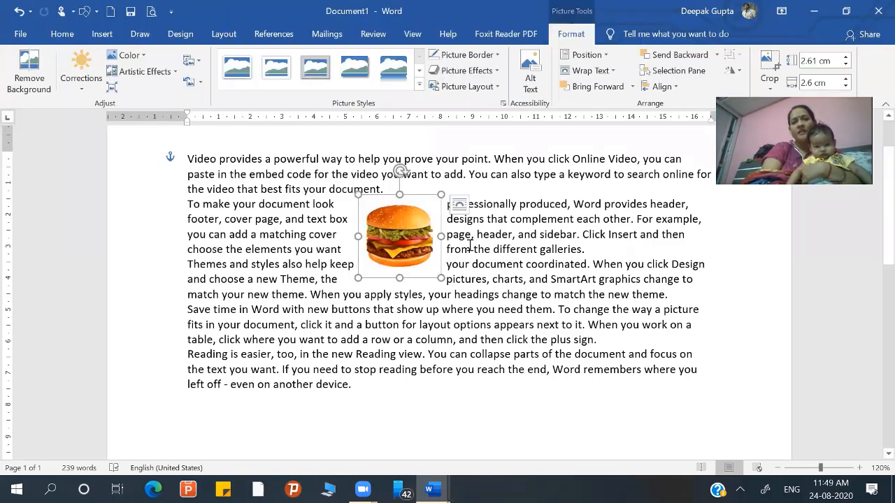
pyautogui.click(497, 253)
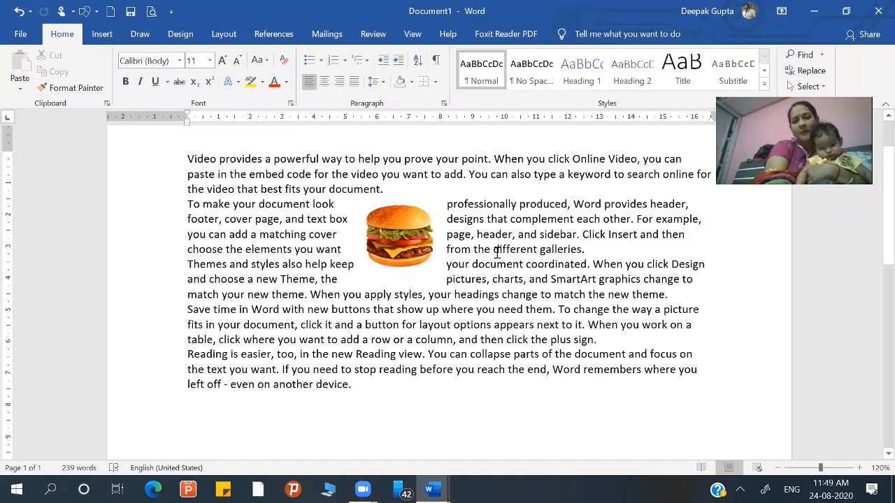
pyautogui.hotkey('ctrl', 'z')
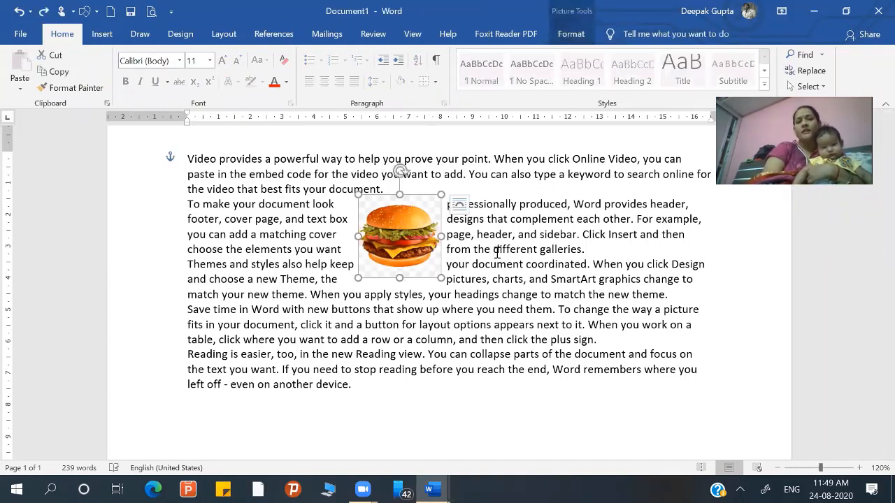
# - Remove the burger picture's checkered background again and keep the changes
pyautogui.click(573, 36)
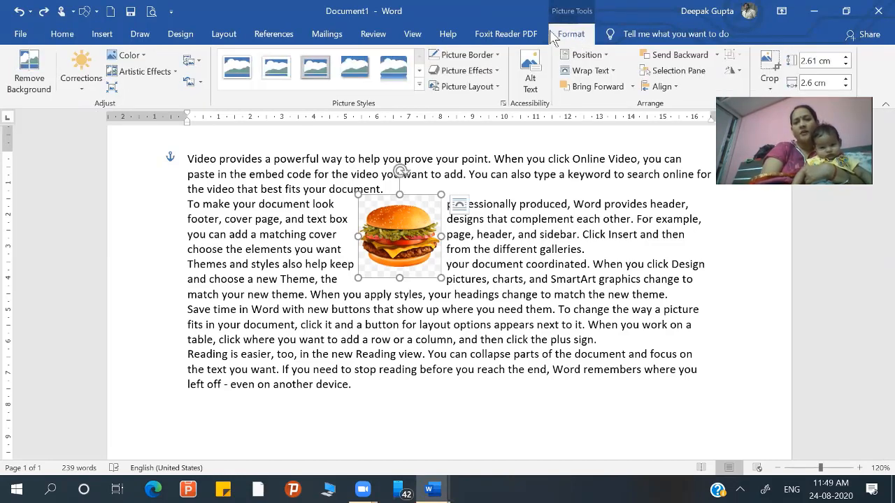
pyautogui.click(40, 87)
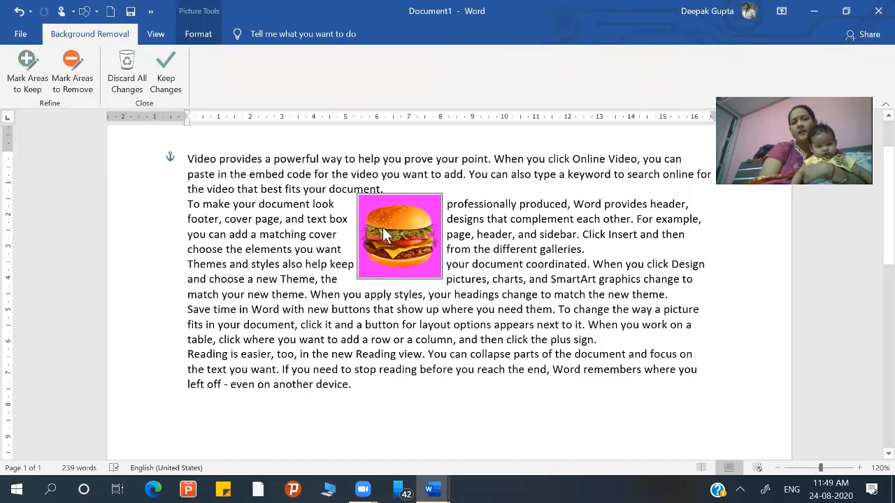
pyautogui.click(166, 81)
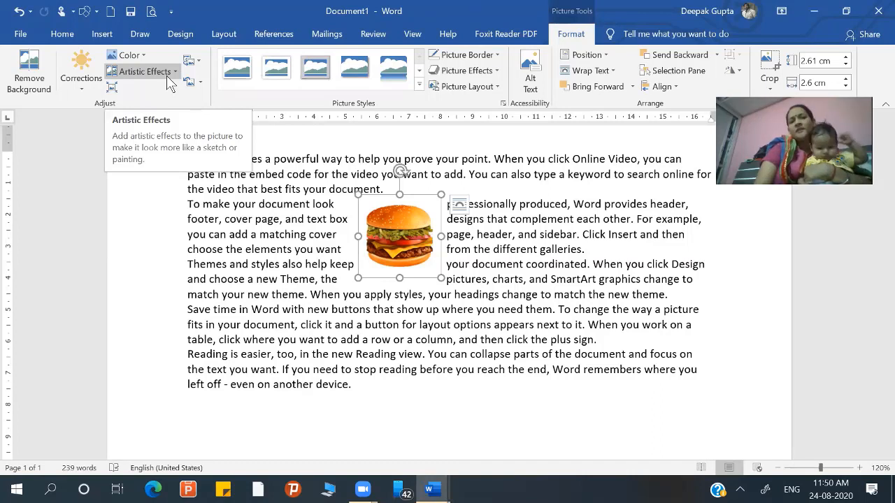
pyautogui.click(494, 71)
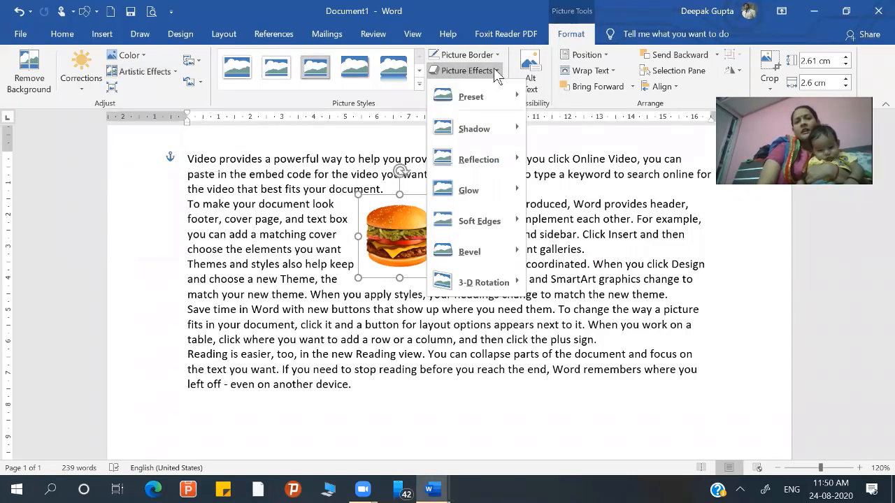
pyautogui.click(419, 102)
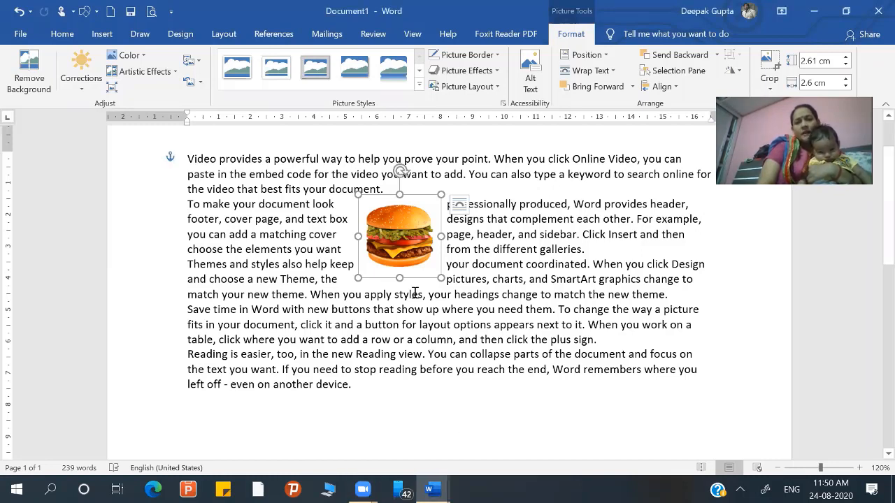
# - Convert the burger picture to the picture layout with one large circle and connected small circles, and caption it TATA
pyautogui.click(497, 86)
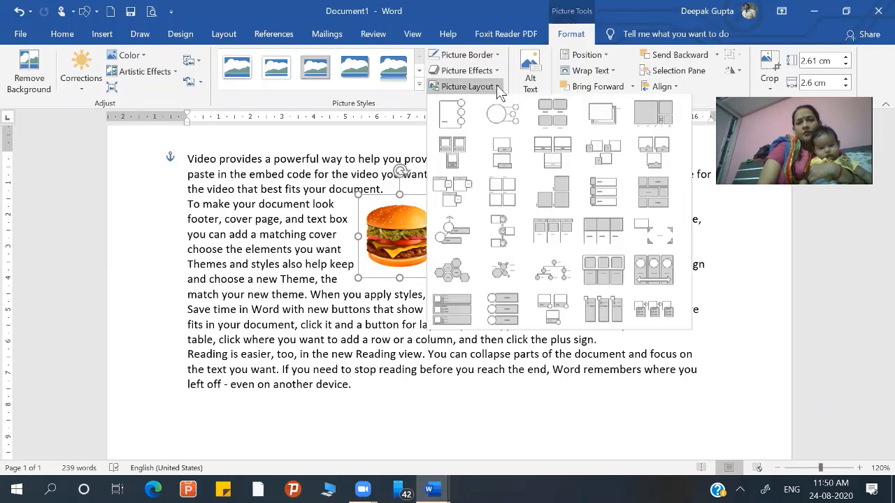
pyautogui.click(516, 123)
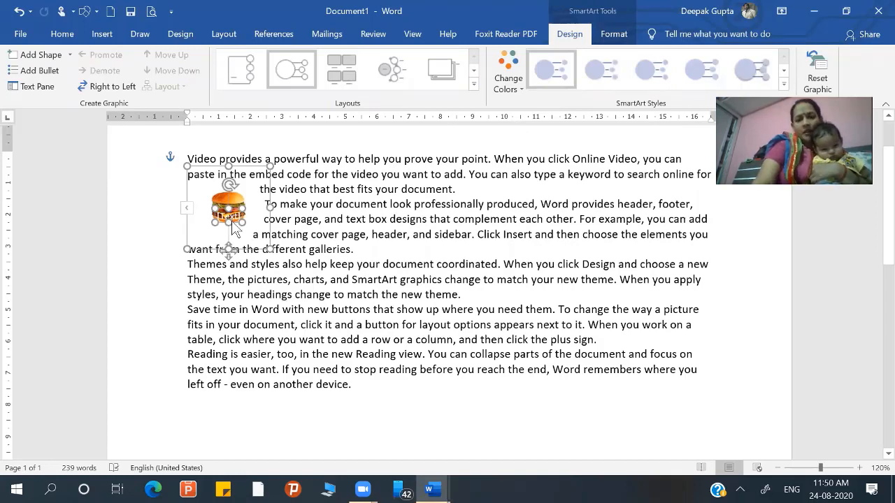
pyautogui.press('Delete')
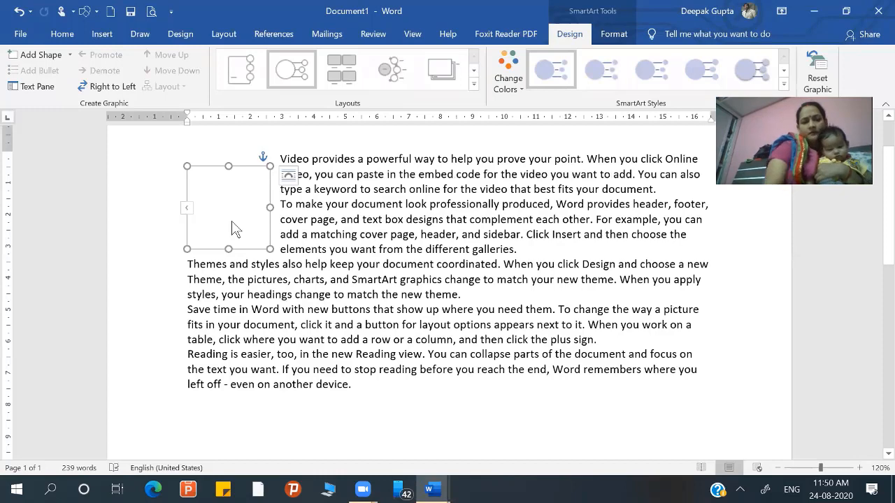
pyautogui.hotkey('ctrl', 'z')
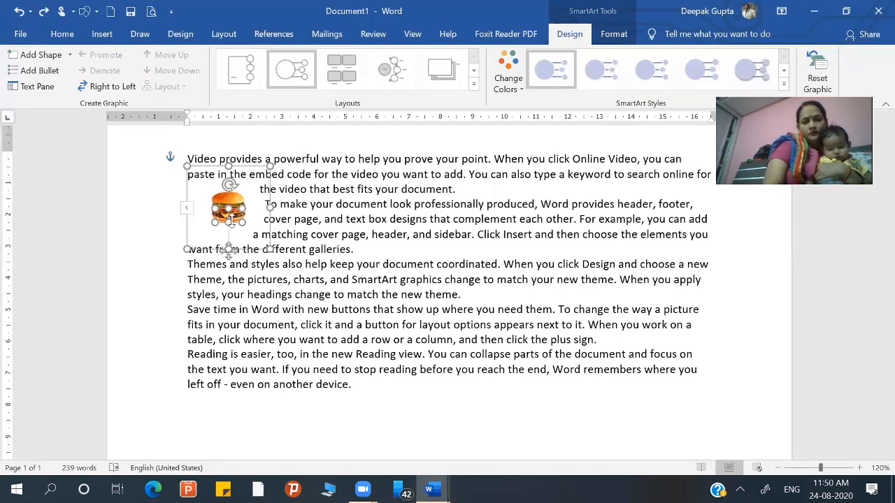
pyautogui.press('Delete')
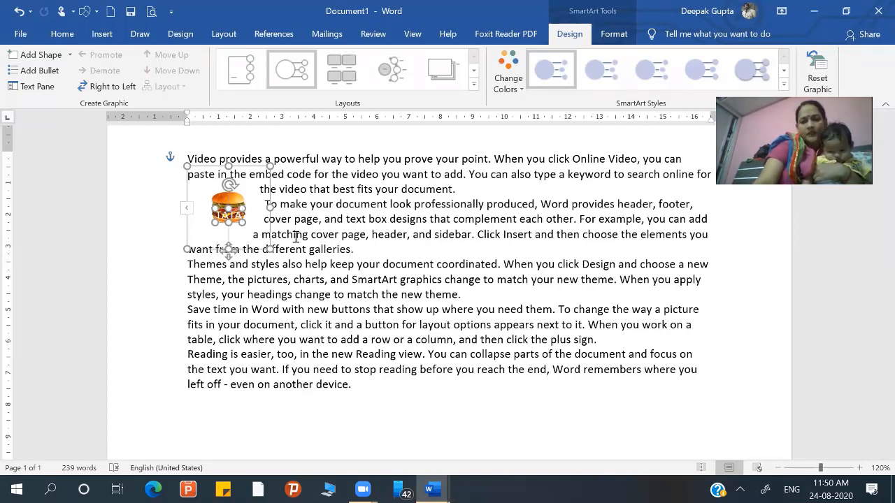
# - Set the TATA caption's font color to black and move the caption just below the burger
pyautogui.click(60, 35)
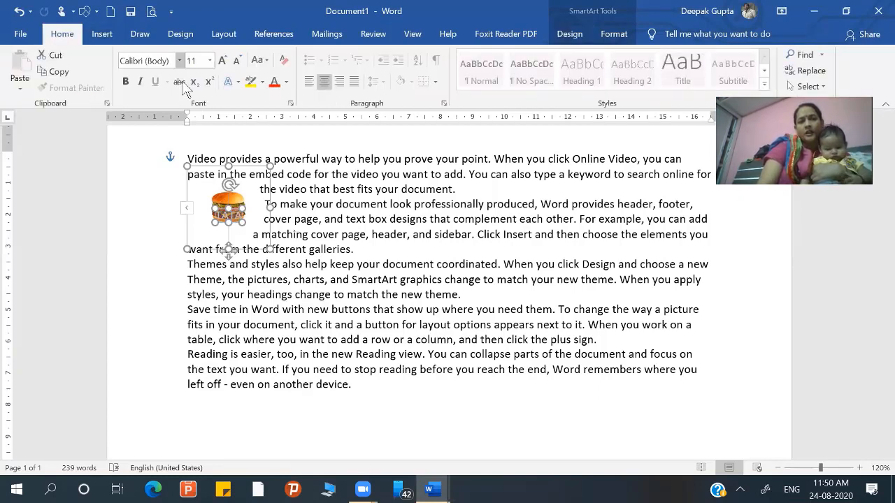
pyautogui.click(287, 81)
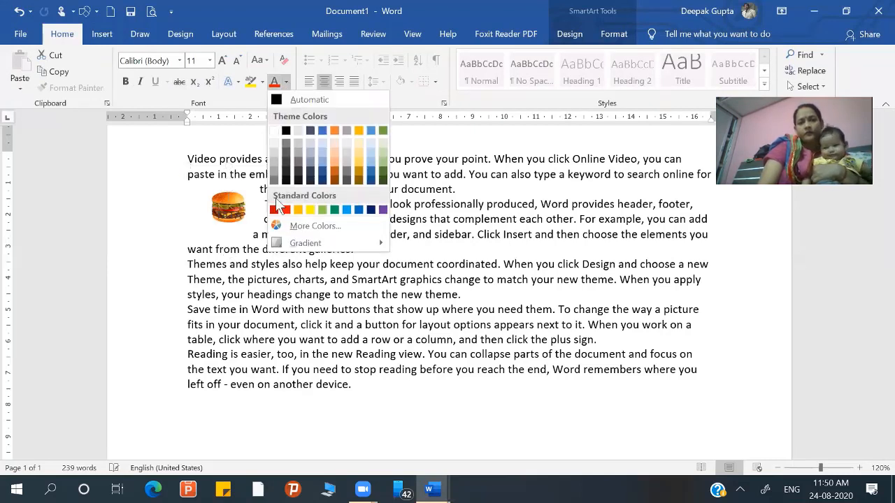
pyautogui.click(286, 132)
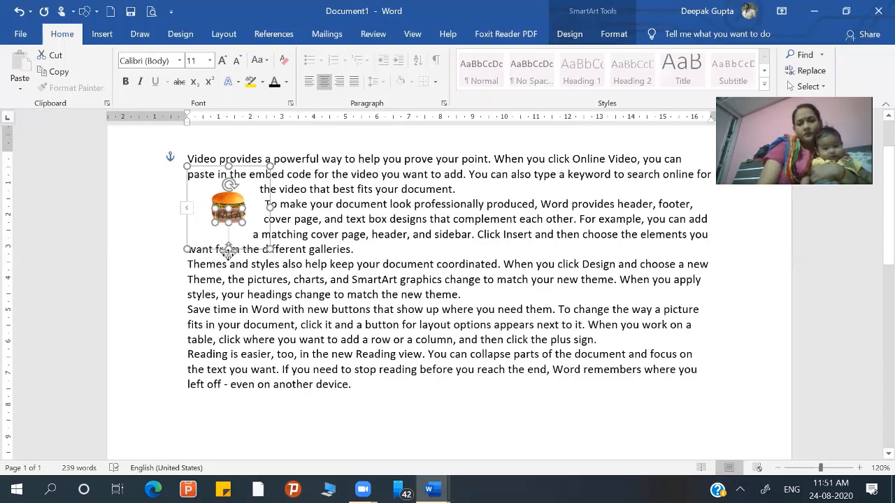
pyautogui.moveTo(228, 256); pyautogui.dragTo(227, 272)
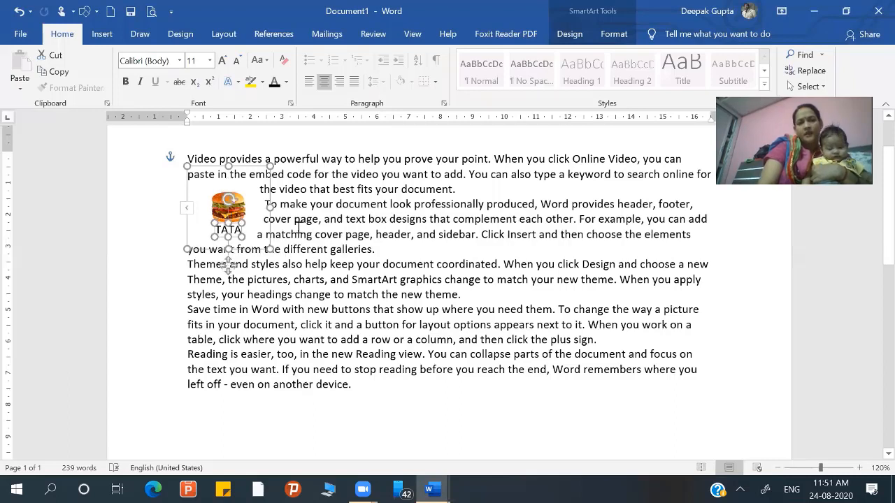
pyautogui.click(298, 230)
pyautogui.click(230, 193)
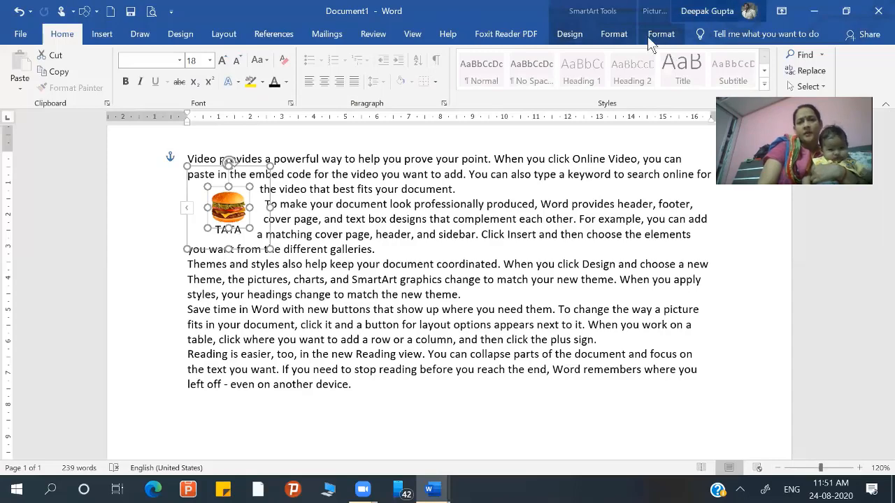
pyautogui.click(629, 36)
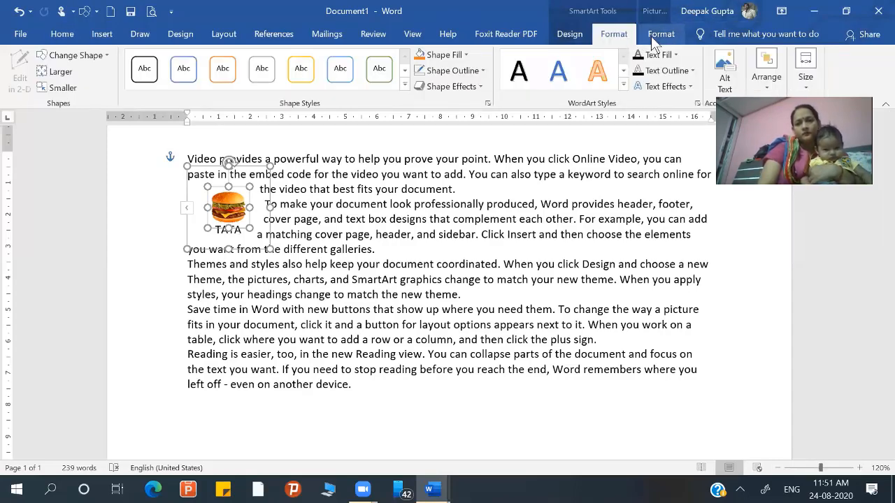
pyautogui.click(653, 40)
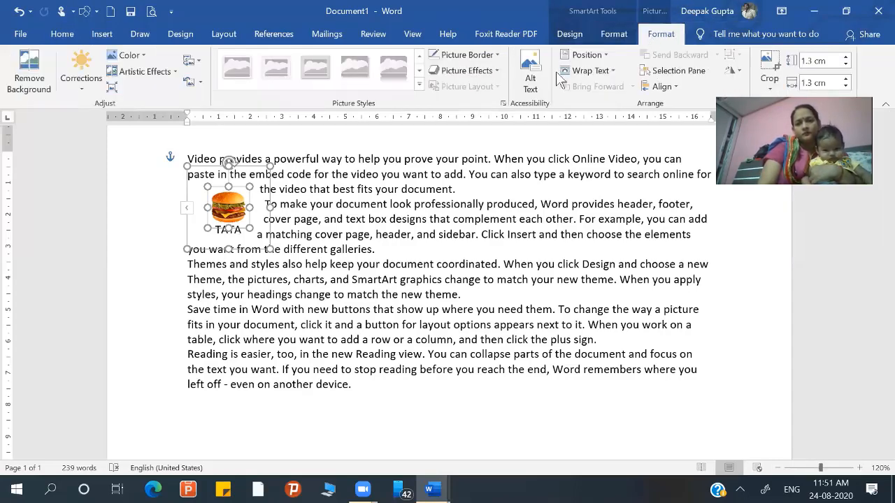
pyautogui.click(251, 169)
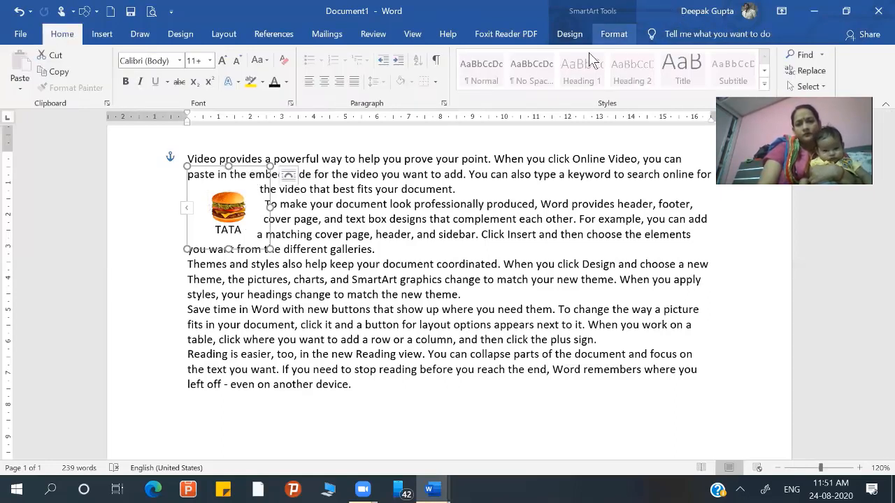
pyautogui.click(611, 40)
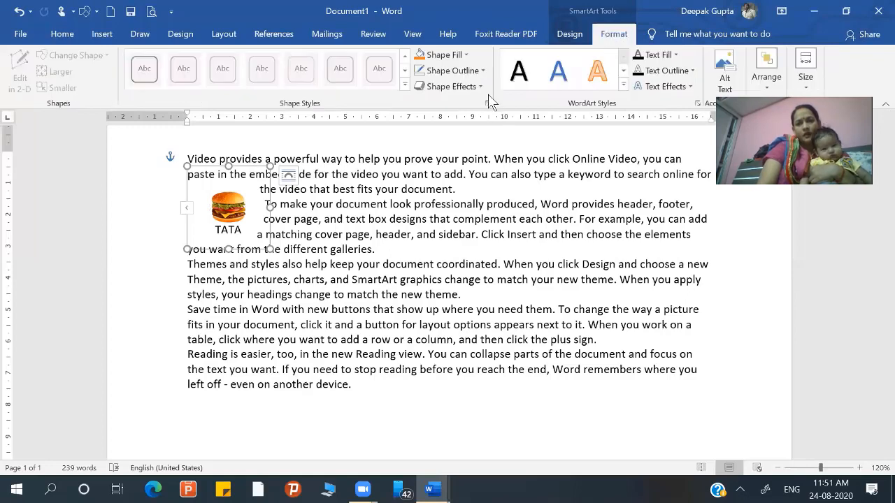
# - Try deleting the TATA caption and undo the changes back to the plain burger picture without a picture layout
pyautogui.click(221, 234)
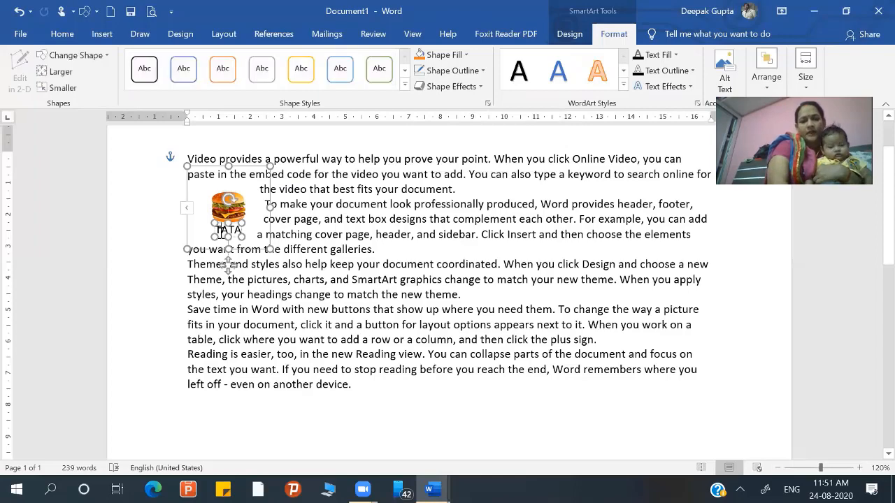
pyautogui.press('Delete')
pyautogui.hotkey('ctrl', 'z')
pyautogui.hotkey('ctrl', 'z')
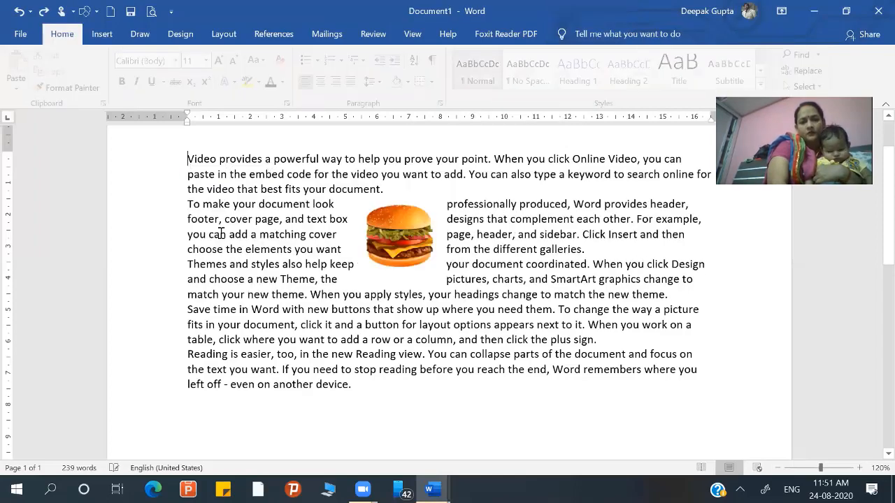
# - Apply the Bending Picture Caption picture layout to the burger picture and deselect it
pyautogui.click(395, 266)
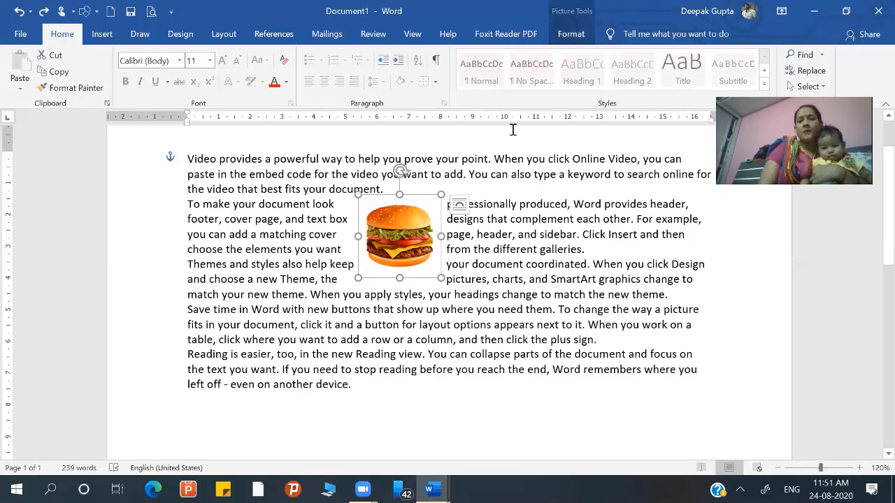
pyautogui.click(558, 32)
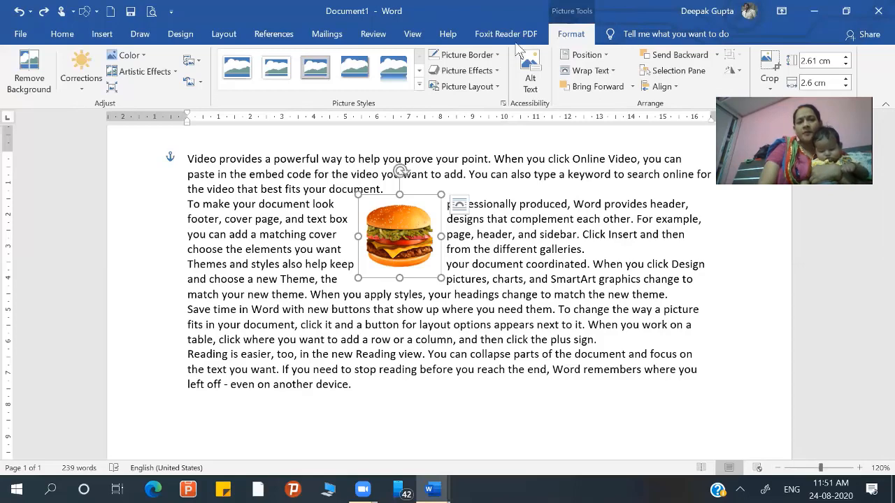
pyautogui.click(498, 87)
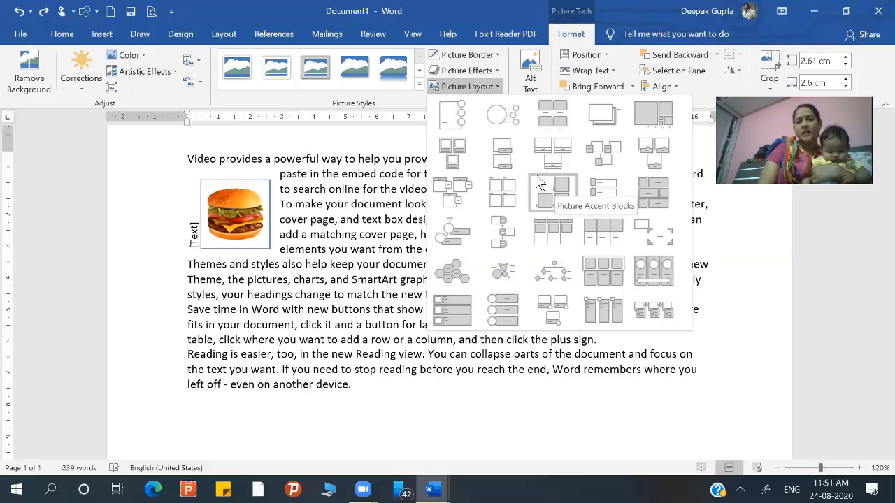
pyautogui.click(502, 158)
pyautogui.click(499, 150)
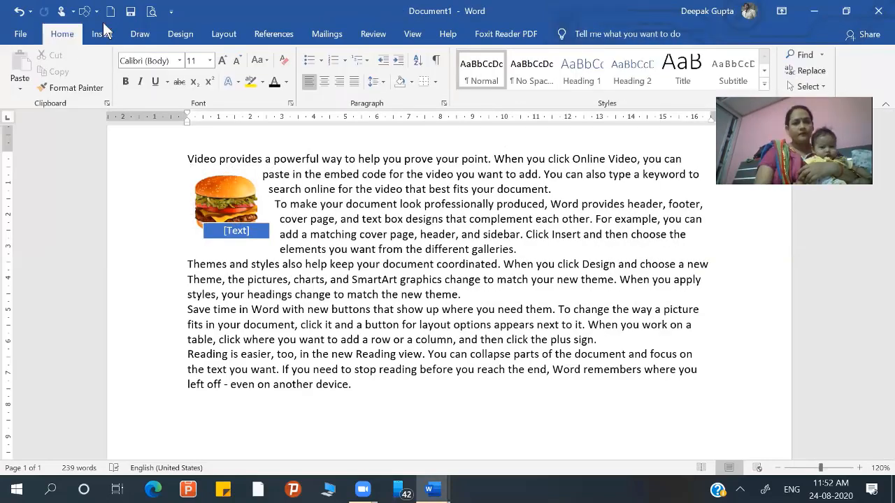
# - Insert WordArt reading "Practice" in the blue gradient style with a reflection and move it below the last paragraph
pyautogui.click(102, 35)
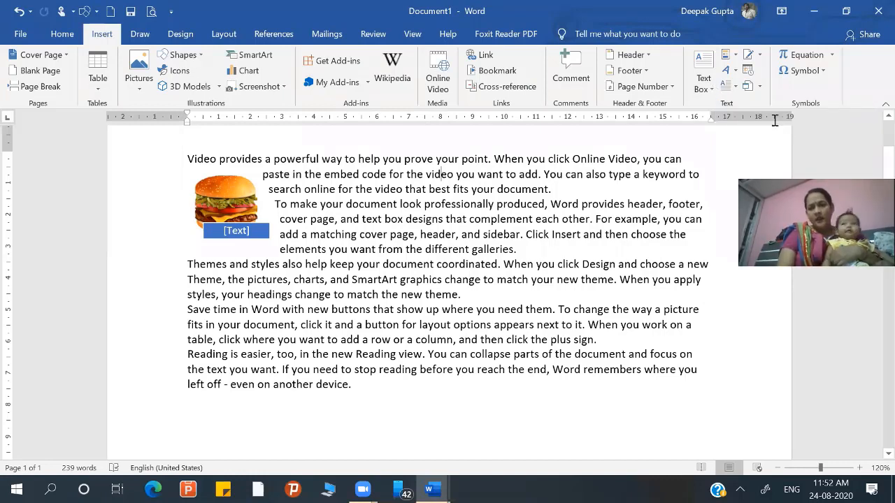
pyautogui.click(732, 72)
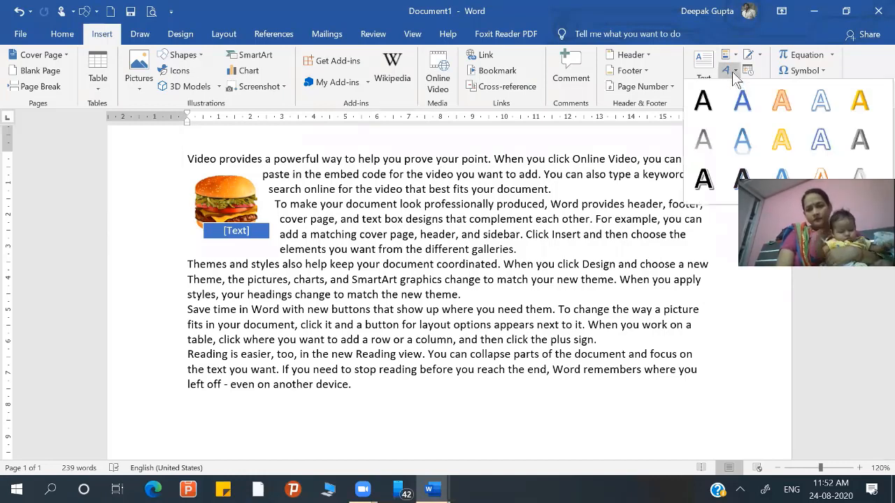
pyautogui.click(741, 139)
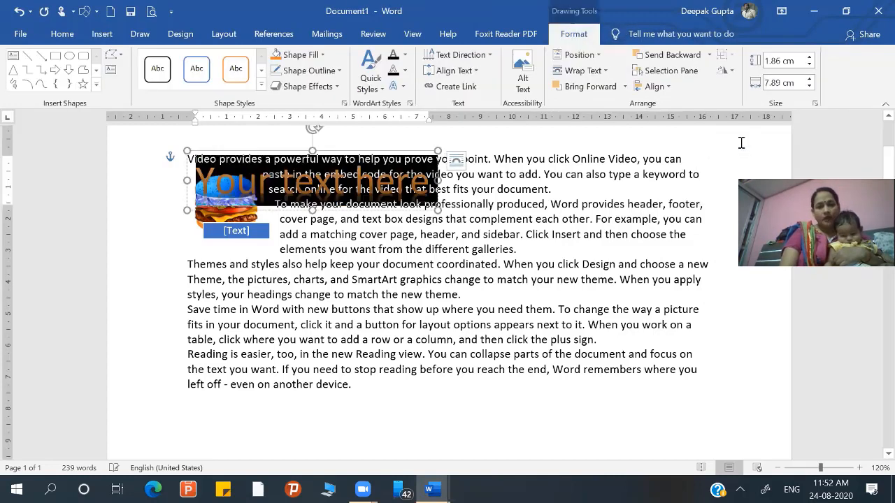
pyautogui.write('pRACT')
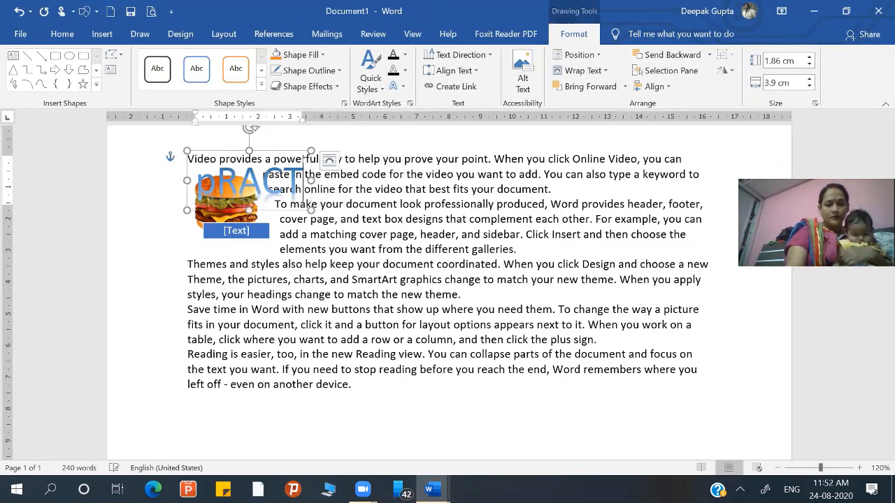
pyautogui.write('ICE')
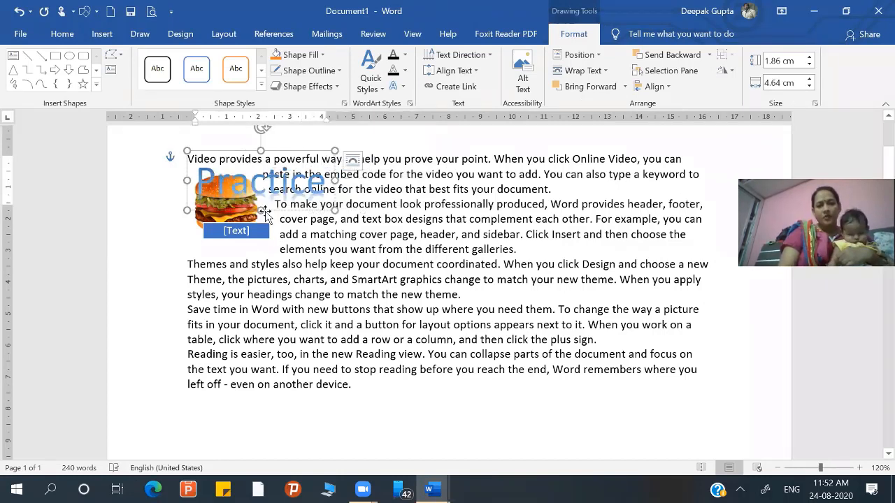
pyautogui.moveTo(272, 216); pyautogui.dragTo(468, 439)
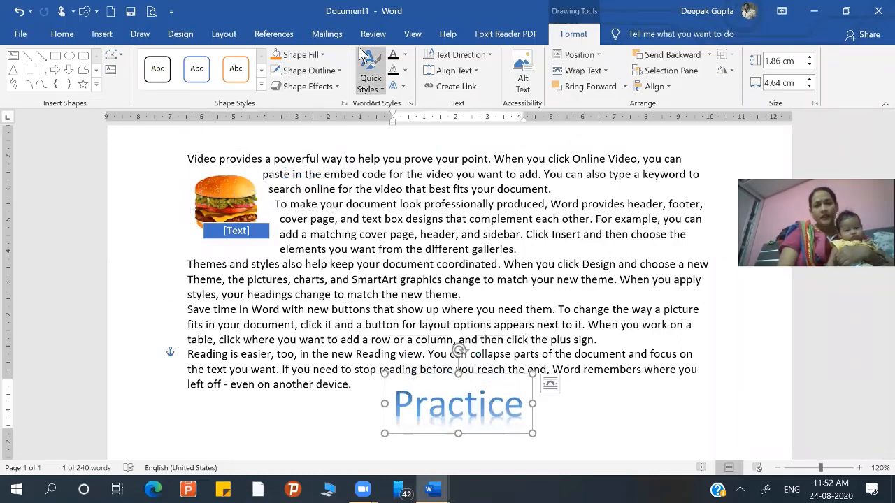
# - Fill the Practice WordArt text with the blue gradient variation that is darkest in the center
pyautogui.click(404, 56)
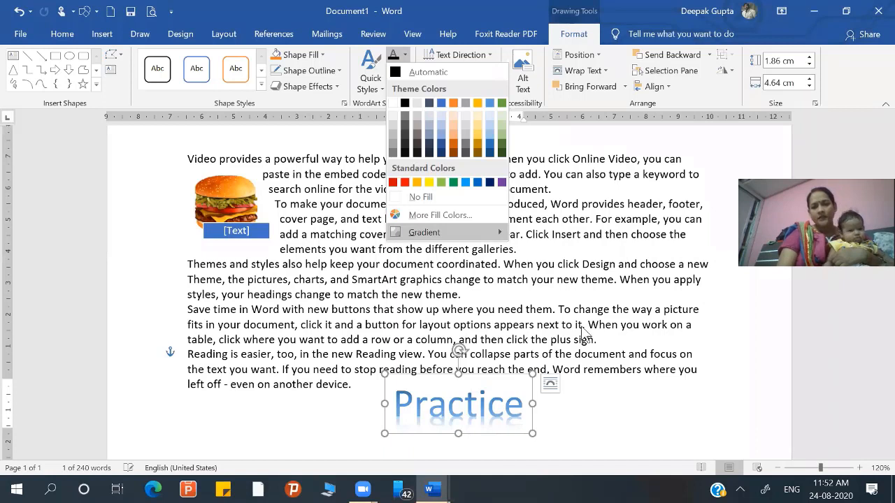
pyautogui.moveTo(465, 234)
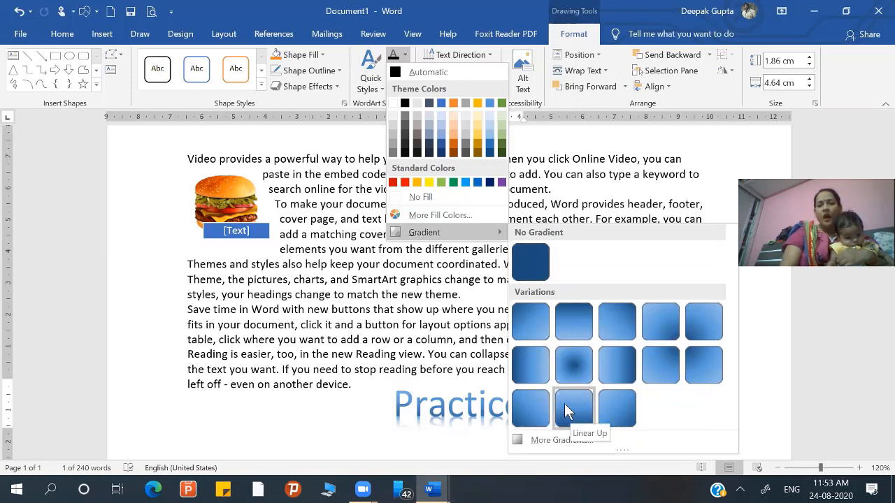
pyautogui.click(572, 360)
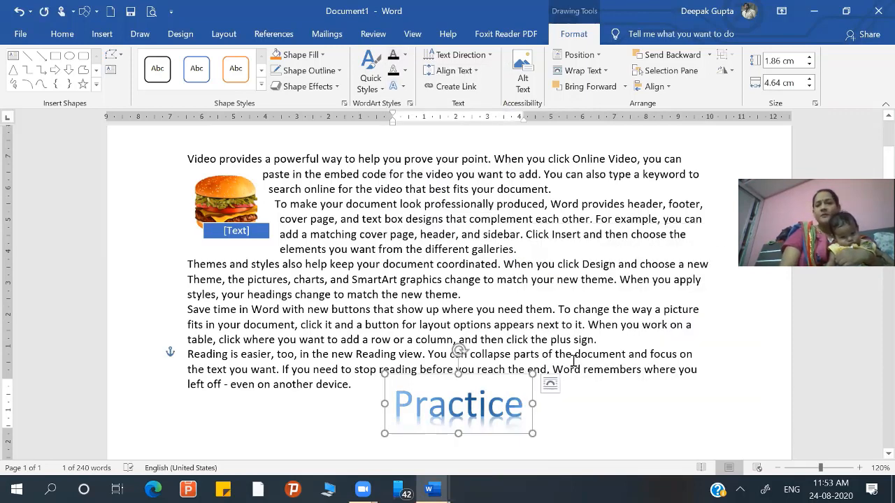
# - Apply the last Perspective shadow preset to the Practice WordArt text
pyautogui.click(402, 86)
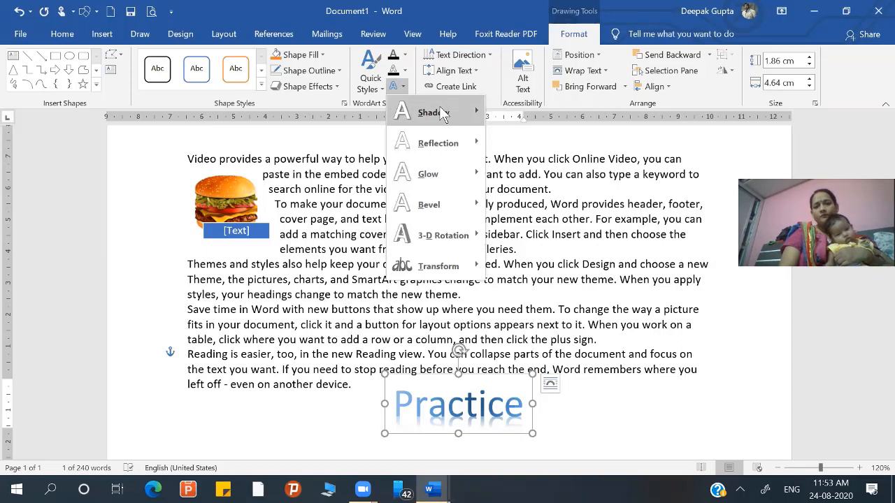
pyautogui.moveTo(441, 113)
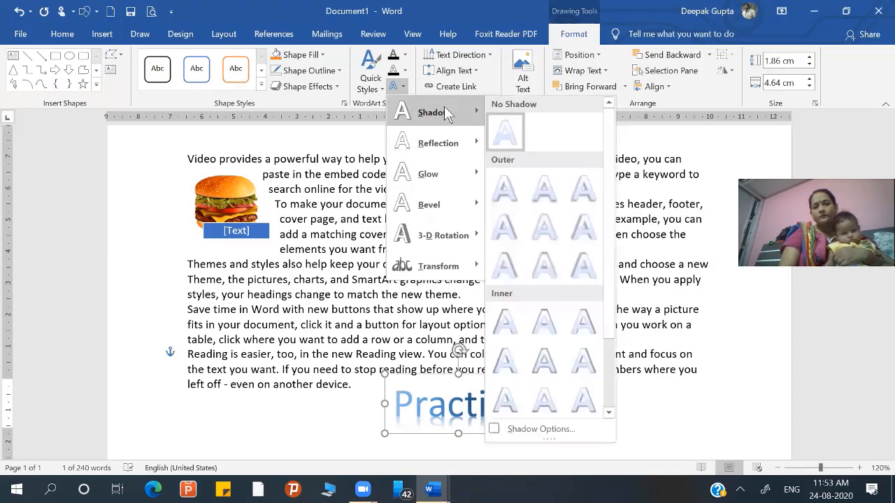
pyautogui.click(607, 413)
pyautogui.click(607, 413)
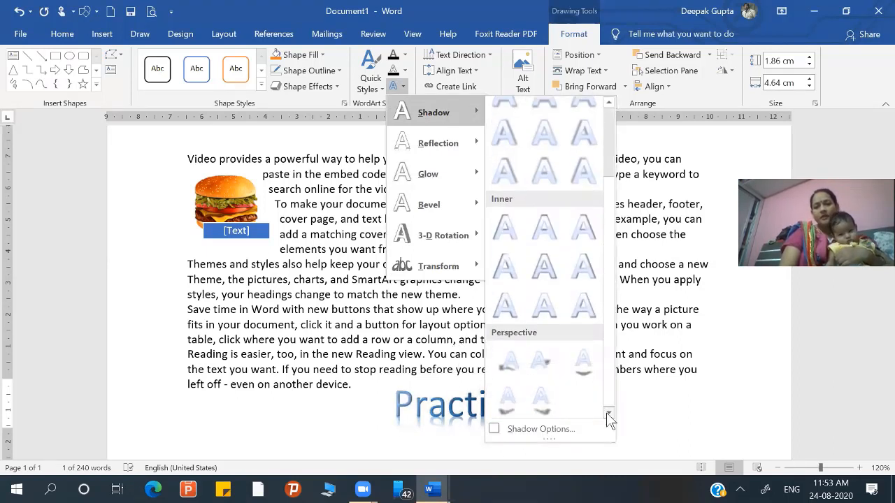
pyautogui.click(540, 400)
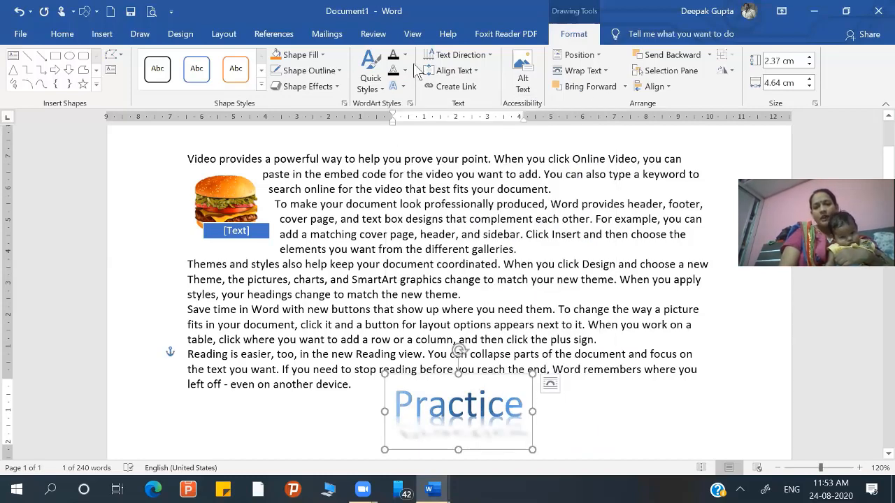
# - In the text shadow options, try light green as the WordArt's shadow color and change it to red
pyautogui.click(404, 90)
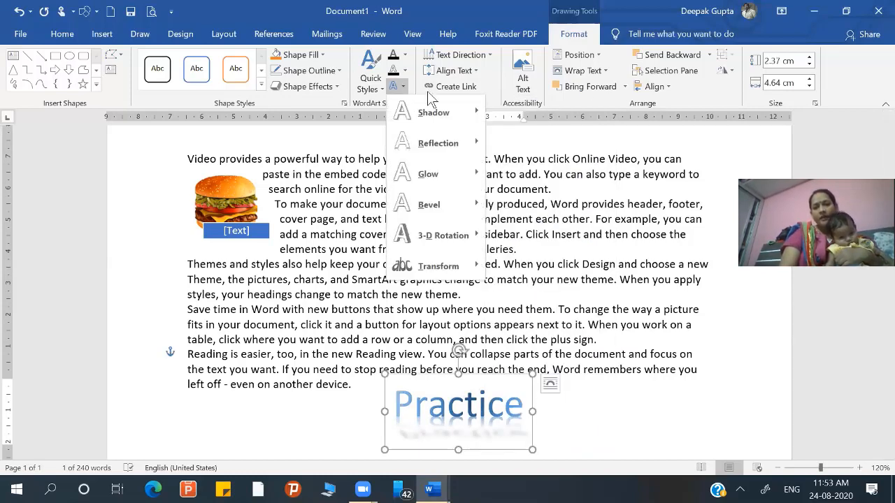
pyautogui.moveTo(462, 114)
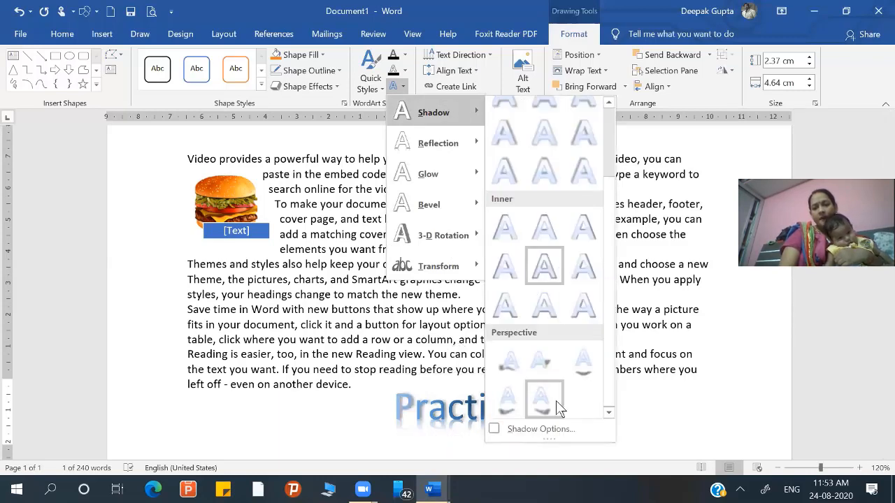
pyautogui.click(542, 428)
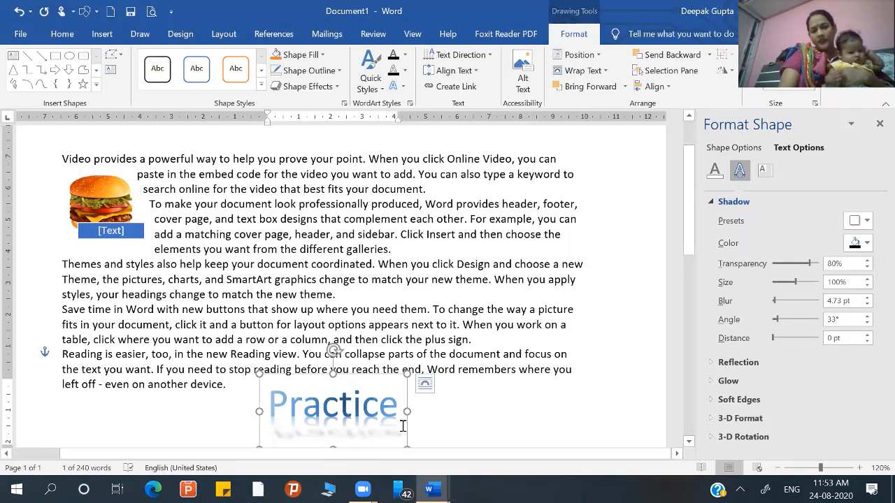
pyautogui.click(864, 243)
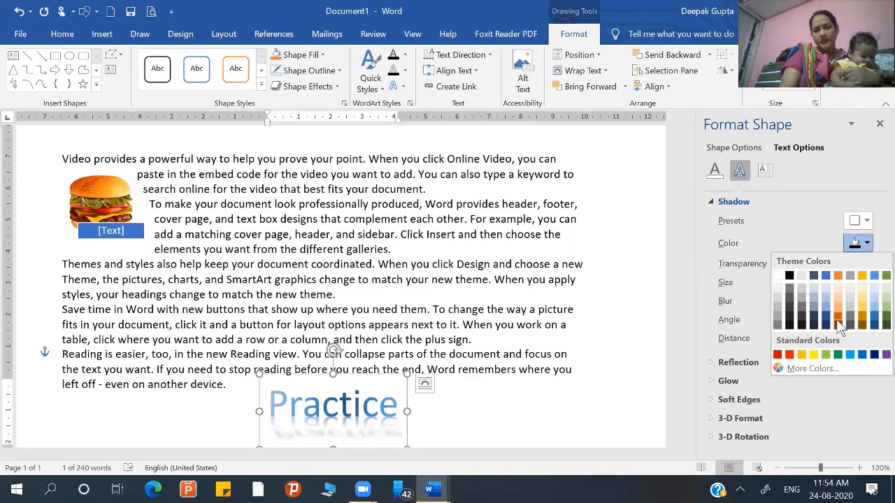
pyautogui.click(826, 354)
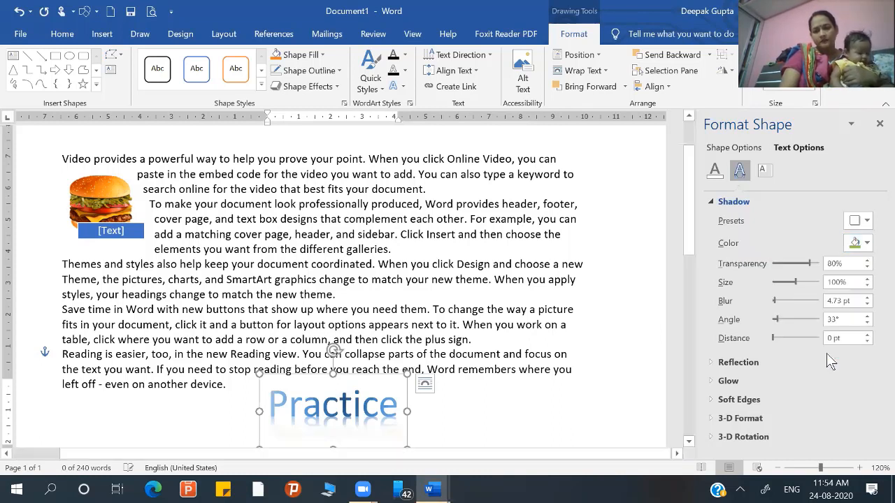
pyautogui.click(867, 243)
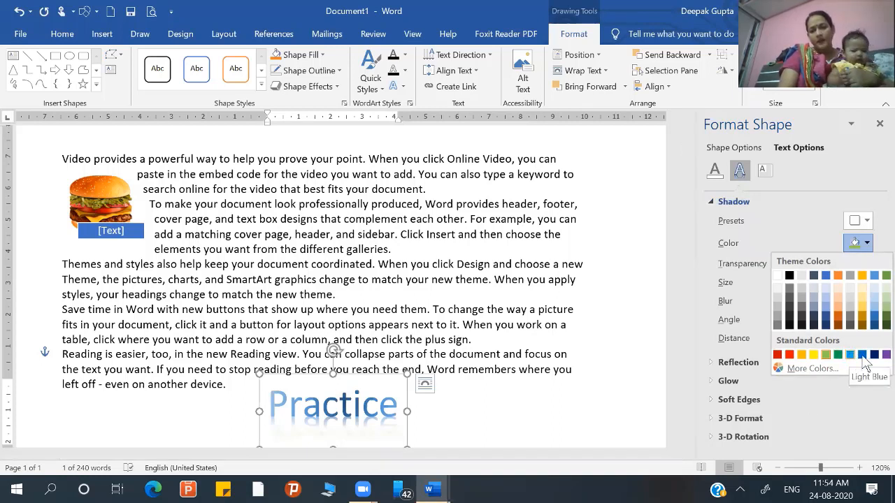
pyautogui.click(788, 355)
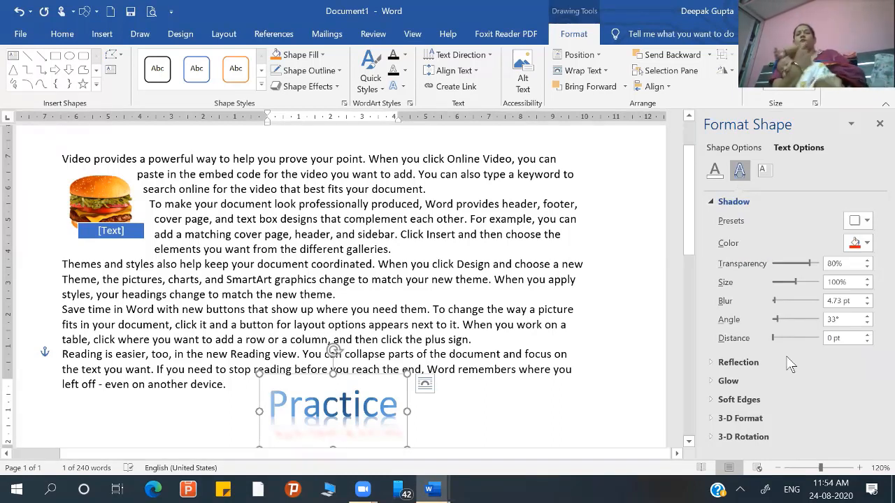
# - Clear the WordArt text and retype it as "Practice" with a capital P
pyautogui.click(396, 411)
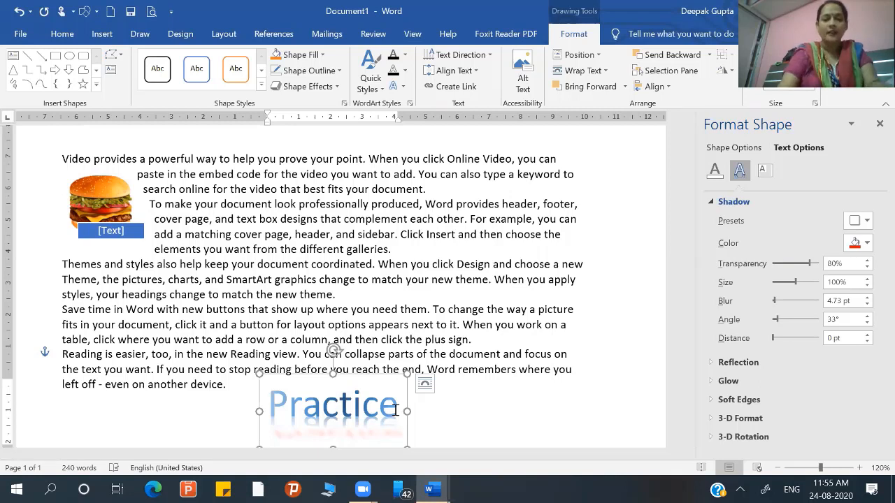
pyautogui.press('BackSpace')
pyautogui.press('BackSpace')
pyautogui.press('BackSpace')
pyautogui.press('BackSpace')
pyautogui.press('BackSpace')
pyautogui.press('BackSpace')
pyautogui.press('BackSpace')
pyautogui.press('BackSpace')
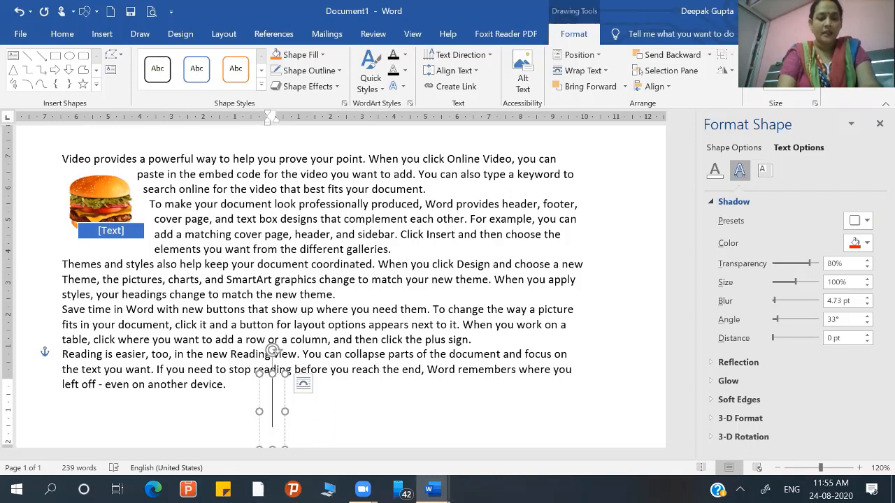
pyautogui.write('prac')
pyautogui.press('BackSpace')
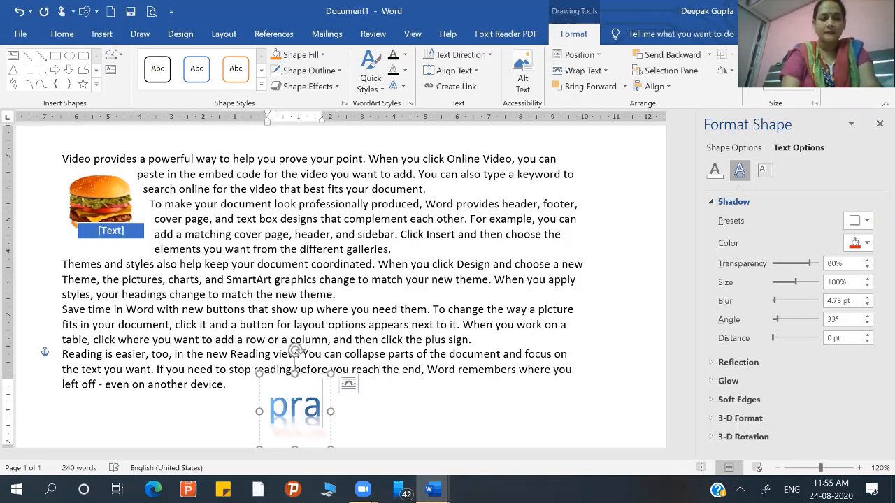
pyautogui.press('BackSpace')
pyautogui.press('BackSpace')
pyautogui.press('BackSpace')
pyautogui.write('P')
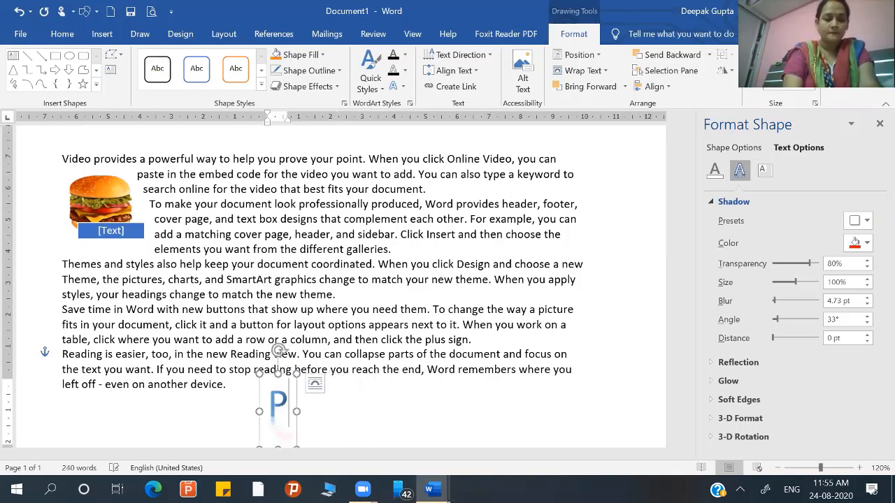
pyautogui.write('ractice')
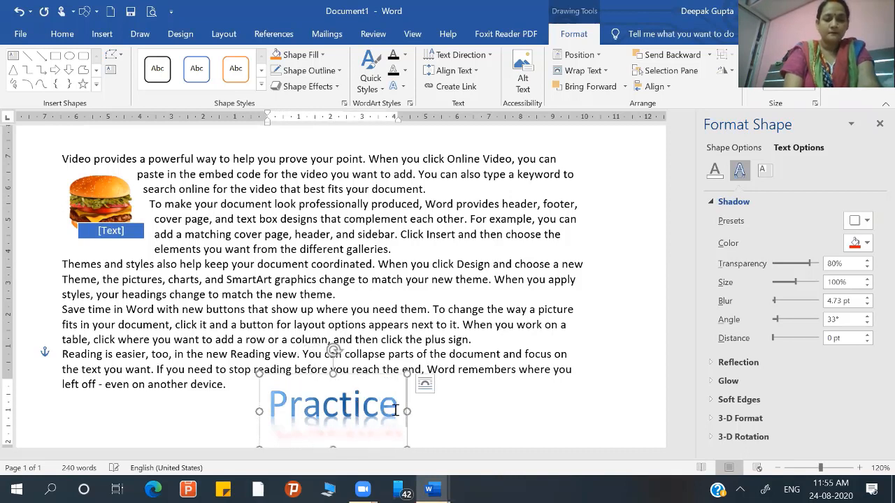
pyautogui.write(' Makes')
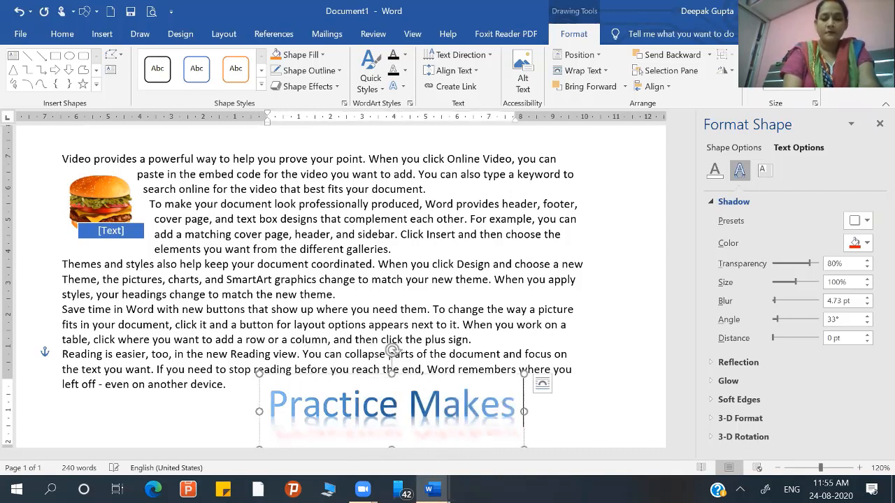
pyautogui.write(' ma')
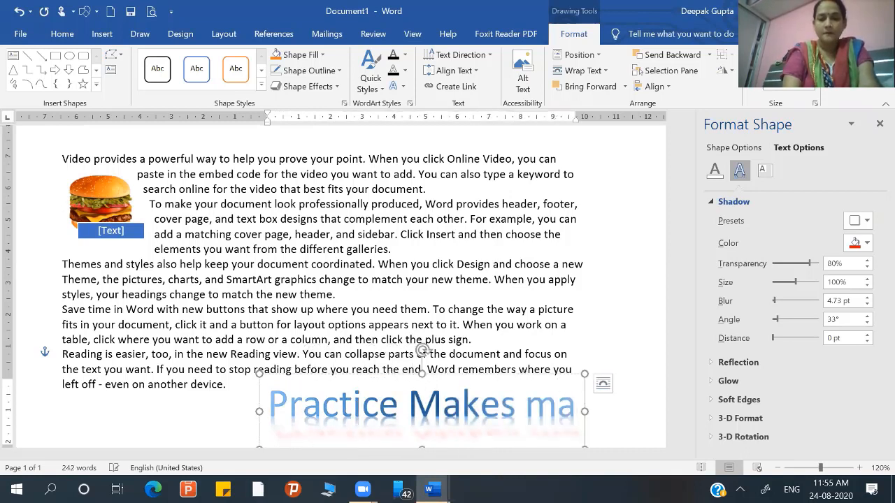
# - Extend the WordArt text to read "Practice Makes Man Perfect"
pyautogui.press('BackSpace')
pyautogui.press('BackSpace')
pyautogui.press('BackSpace')
pyautogui.write('Man')
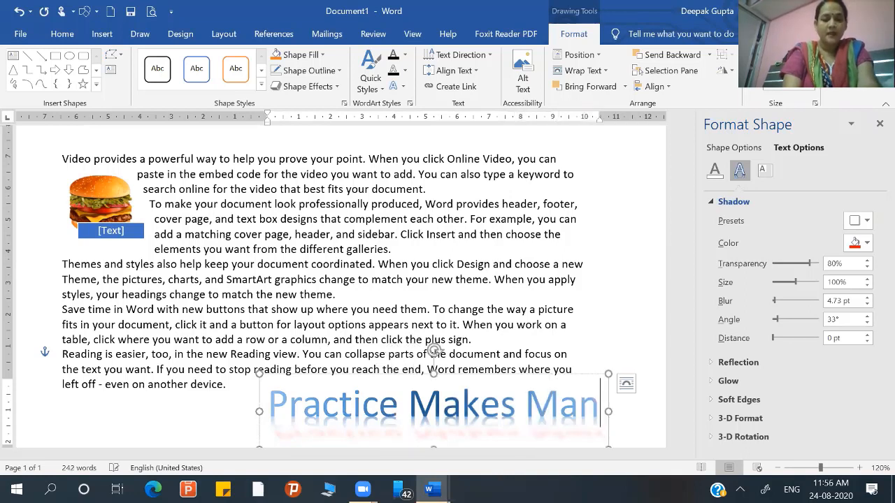
pyautogui.write(' Per')
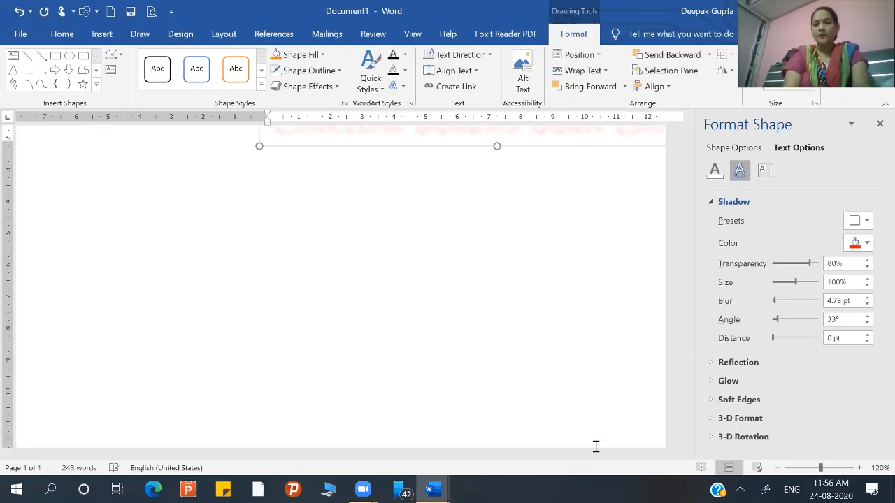
# - Close the shape formatting options, move the WordArt so it fits within the page width, and remove its text shadow
pyautogui.click(879, 124)
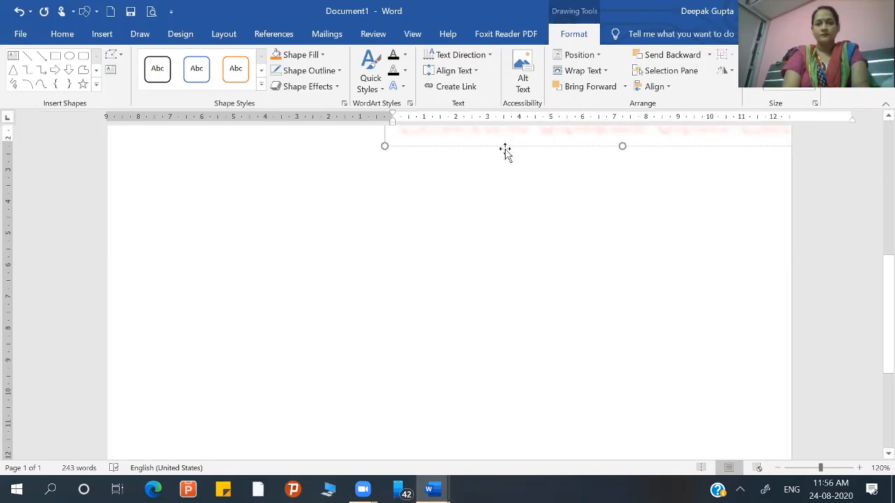
pyautogui.moveTo(505, 149); pyautogui.dragTo(336, 245)
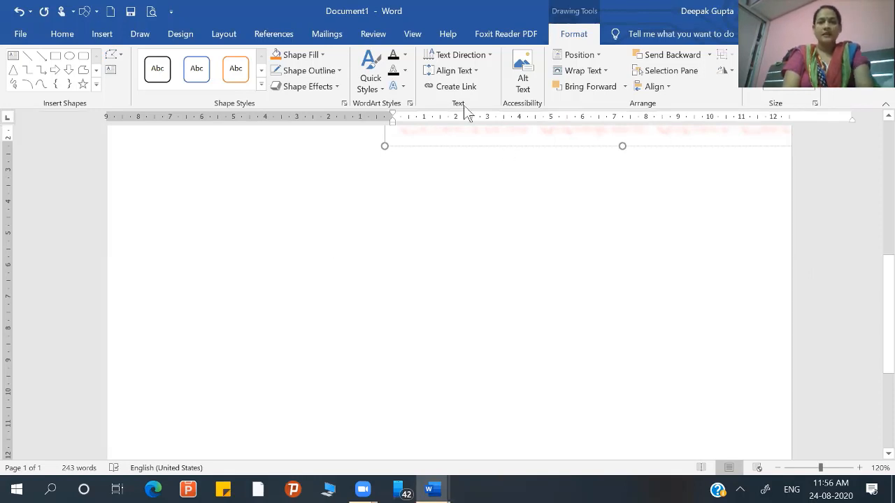
pyautogui.click(403, 86)
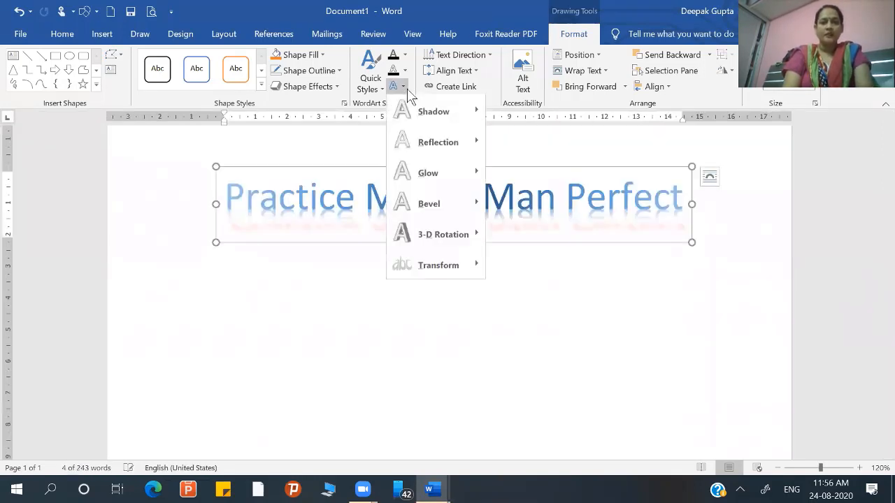
pyautogui.moveTo(455, 117)
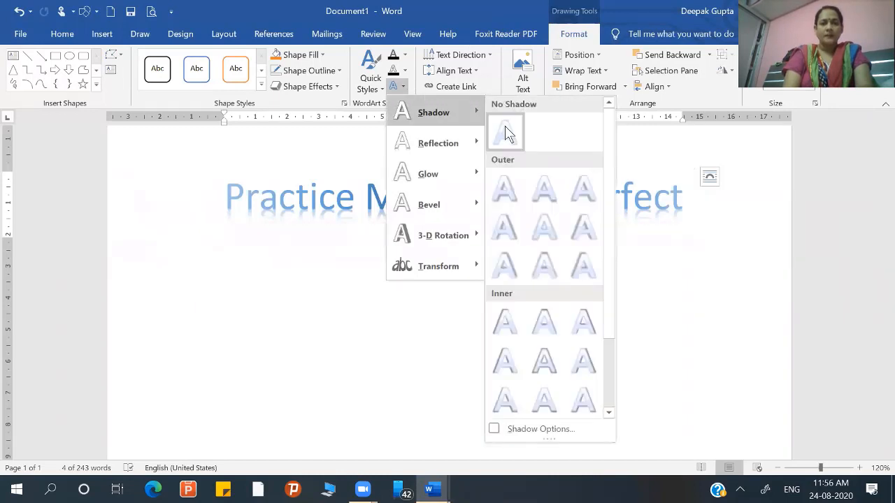
pyautogui.click(504, 132)
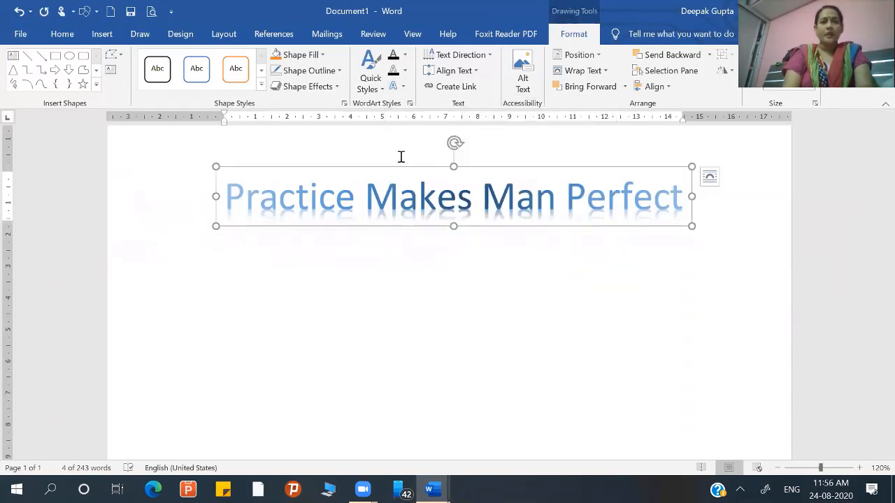
# - Try the upward Follow Path arch transform on the WordArt, adjust its curve twice, and undo the adjustments and the transform
pyautogui.click(404, 70)
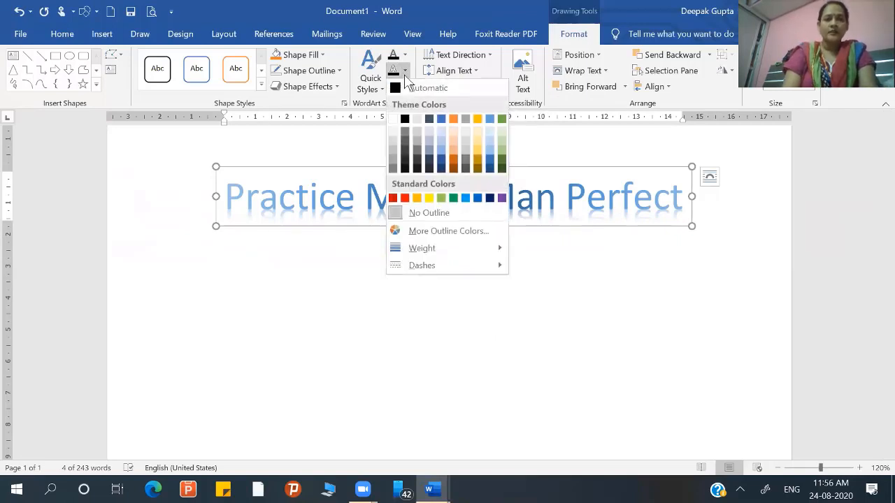
pyautogui.click(376, 103)
pyautogui.click(404, 84)
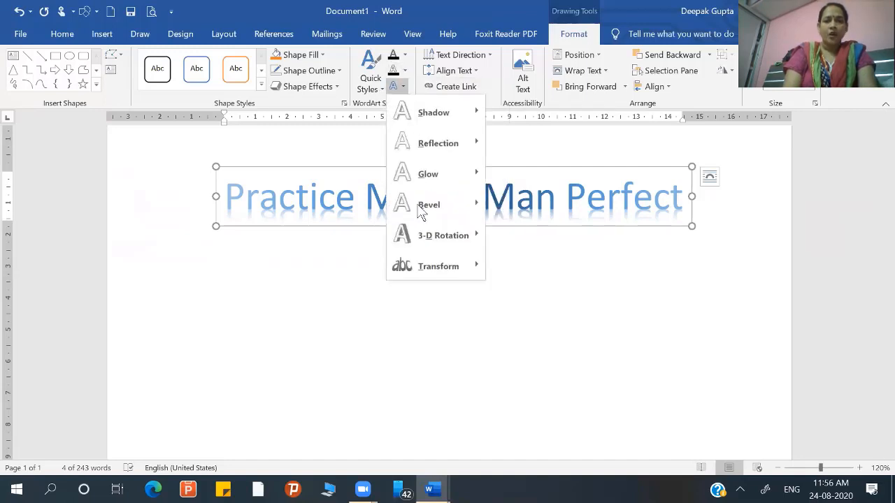
pyautogui.moveTo(435, 268)
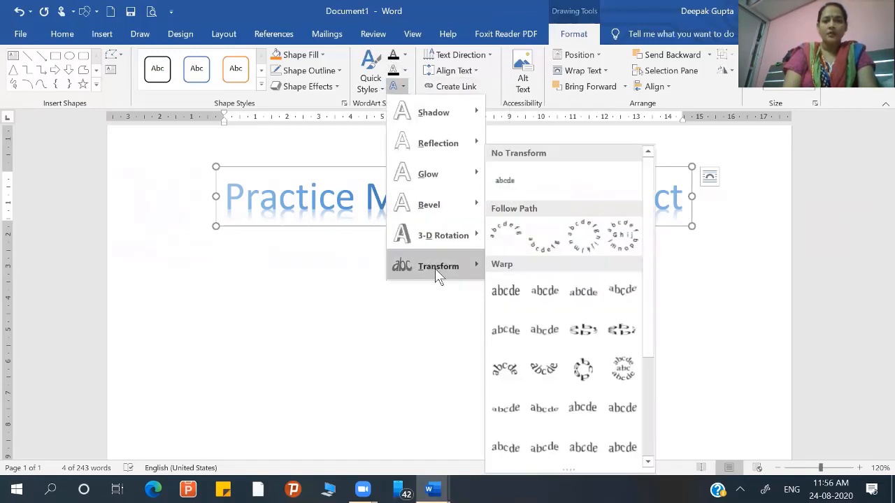
pyautogui.click(506, 238)
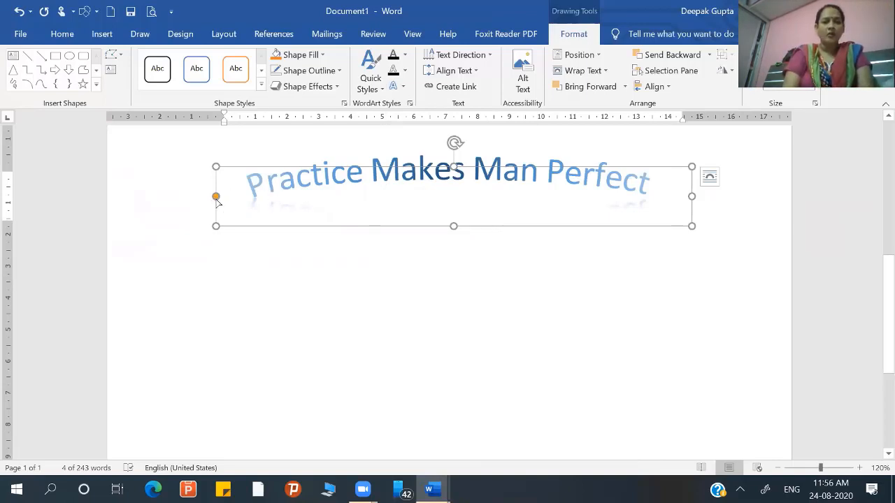
pyautogui.moveTo(217, 200); pyautogui.dragTo(216, 212)
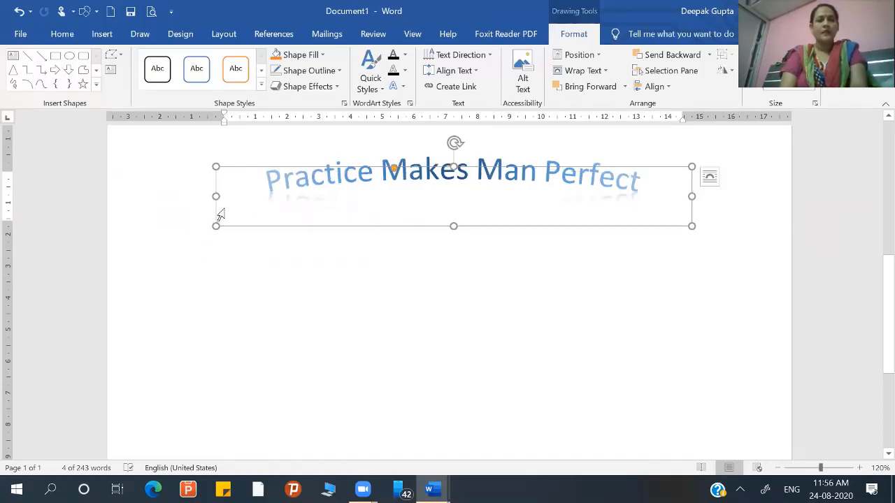
pyautogui.hotkey('ctrl', 'z')
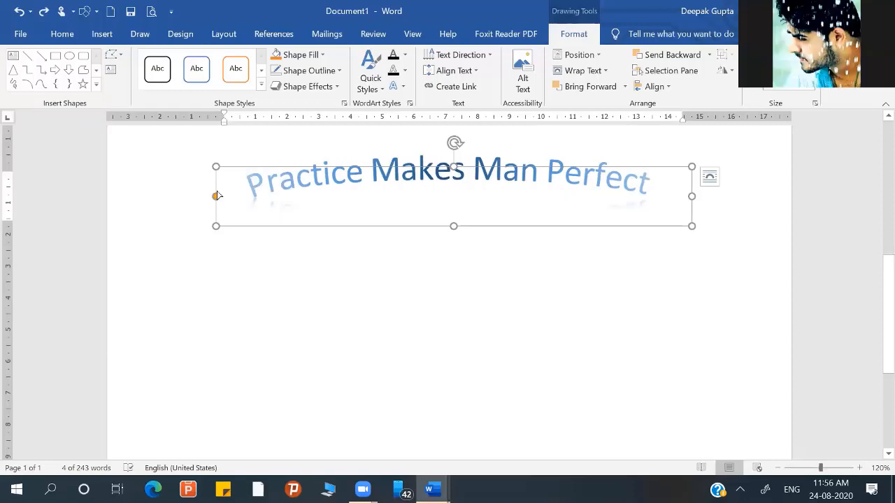
pyautogui.moveTo(215, 198); pyautogui.dragTo(230, 187)
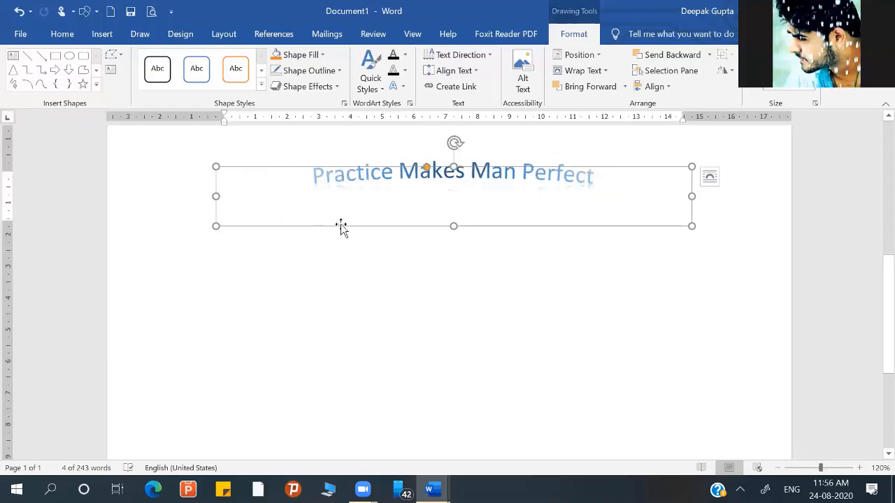
pyautogui.hotkey('ctrl', 'z')
pyautogui.hotkey('ctrl', 'z')
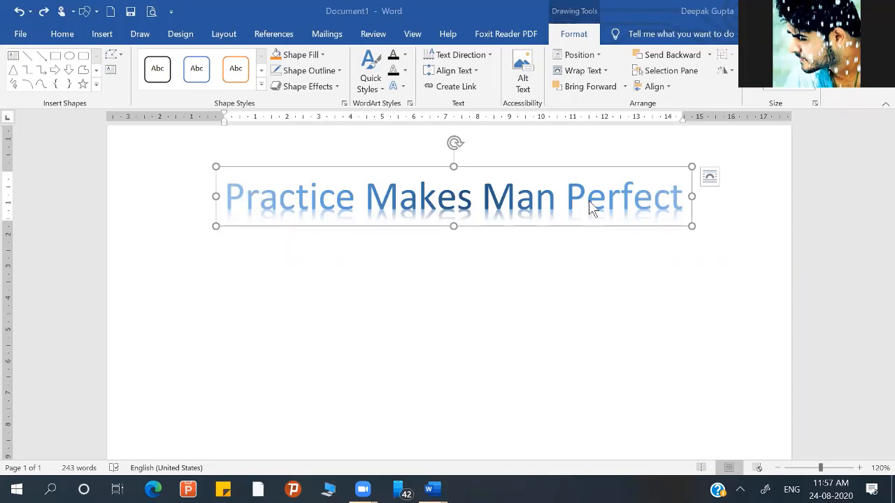
# - Select the whole "Practice Makes Man Perfect" WordArt and apply the upward arch transform from the Follow Path group
pyautogui.click(650, 175)
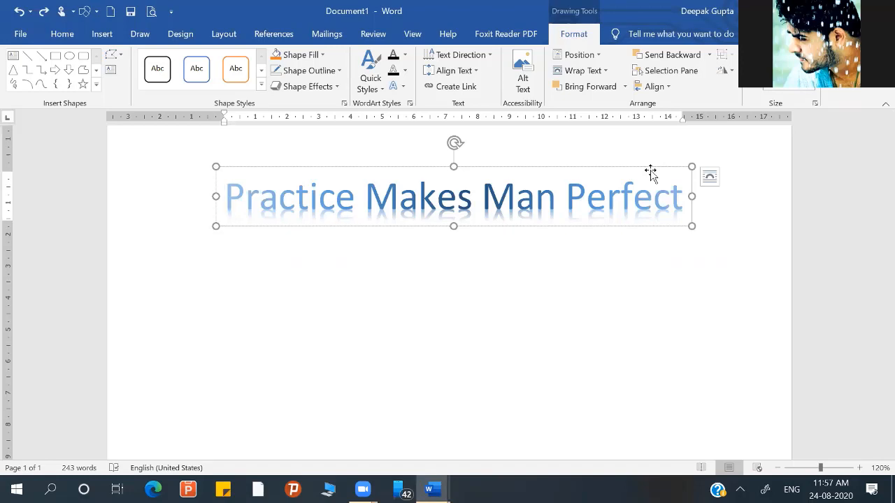
pyautogui.click(560, 167)
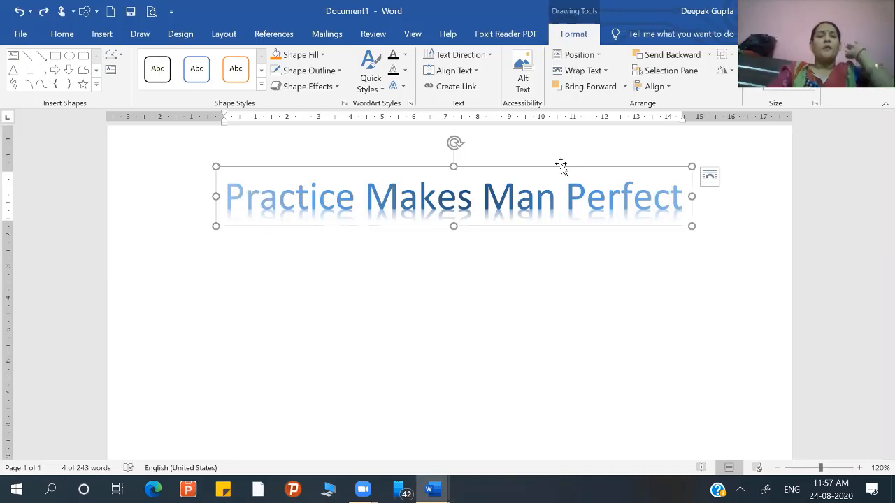
pyautogui.click(404, 87)
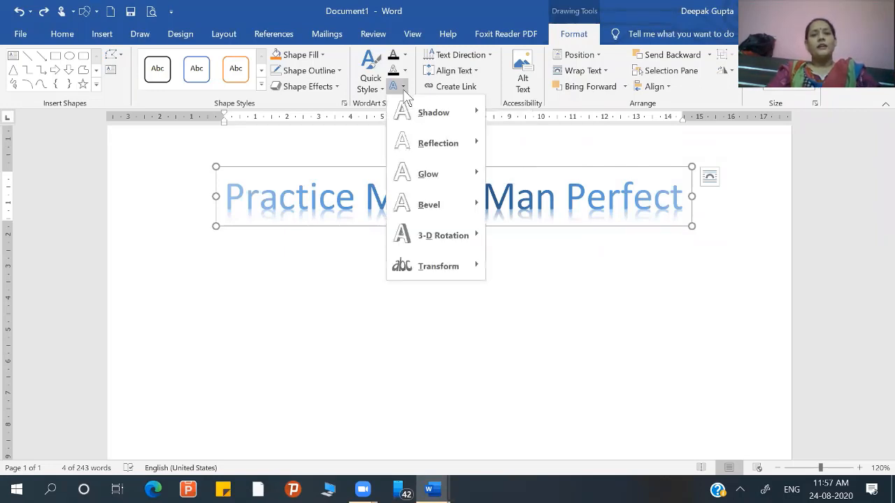
pyautogui.moveTo(470, 275)
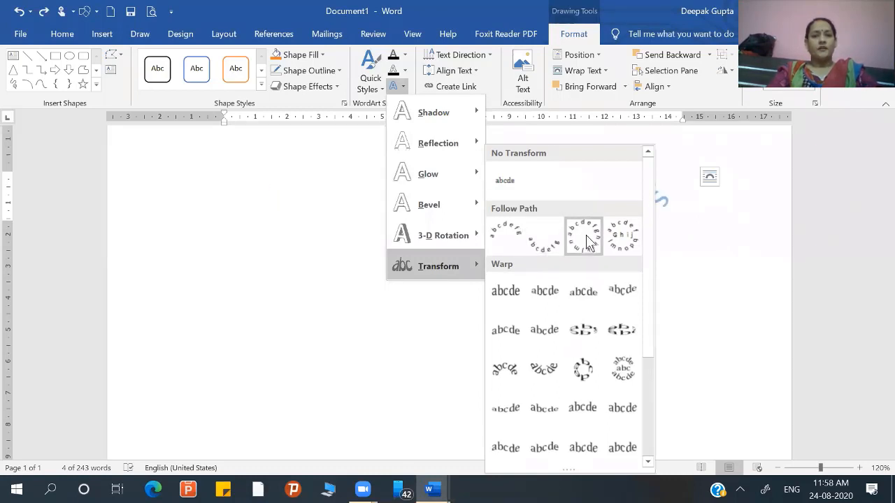
pyautogui.click(521, 234)
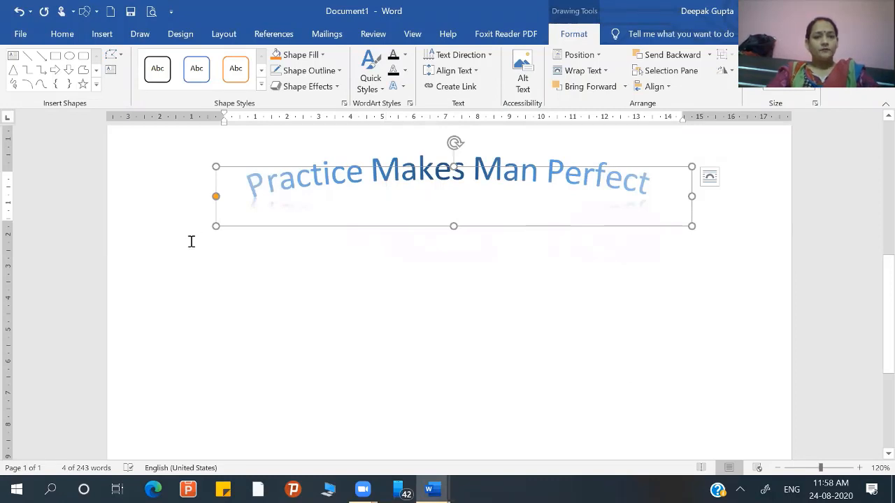
# - Resize the arched WordArt to about 10 cm wide and 6 cm tall, extending its curve slightly, and deselect it
pyautogui.moveTo(216, 253); pyautogui.dragTo(302, 354)
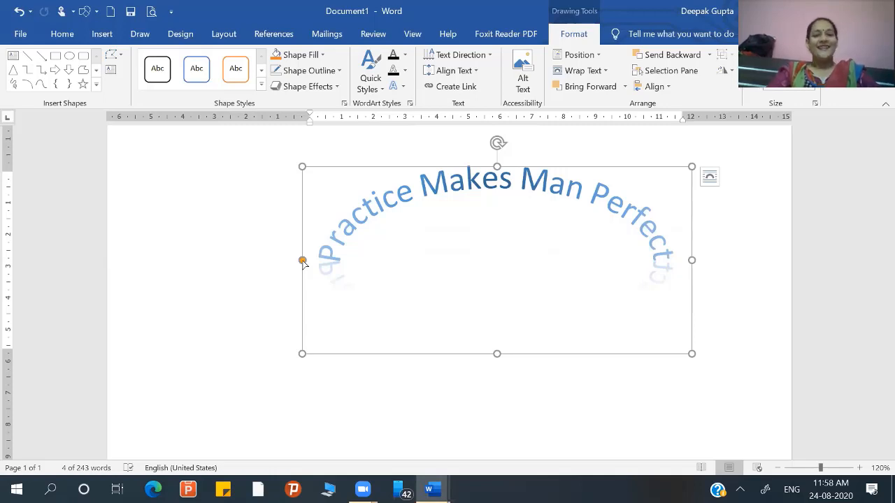
pyautogui.moveTo(303, 262); pyautogui.dragTo(304, 277)
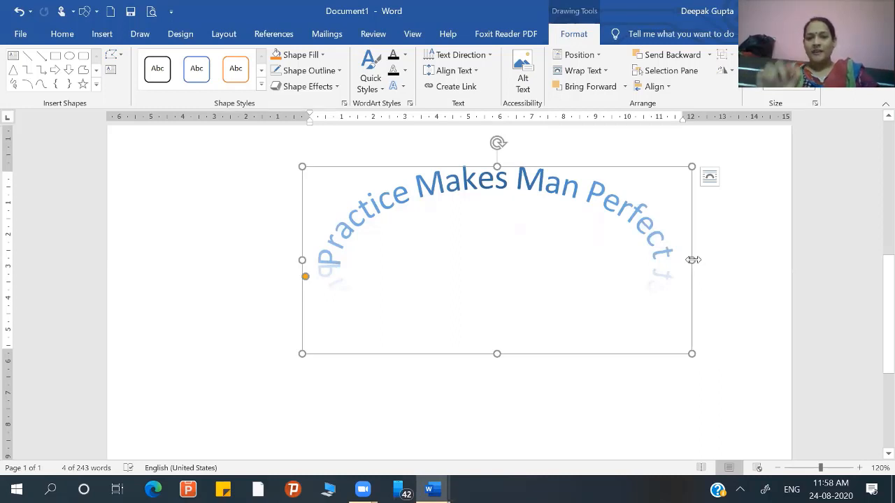
pyautogui.moveTo(691, 258); pyautogui.dragTo(627, 350)
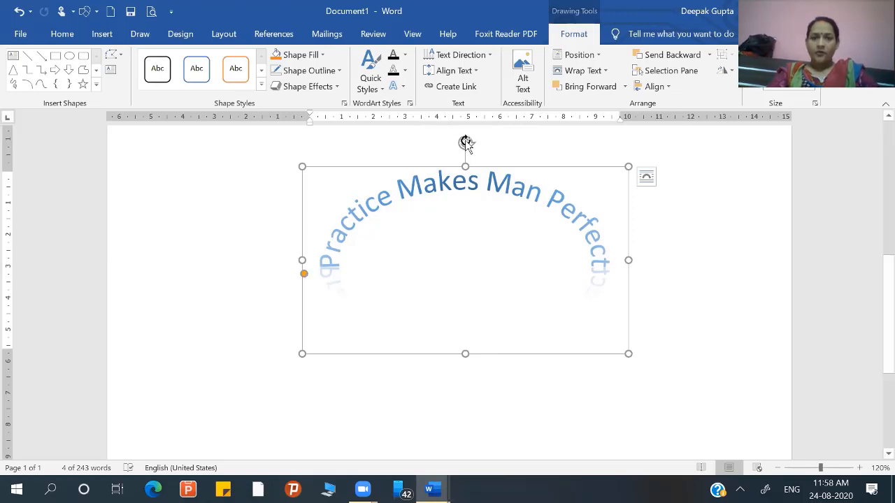
pyautogui.click(388, 301)
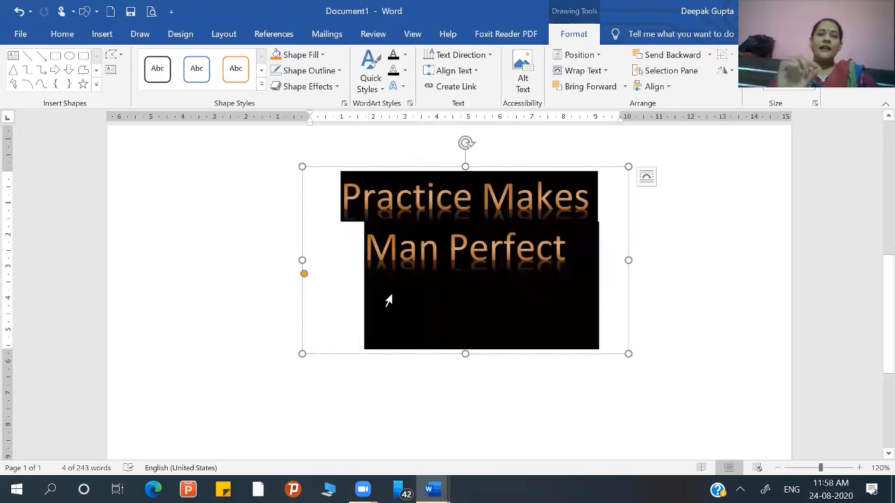
pyautogui.click(367, 387)
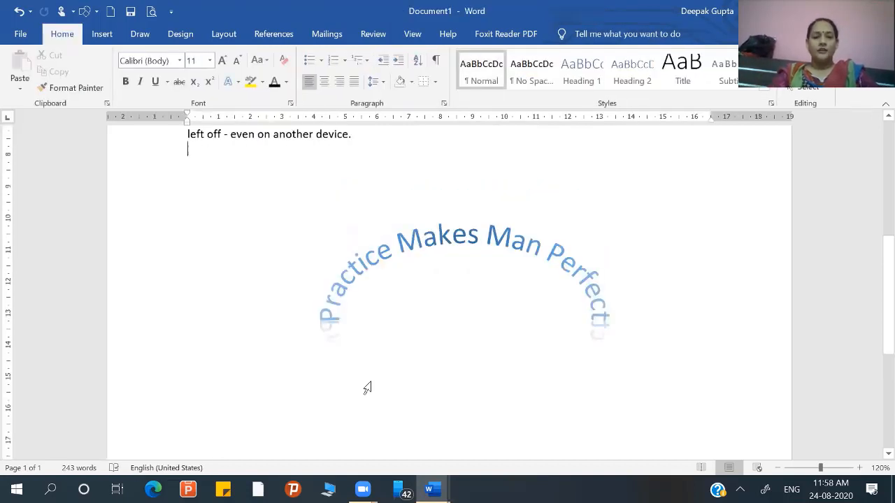
# - Insert an oval shape about 6.5 cm wide and 4.6 cm tall and position it centred beneath the arched WordArt text
pyautogui.click(105, 35)
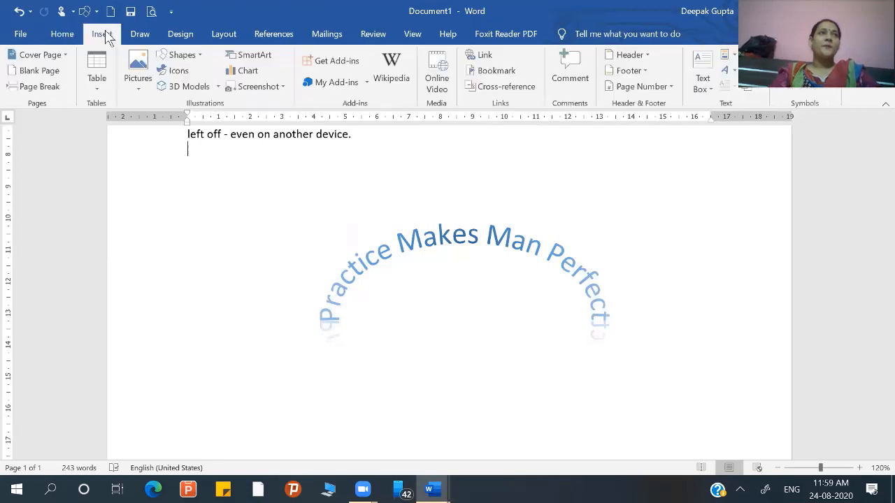
pyautogui.click(202, 60)
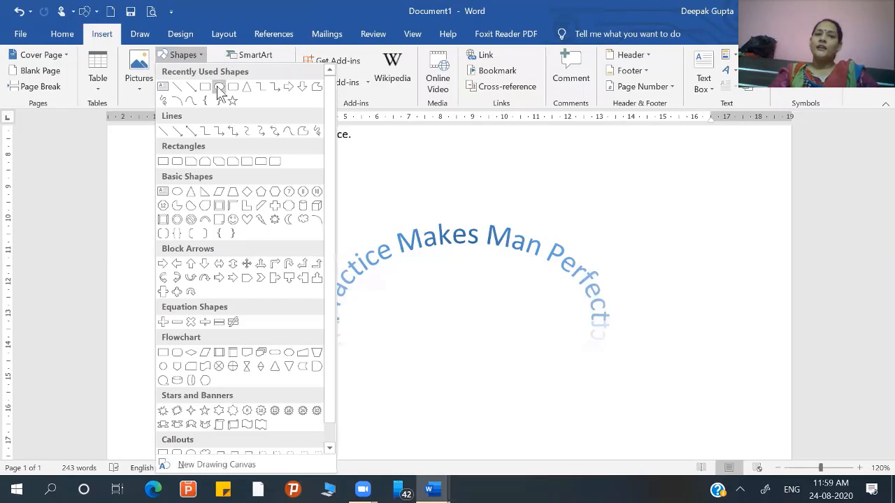
pyautogui.click(218, 88)
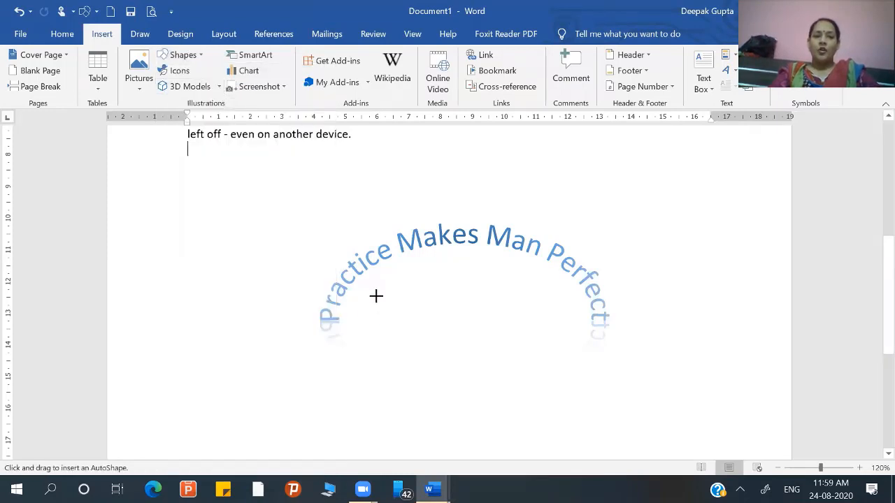
pyautogui.moveTo(425, 393)
pyautogui.mouseDown()
pyautogui.moveTo(589, 427)
pyautogui.moveTo(583, 439)
pyautogui.mouseUp()
pyautogui.moveTo(510, 361); pyautogui.dragTo(494, 313)
pyautogui.click(720, 357)
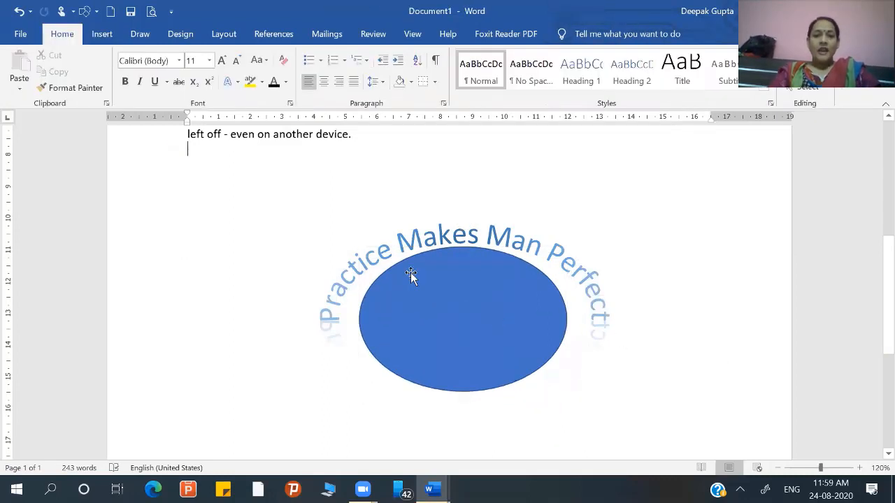
# - Add the text "Beti Bachao Beti Padhao" inside the oval, correcting the capitalization of the first word
pyautogui.rightClick(447, 293)
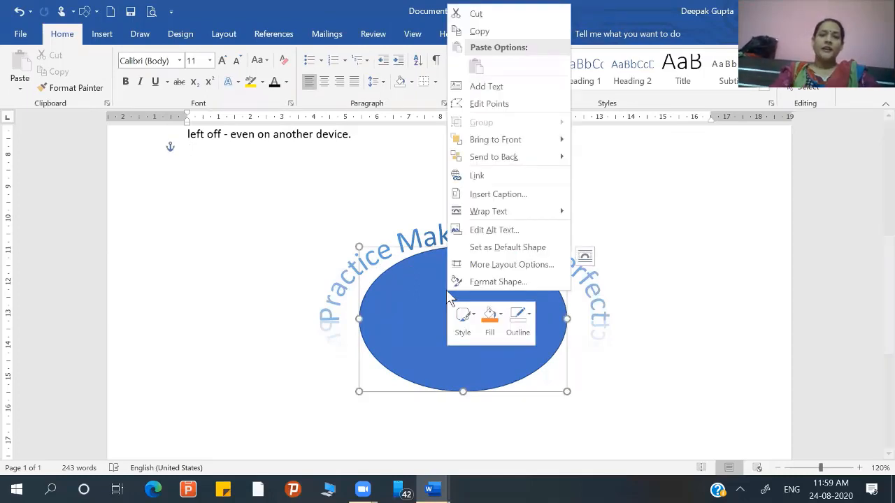
pyautogui.click(493, 86)
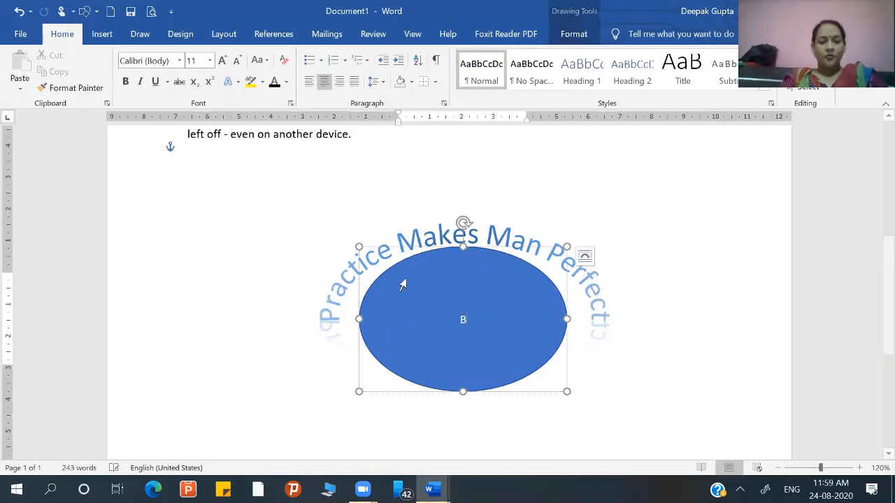
pyautogui.write('BEti Bachao')
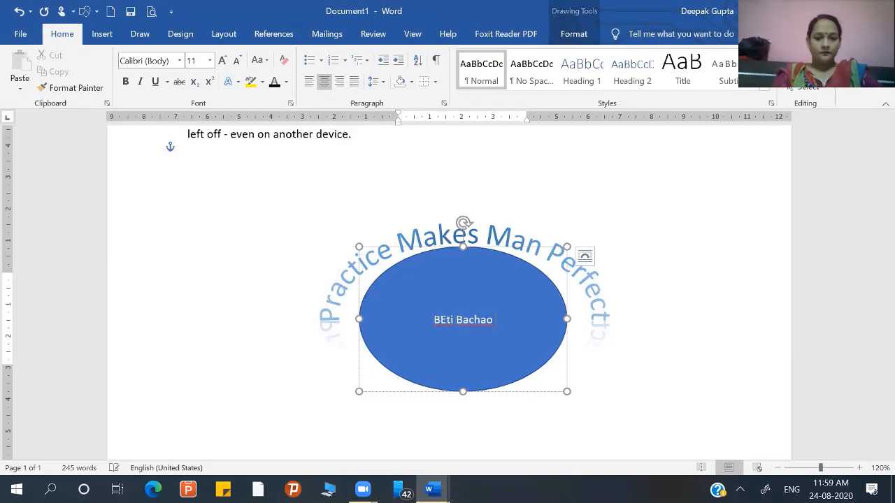
pyautogui.write(' Bet')
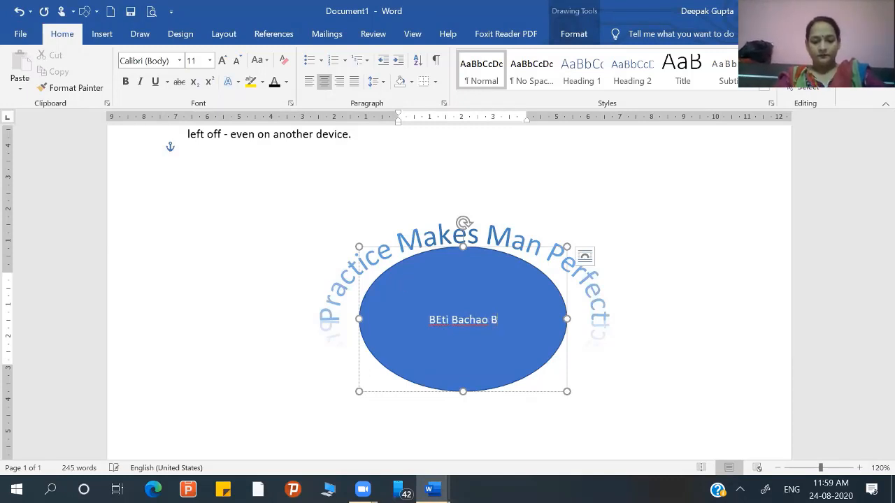
pyautogui.write('i ')
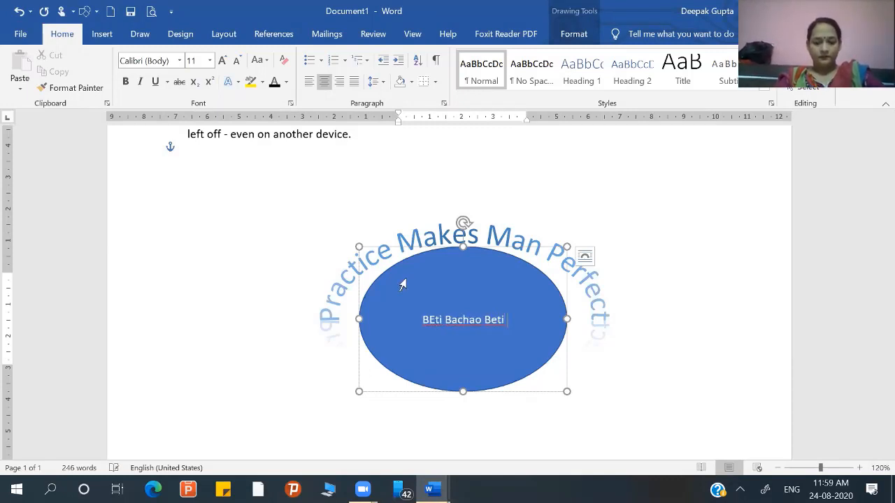
pyautogui.write('Padhao')
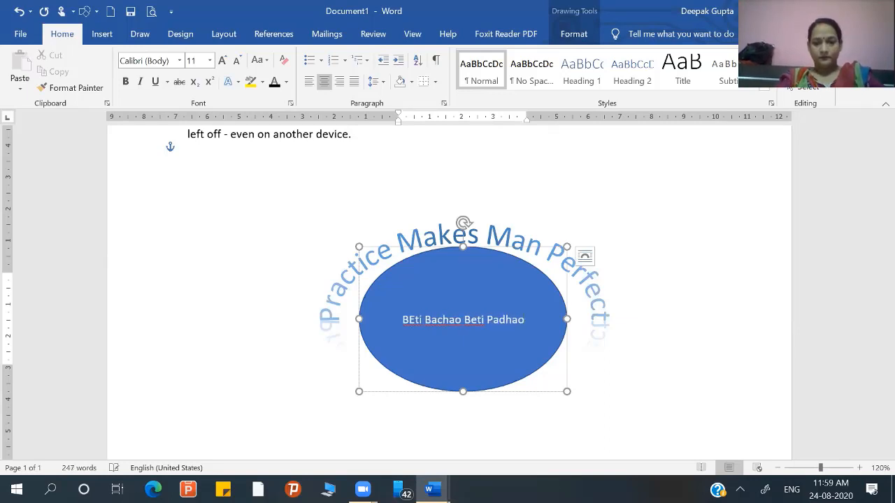
pyautogui.click(413, 318)
pyautogui.press('BackSpace')
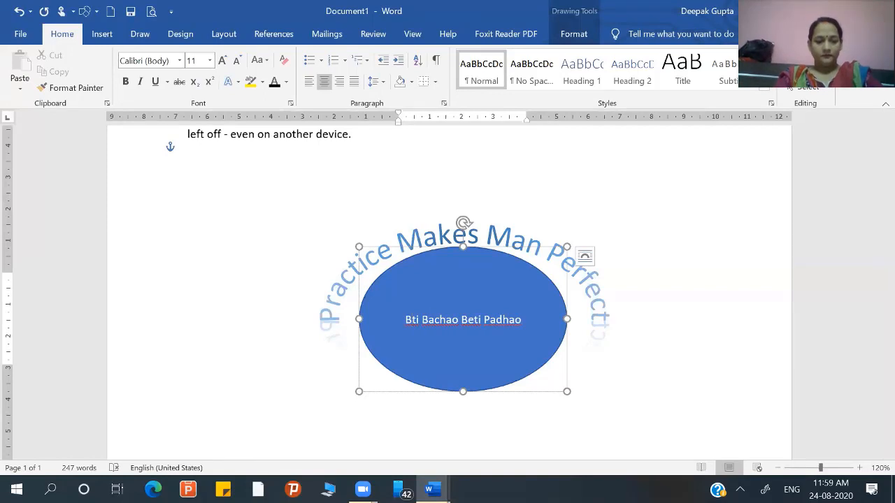
pyautogui.write('e')
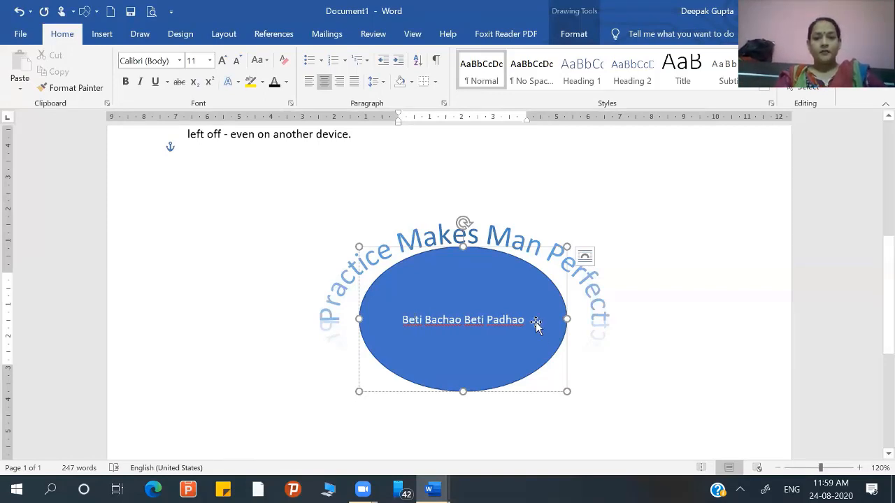
# - Enlarge the oval's text to font size 20, set its font color to black, and deselect the shape
pyautogui.moveTo(524, 319); pyautogui.dragTo(410, 316)
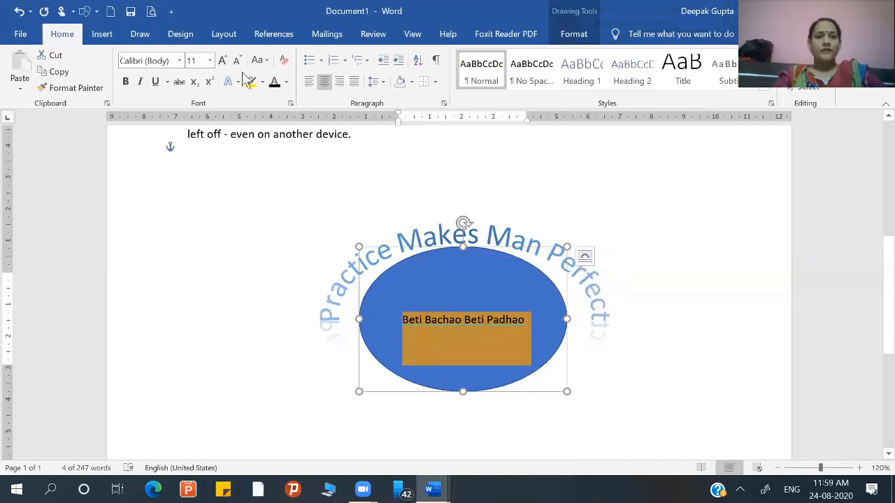
pyautogui.click(222, 61)
pyautogui.click(222, 61)
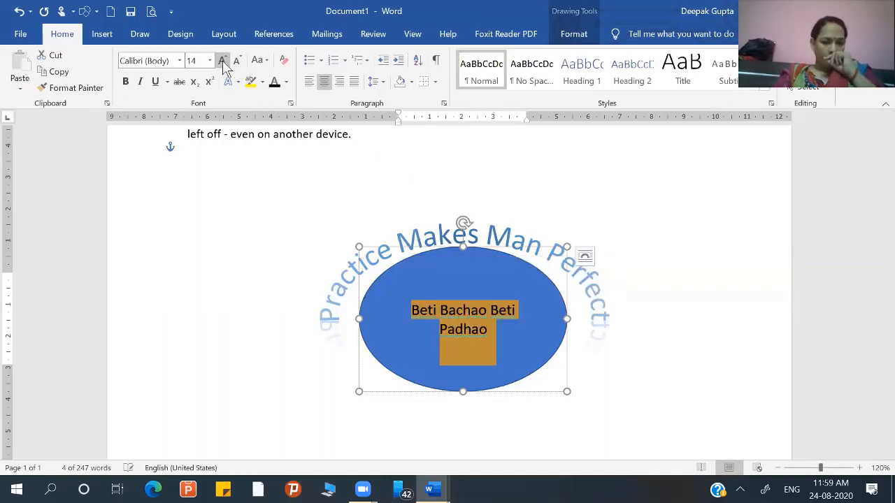
pyautogui.click(222, 61)
pyautogui.click(222, 61)
pyautogui.click(222, 60)
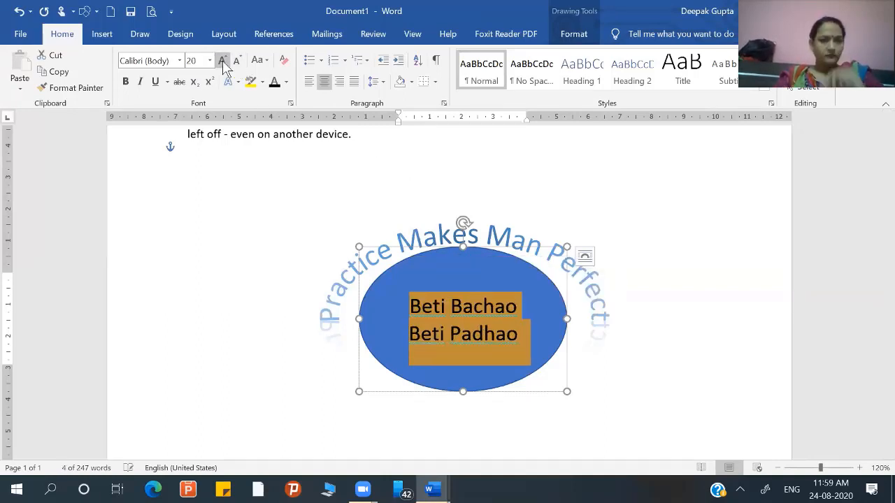
pyautogui.click(277, 85)
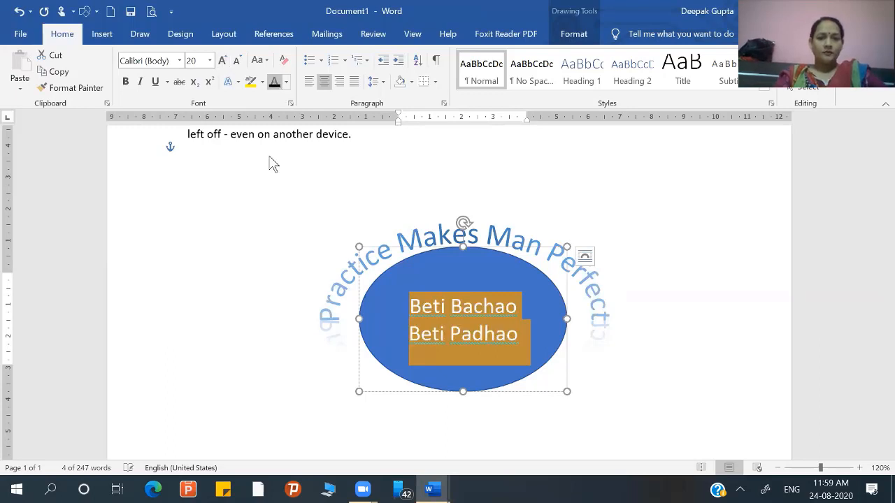
pyautogui.click(289, 301)
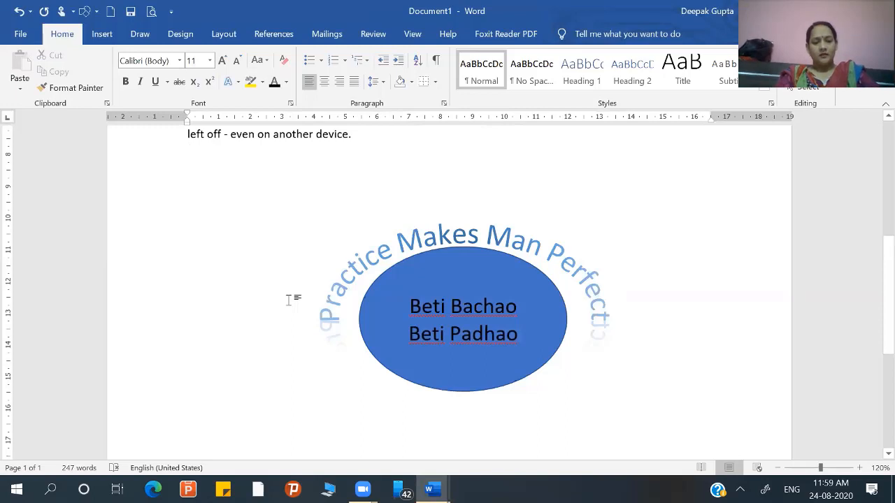
# - Launch Chrome and open the google.com home page
pyautogui.click(341, 395)
pyautogui.press('super+r')
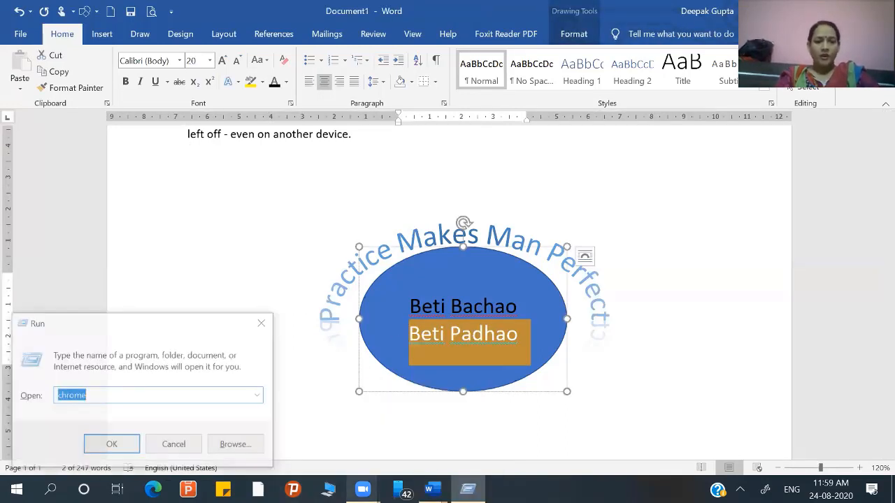
pyautogui.press('Return')
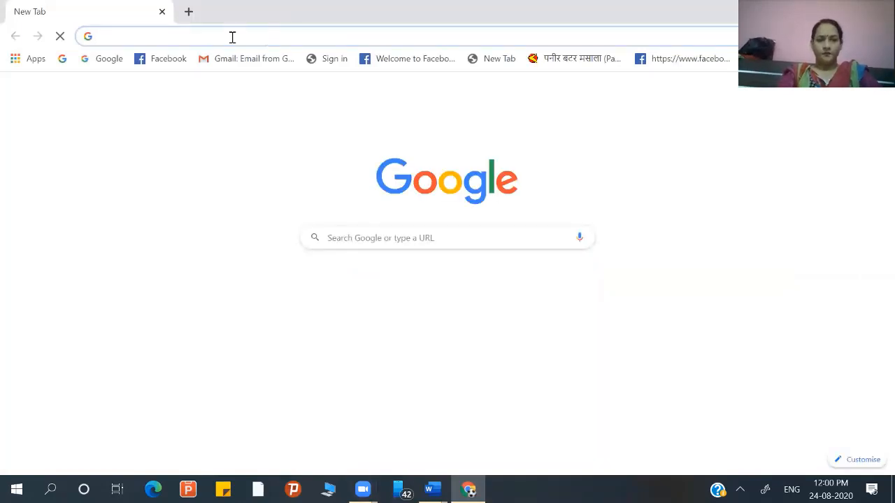
pyautogui.click(233, 37)
pyautogui.write('gp')
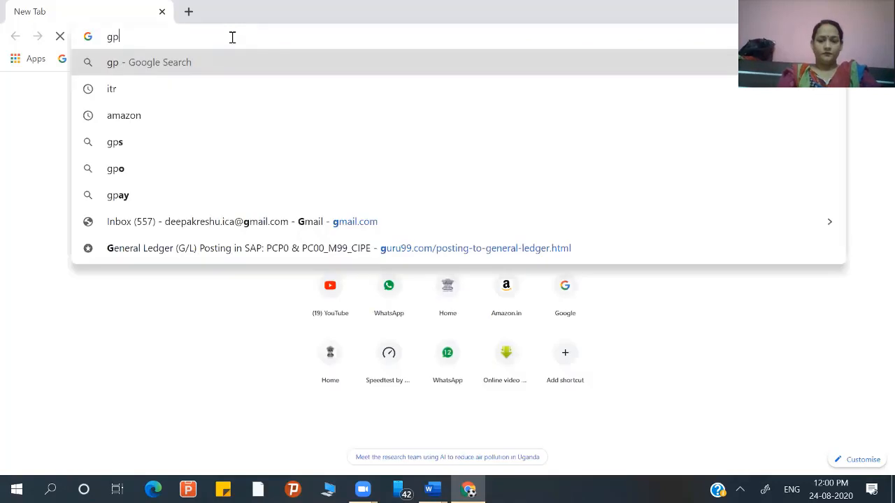
pyautogui.press('BackSpace')
pyautogui.write('oogle.com')
pyautogui.press('Return')
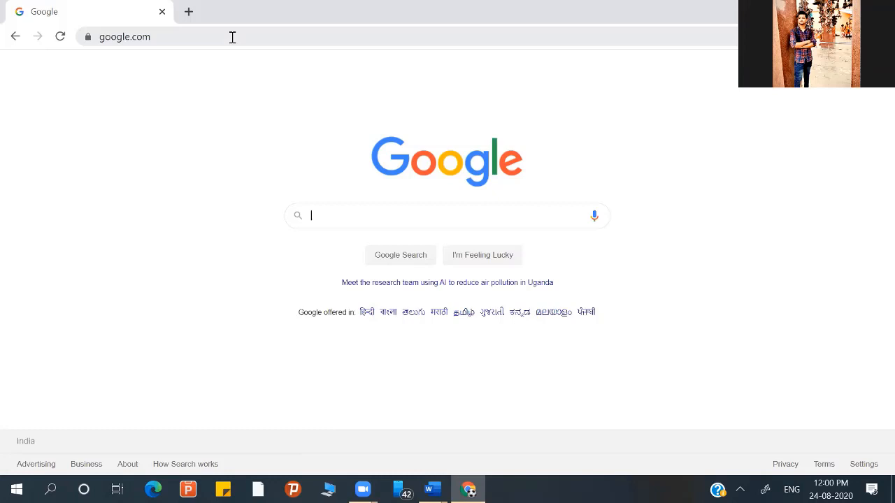
# - Search Google for "beti bachao beti padhao logo"
pyautogui.write('ajay')
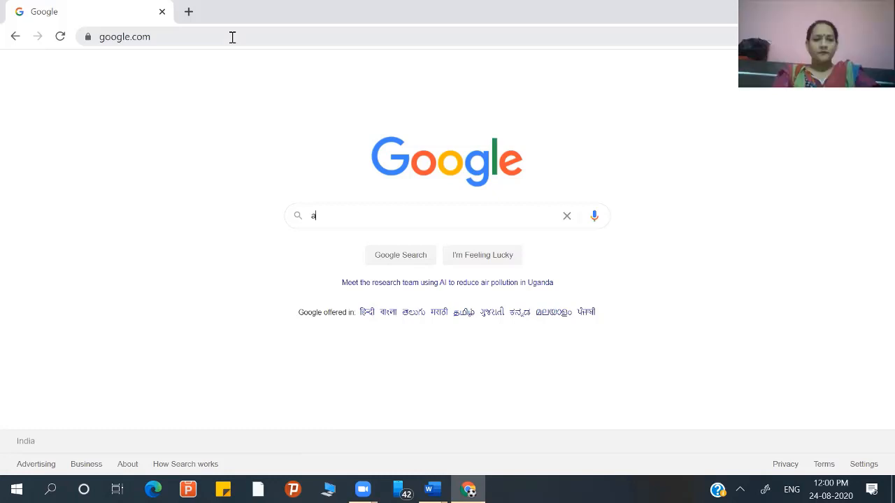
pyautogui.press('BackSpace')
pyautogui.press('BackSpace')
pyautogui.press('BackSpace')
pyautogui.press('BackSpace')
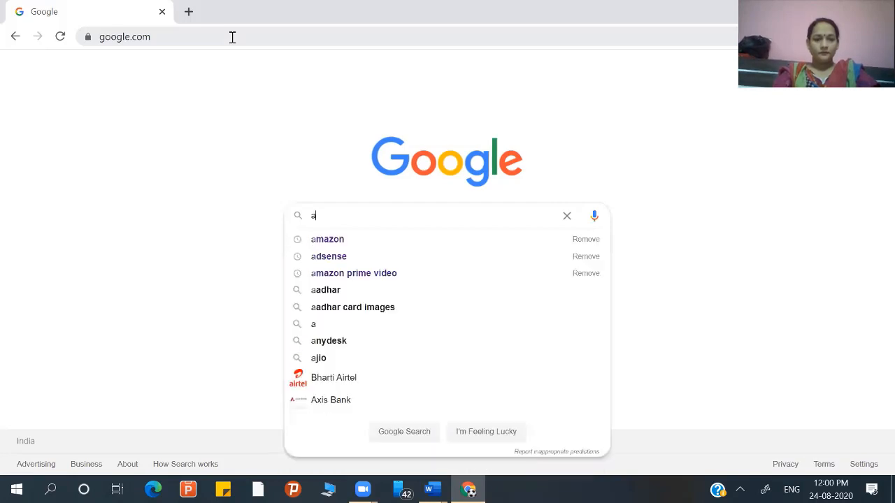
pyautogui.write('bet')
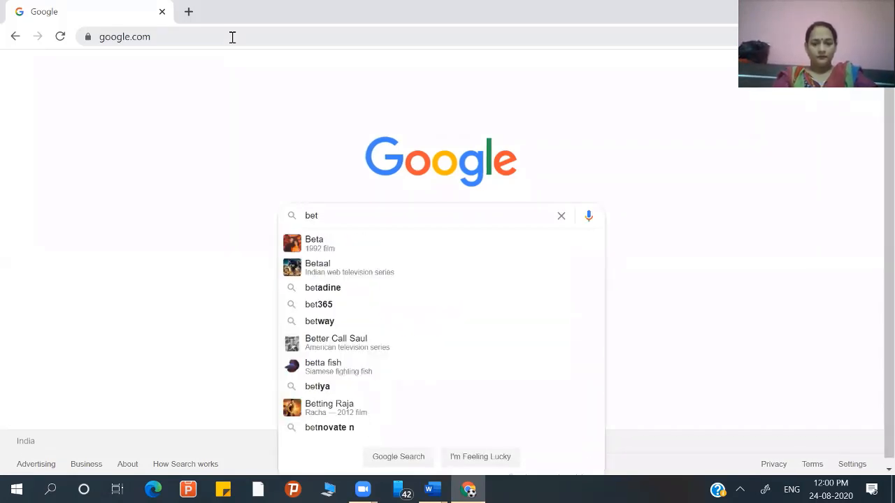
pyautogui.write('i')
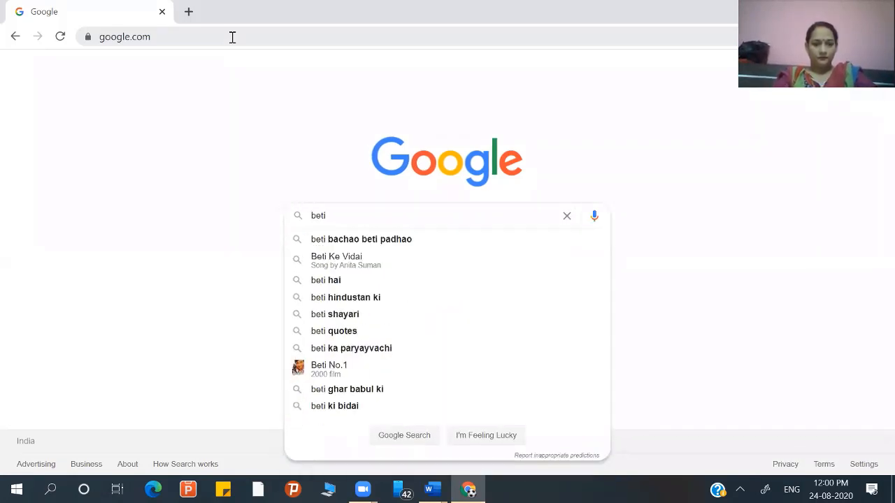
pyautogui.press('Down')
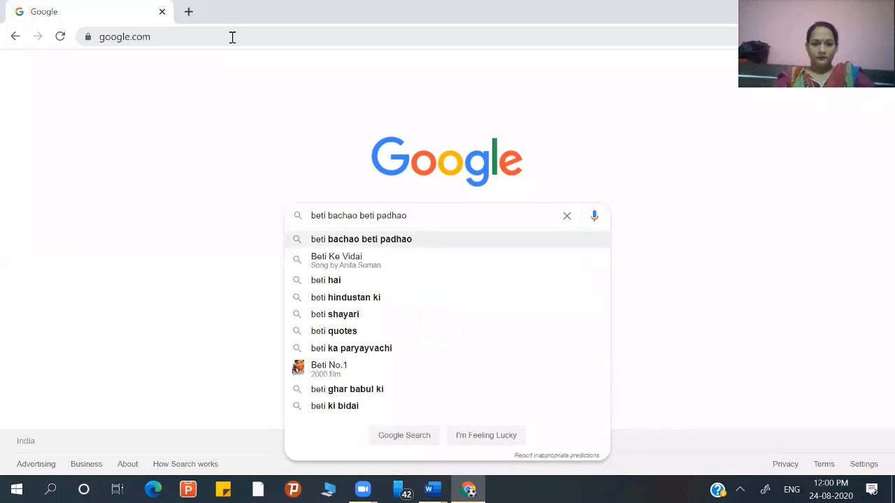
pyautogui.write('logo')
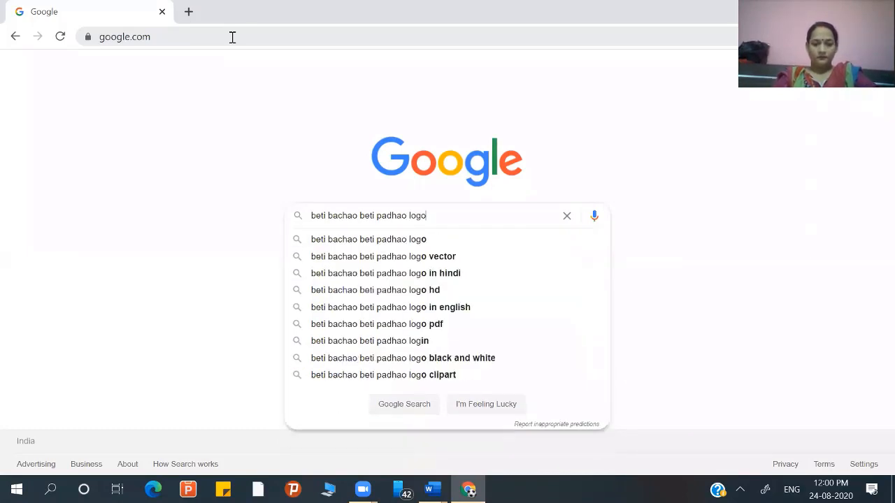
pyautogui.press('Return')
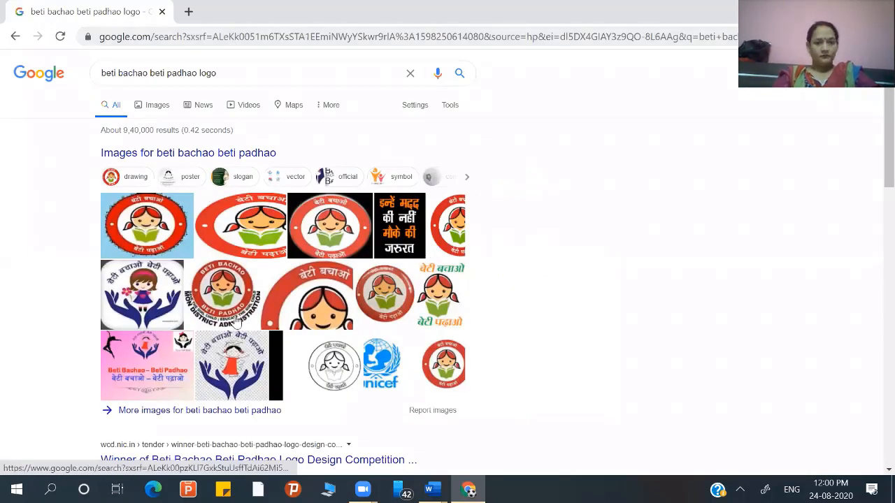
# - Open the image results, preview a few logos, and copy the wide oval logo image from molitics.in
pyautogui.click(237, 320)
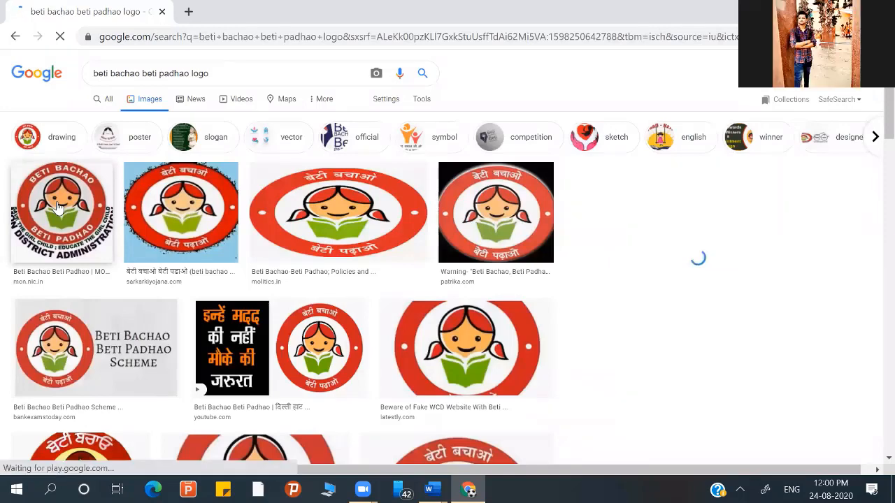
pyautogui.click(496, 212)
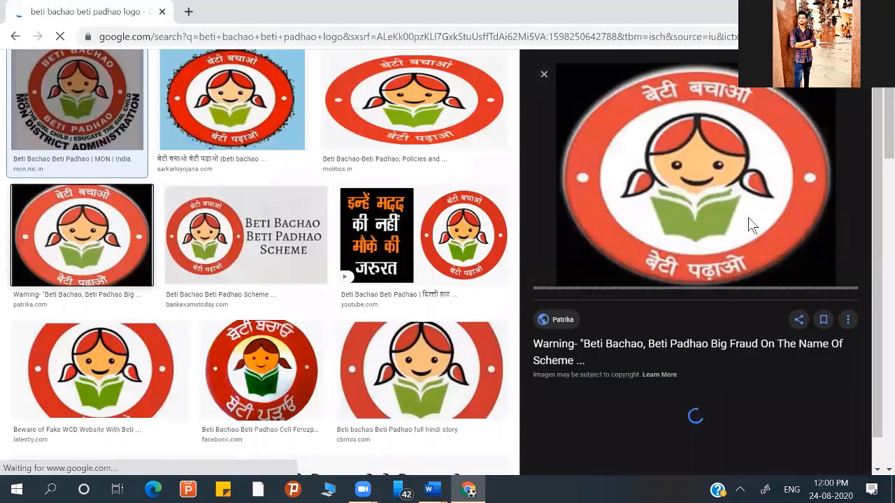
pyautogui.click(61, 108)
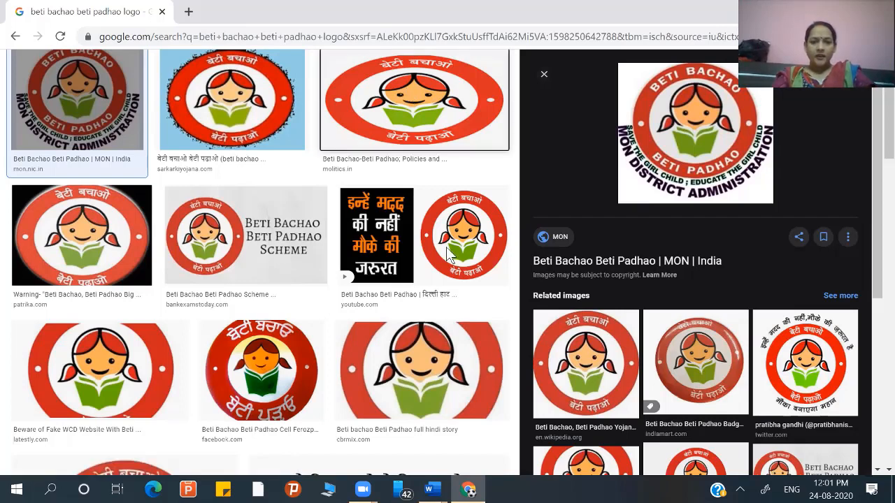
pyautogui.rightClick(409, 96)
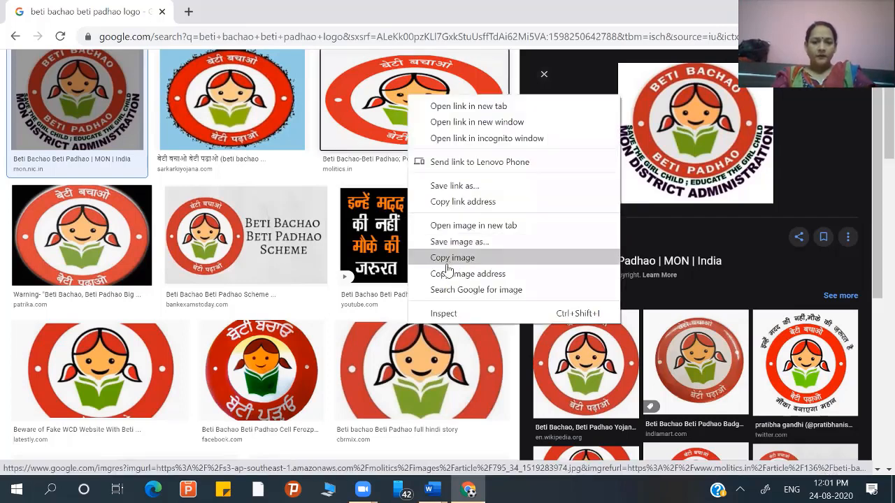
pyautogui.click(447, 265)
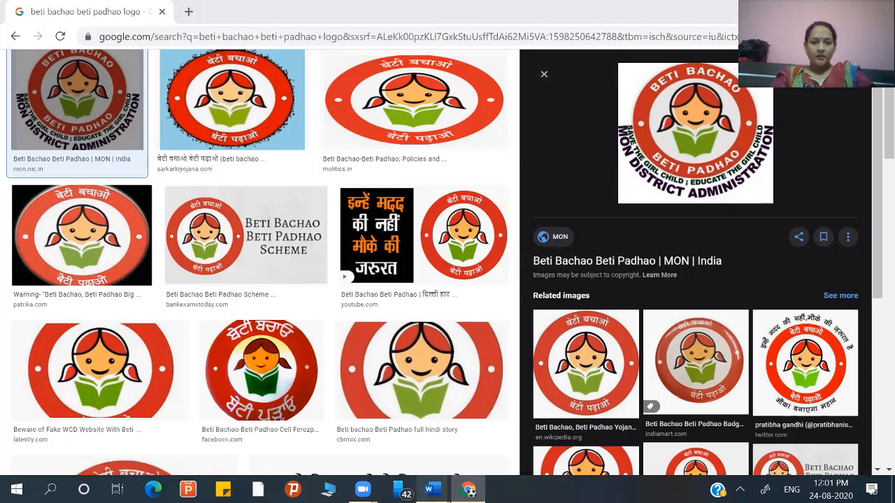
# - Switch back to Word, cut the blue oval shape containing text, and paste the copied logo picture into the document
pyautogui.hotkey('alt', 'Tab')
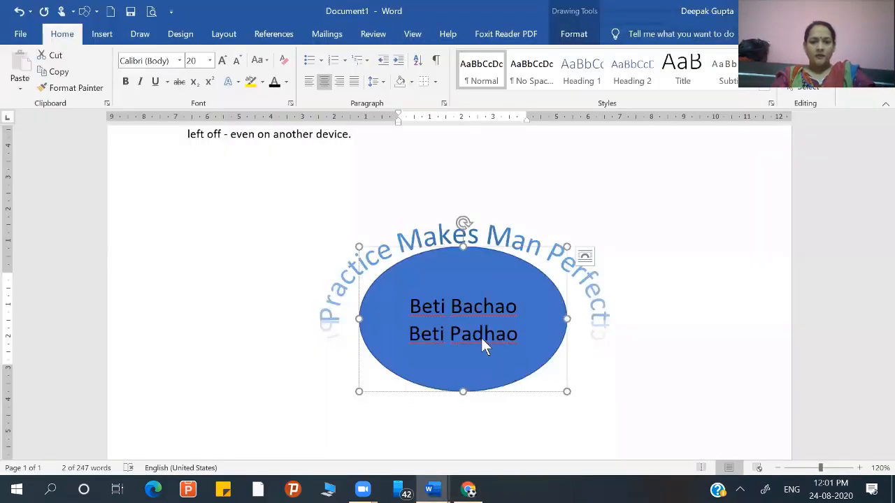
pyautogui.click(487, 392)
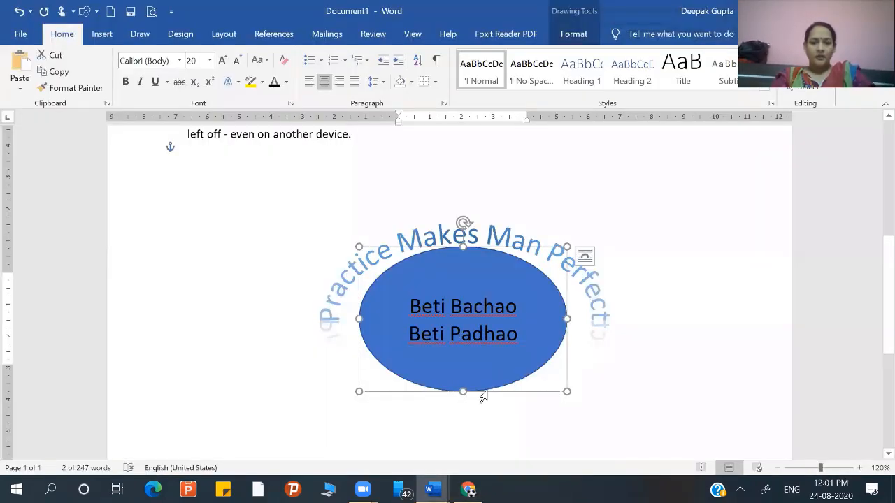
pyautogui.hotkey('ctrl', 'x')
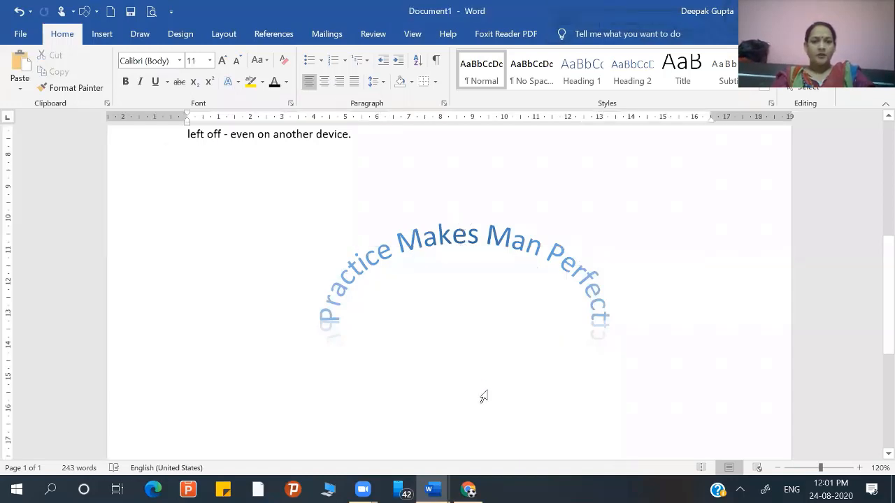
pyautogui.hotkey('ctrl', 'v')
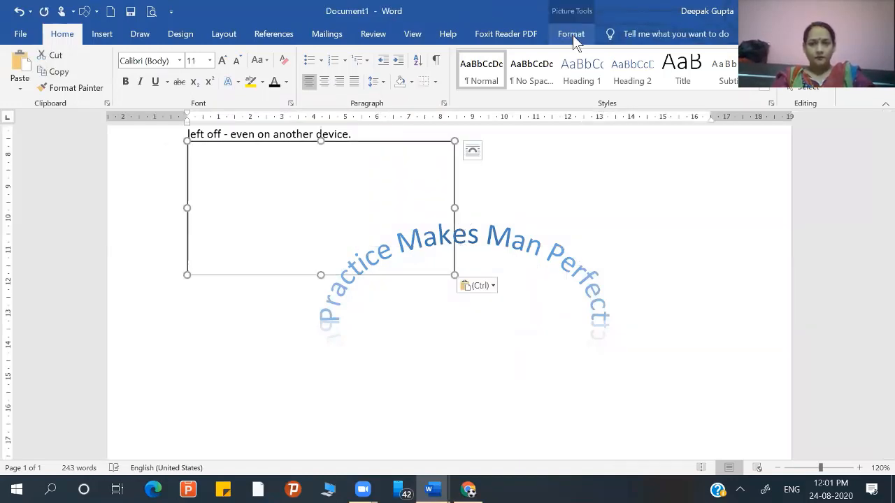
# - Set the pasted logo's text wrapping to Square and move it beneath the arched WordArt
pyautogui.click(571, 34)
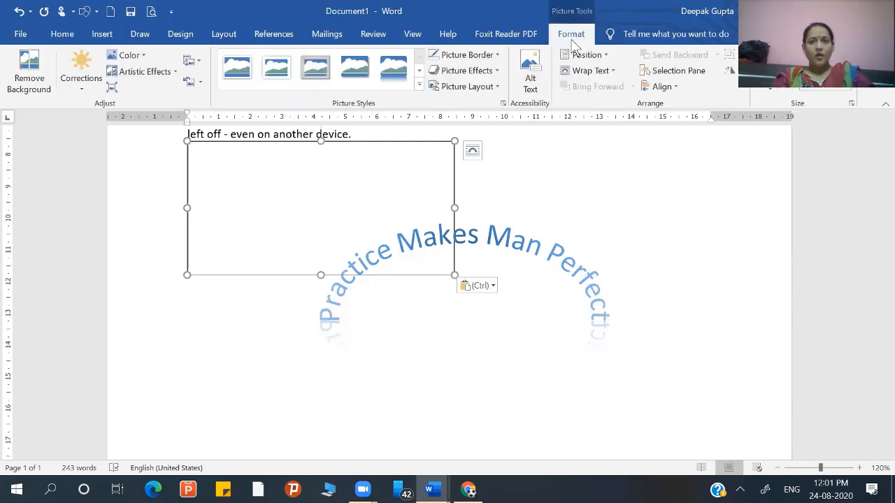
pyautogui.click(589, 72)
pyautogui.click(589, 105)
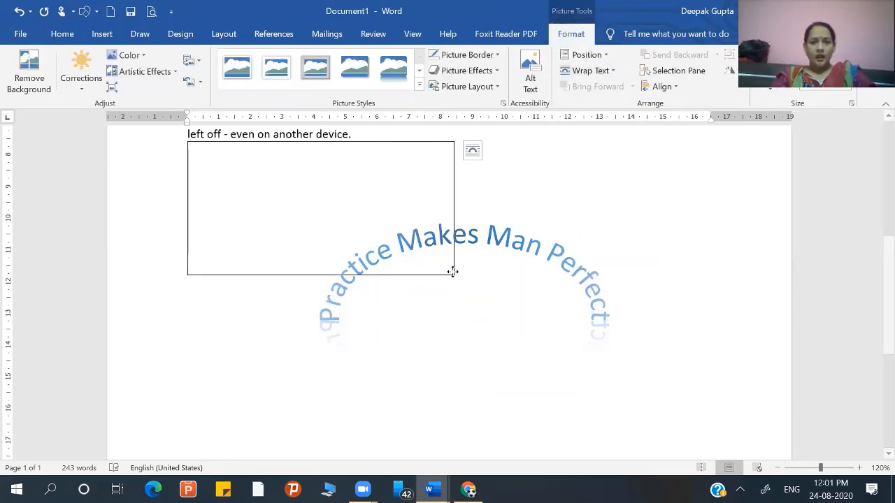
pyautogui.moveTo(485, 305); pyautogui.dragTo(498, 307)
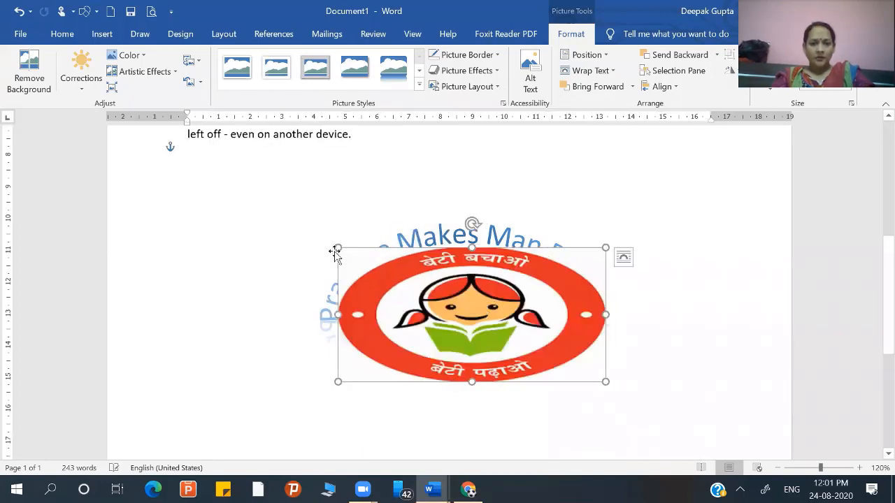
# - Shrink the logo to about 5.8 cm wide and 3.3 cm tall and position it centred inside the WordArt arch
pyautogui.moveTo(333, 246); pyautogui.dragTo(376, 266)
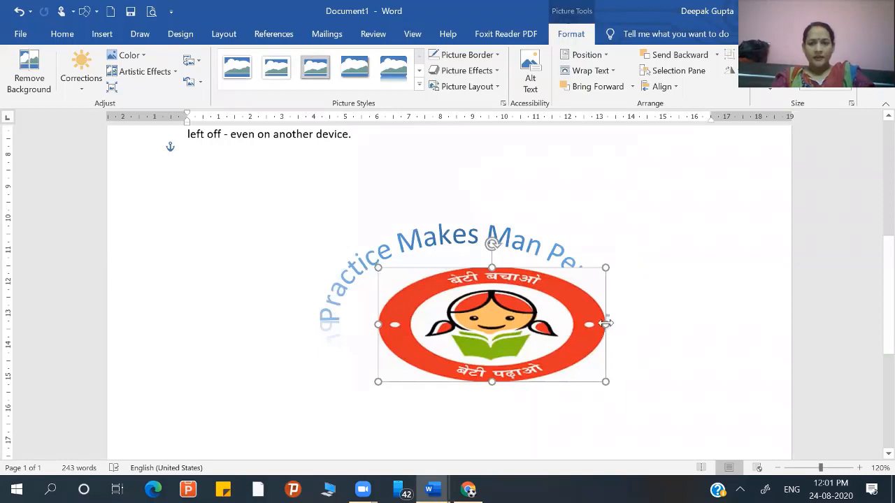
pyautogui.moveTo(606, 323); pyautogui.dragTo(580, 323)
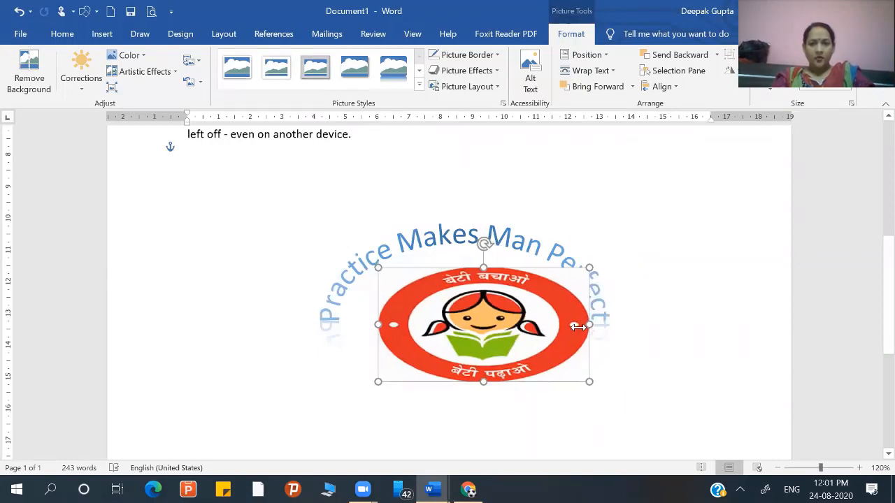
pyautogui.moveTo(579, 269); pyautogui.dragTo(562, 278)
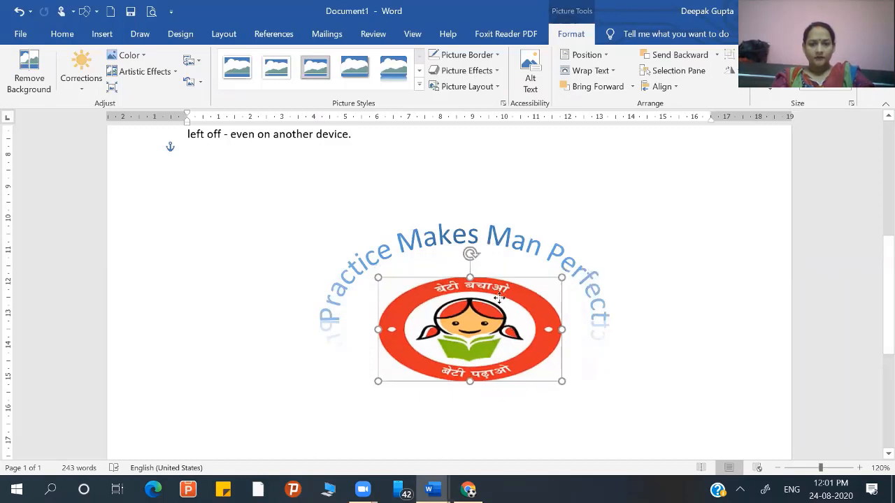
pyautogui.moveTo(499, 298)
pyautogui.mouseDown()
pyautogui.moveTo(498, 278)
pyautogui.moveTo(500, 307)
pyautogui.mouseUp()
pyautogui.click(518, 253)
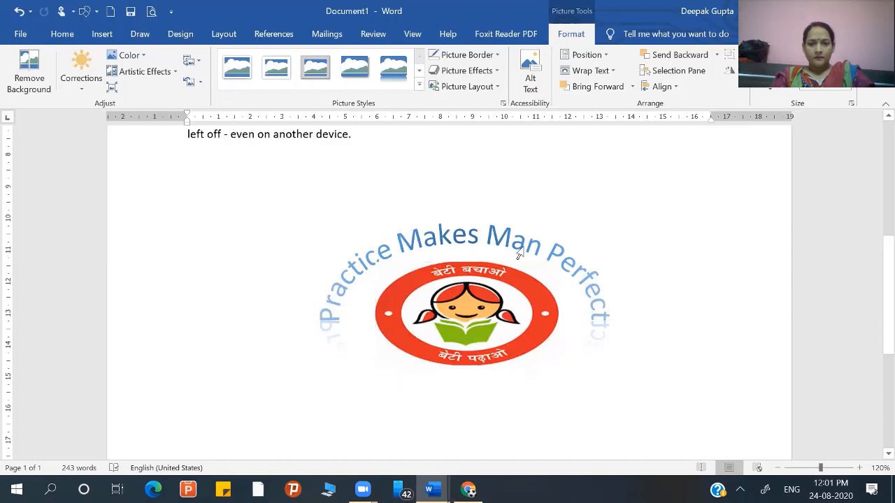
# - Edit the logo's wrap points, pulling the corner points inward toward the oval outline
pyautogui.click(517, 323)
pyautogui.click(518, 323)
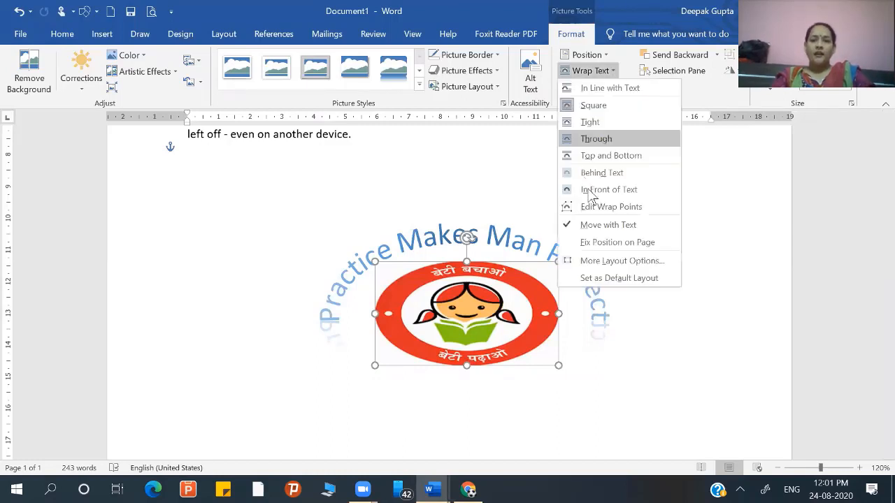
pyautogui.click(591, 208)
pyautogui.moveTo(553, 263); pyautogui.dragTo(536, 271)
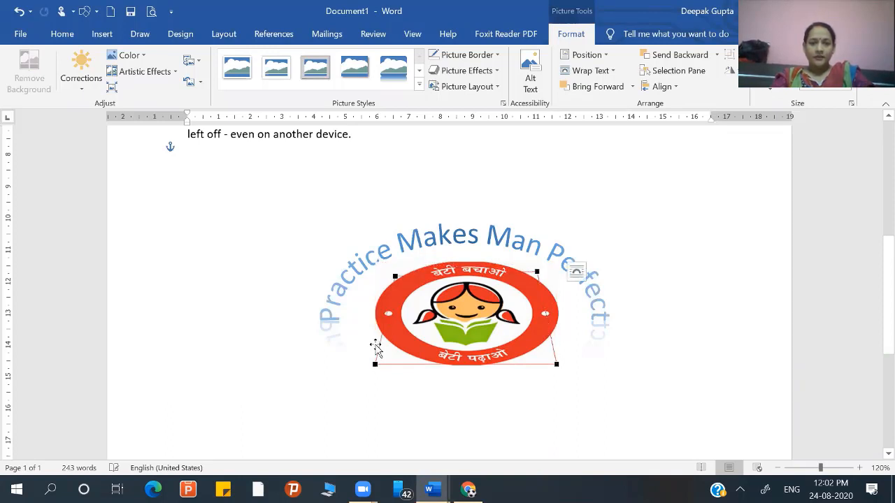
pyautogui.moveTo(376, 364); pyautogui.dragTo(397, 350)
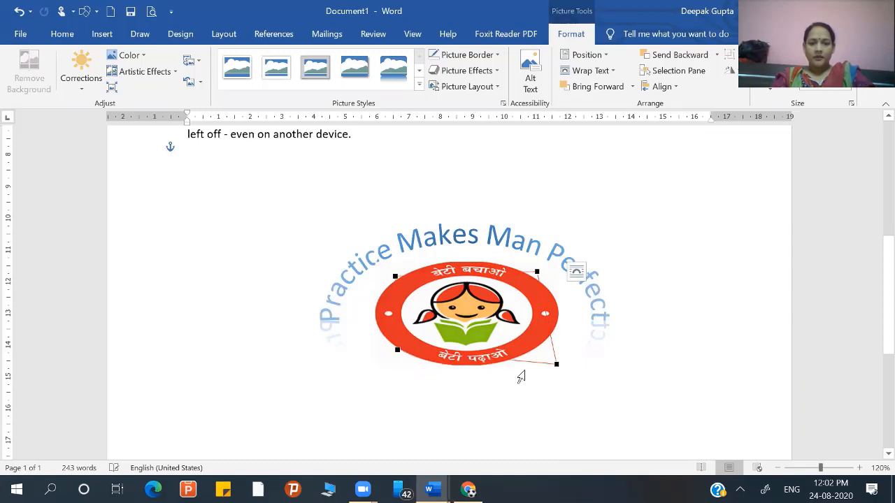
pyautogui.moveTo(555, 364); pyautogui.dragTo(521, 348)
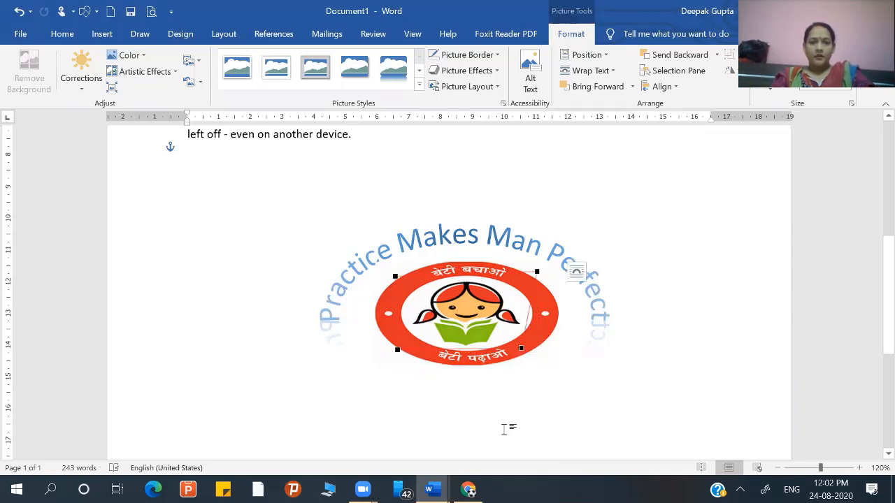
pyautogui.click(488, 360)
# - Move the logo slightly up toward the arched WordArt, deselect it to check the placement, and reselect it
pyautogui.moveTo(476, 332)
pyautogui.mouseDown()
pyautogui.moveTo(470, 310)
pyautogui.moveTo(477, 326)
pyautogui.mouseUp()
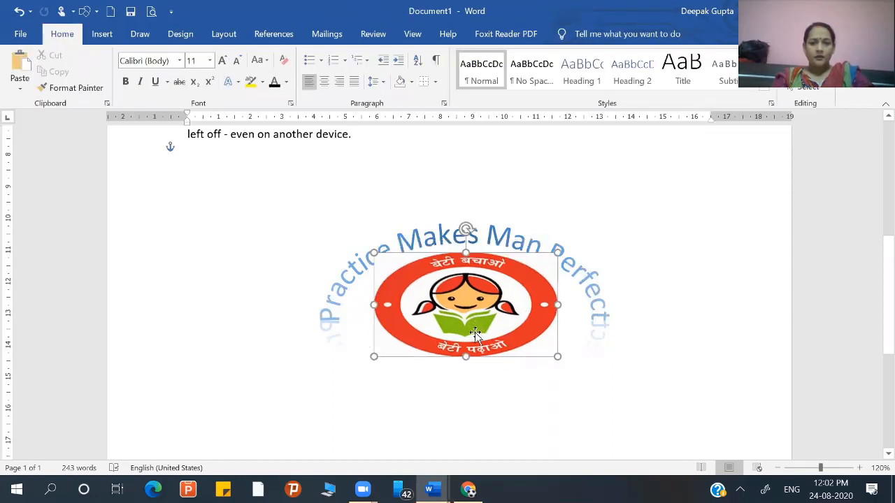
pyautogui.tripleClick(471, 376)
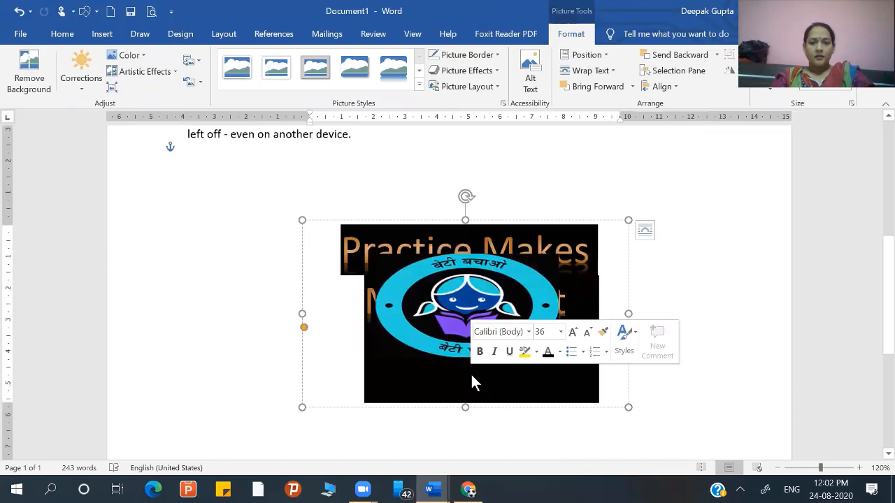
pyautogui.click(706, 319)
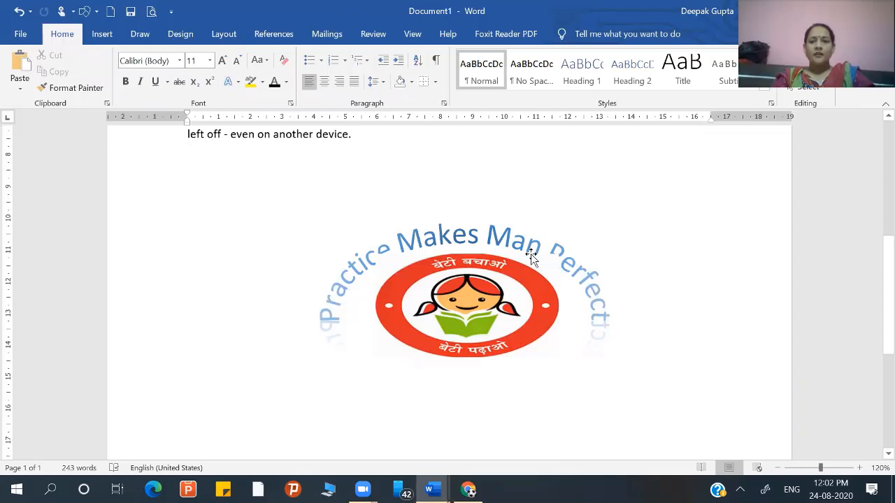
pyautogui.click(559, 257)
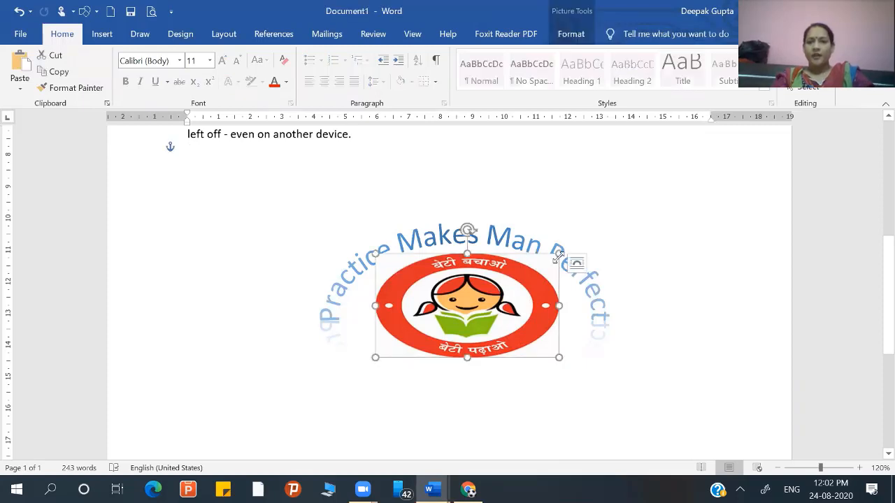
# - Edit the logo's wrap points, pulling the upper two further inward, and move the logo slightly down and left beneath the arched WordArt
pyautogui.click(582, 35)
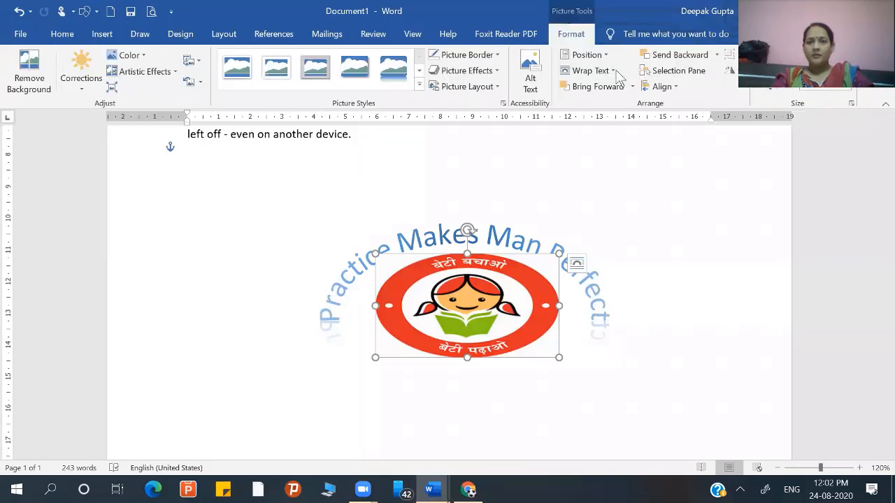
pyautogui.click(615, 72)
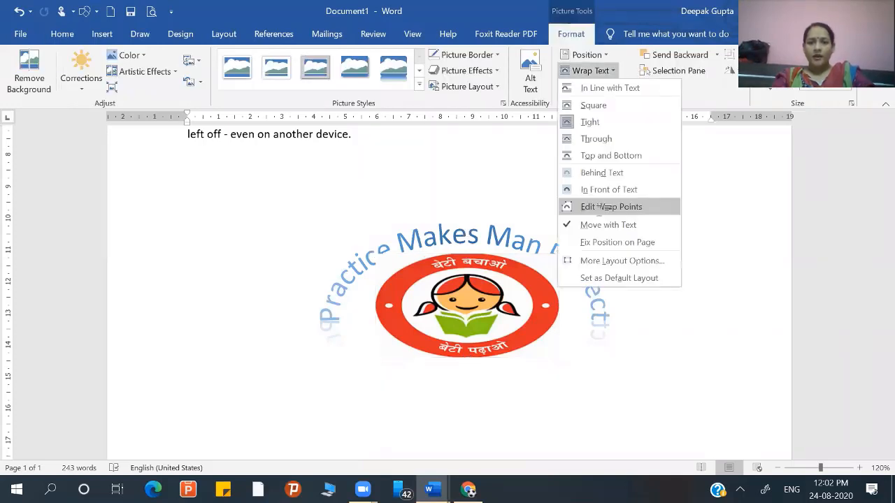
pyautogui.click(605, 207)
pyautogui.moveTo(569, 262); pyautogui.dragTo(532, 272)
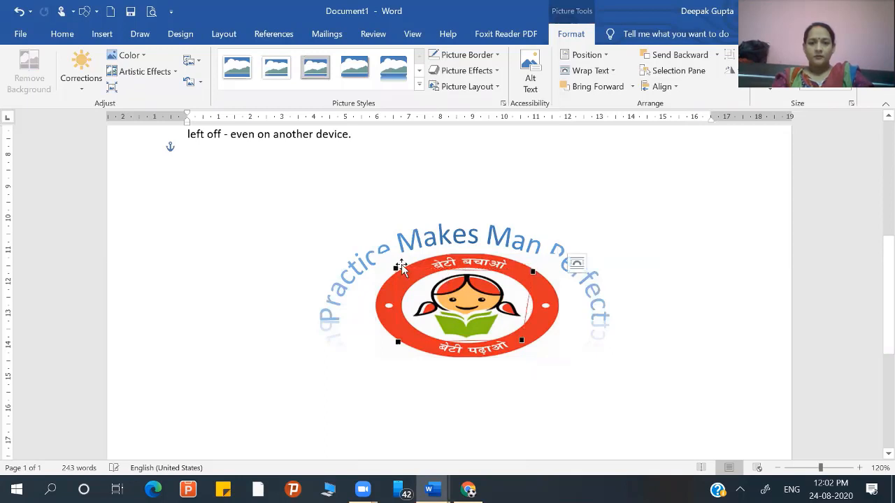
pyautogui.moveTo(395, 268); pyautogui.dragTo(405, 276)
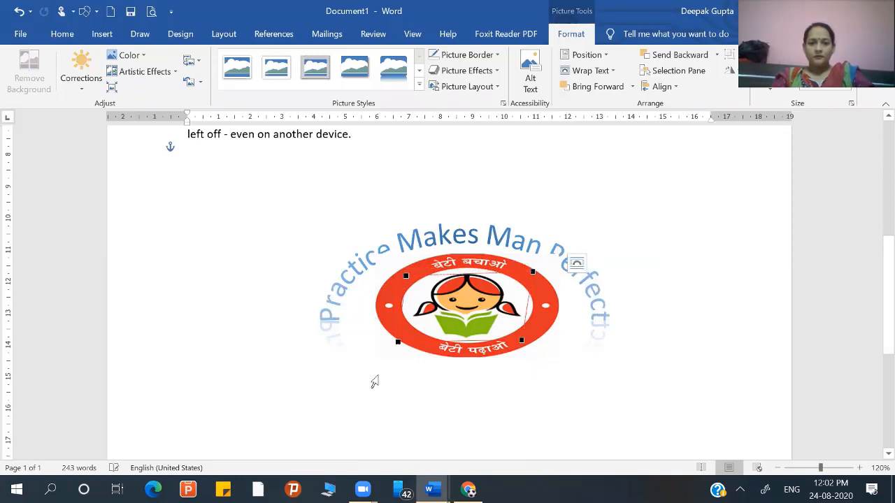
pyautogui.click(379, 395)
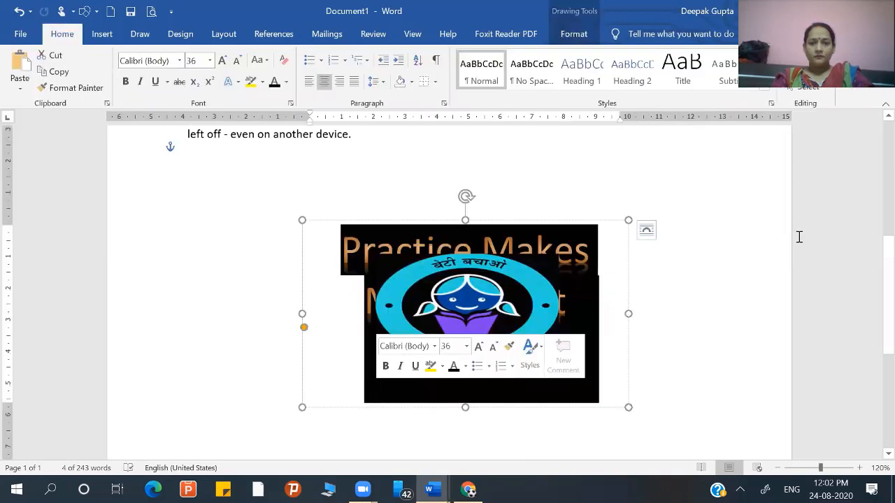
pyautogui.click(742, 241)
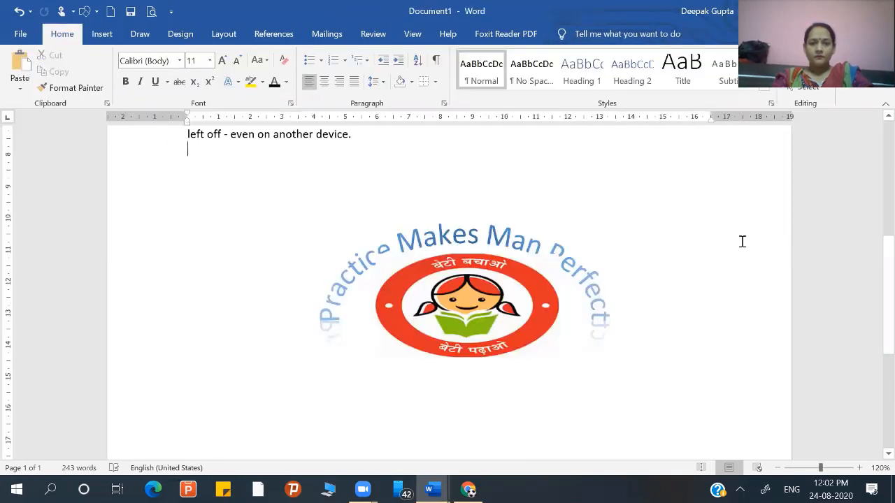
pyautogui.moveTo(532, 304); pyautogui.dragTo(527, 311)
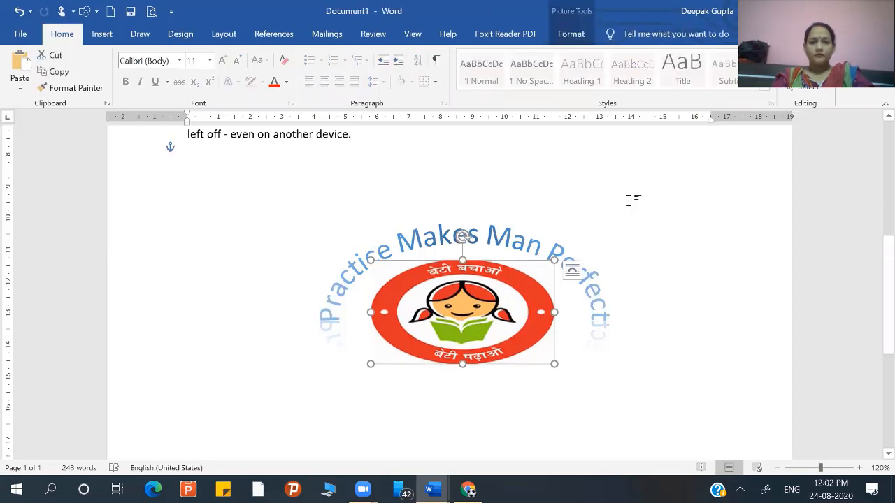
pyautogui.click(628, 201)
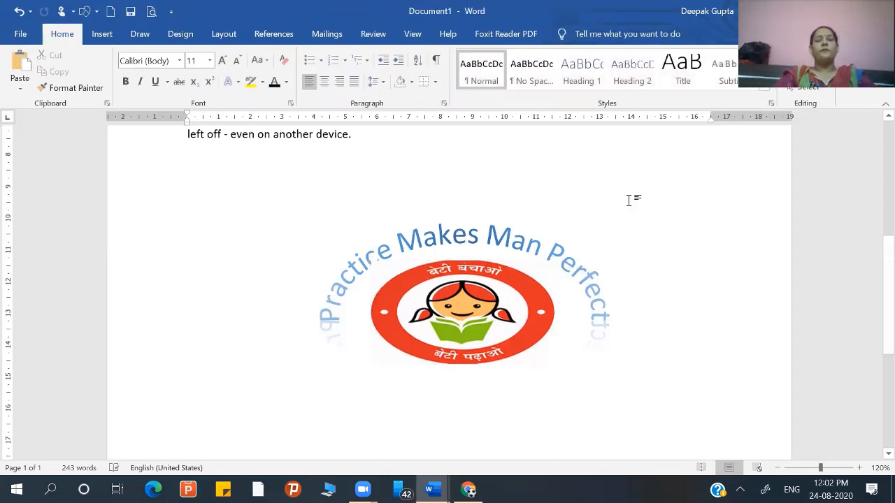
# - Apply the Arch: Down transform to the "Practice Makes Man Perfect" WordArt so its text curves beneath the logo
pyautogui.click(409, 242)
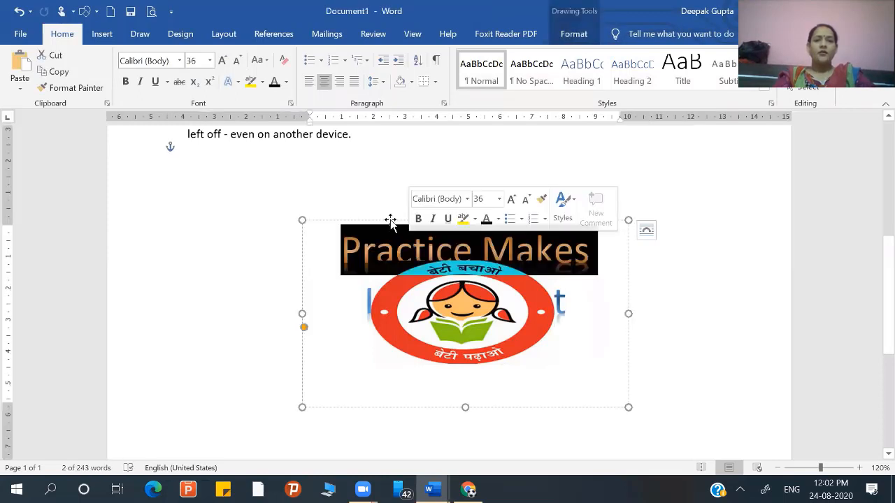
pyautogui.click(407, 216)
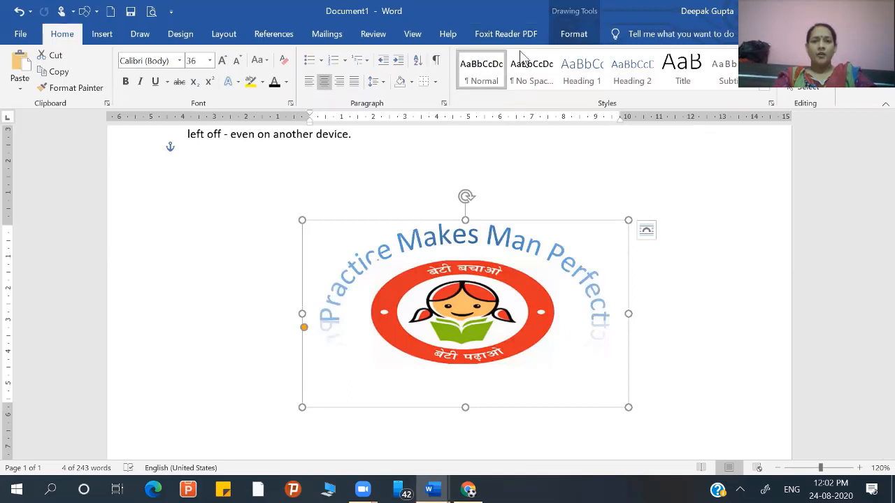
pyautogui.click(571, 35)
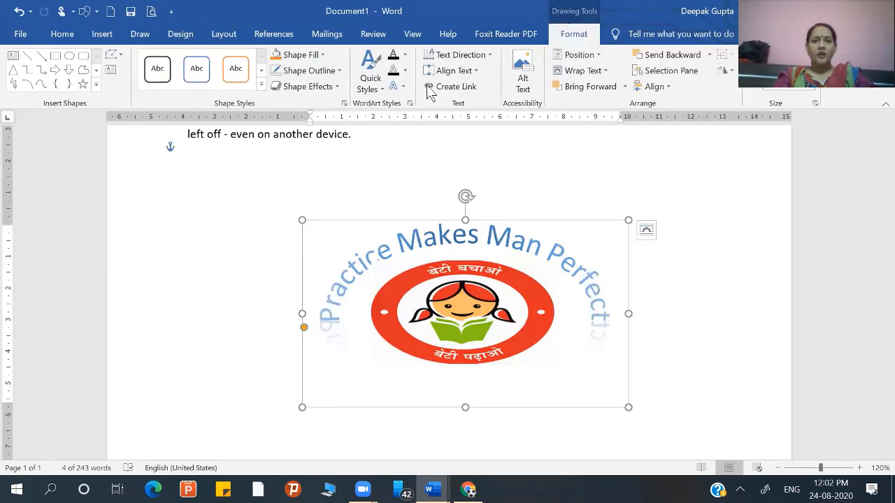
pyautogui.click(399, 89)
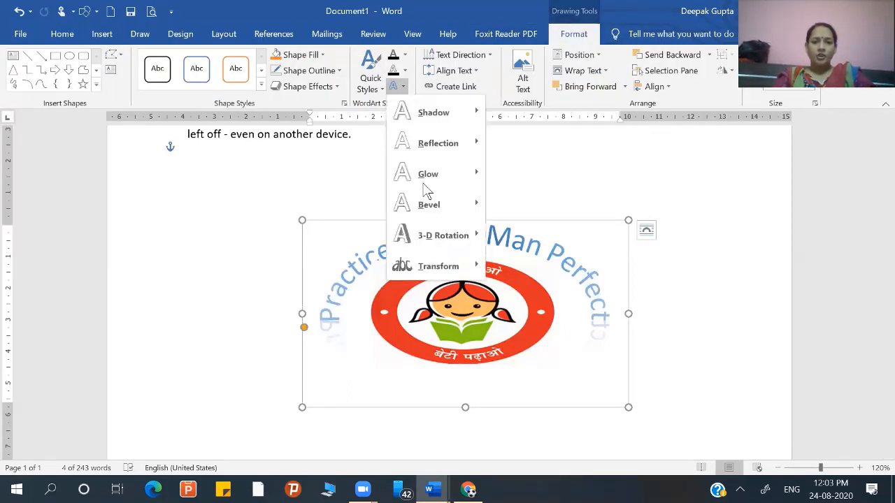
pyautogui.moveTo(455, 260)
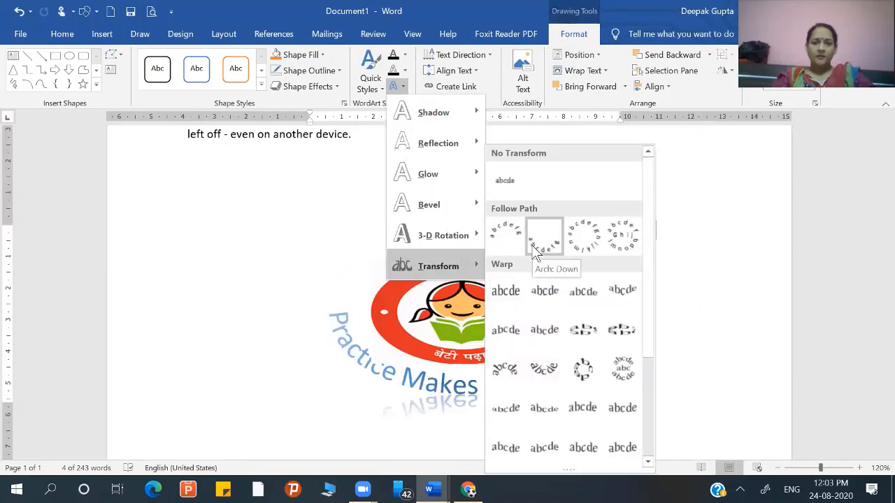
pyautogui.click(533, 250)
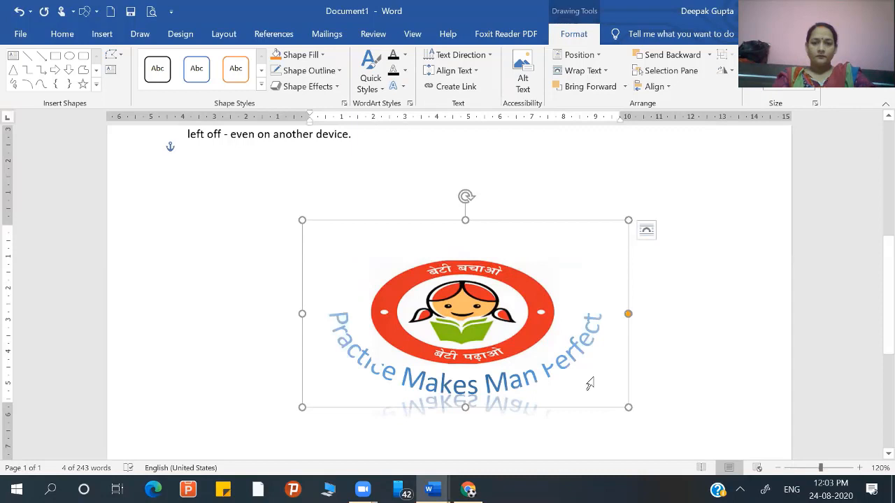
pyautogui.click(701, 350)
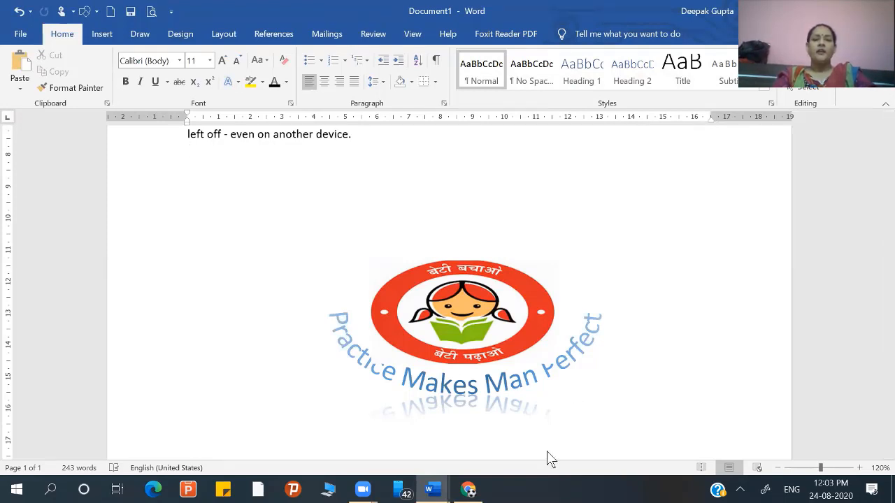
# - Switch to Basic of Microsoft Word 2013.docx and review the sections on text wrapping, adding borders and adding alternative text
pyautogui.moveTo(468, 490)
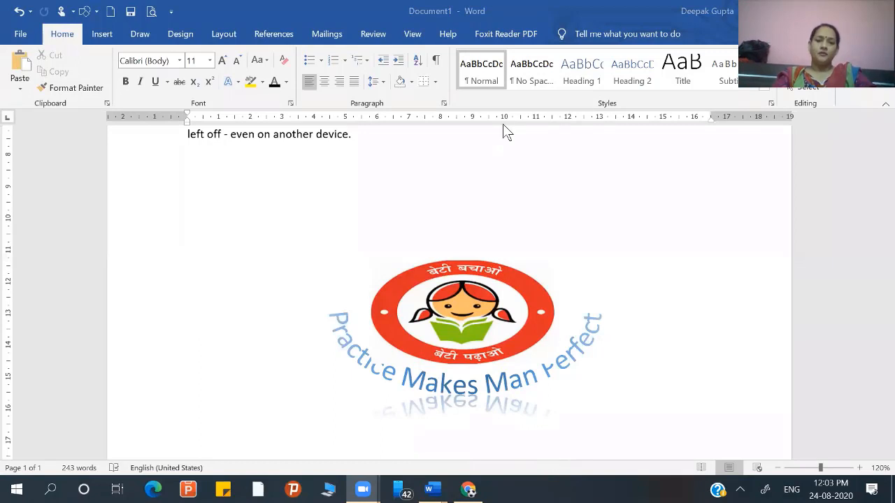
pyautogui.click(635, 254)
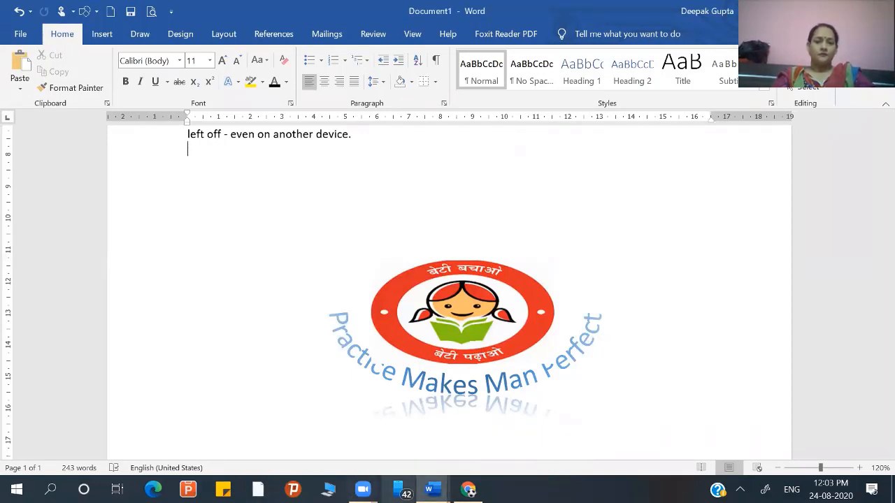
pyautogui.moveTo(362, 489)
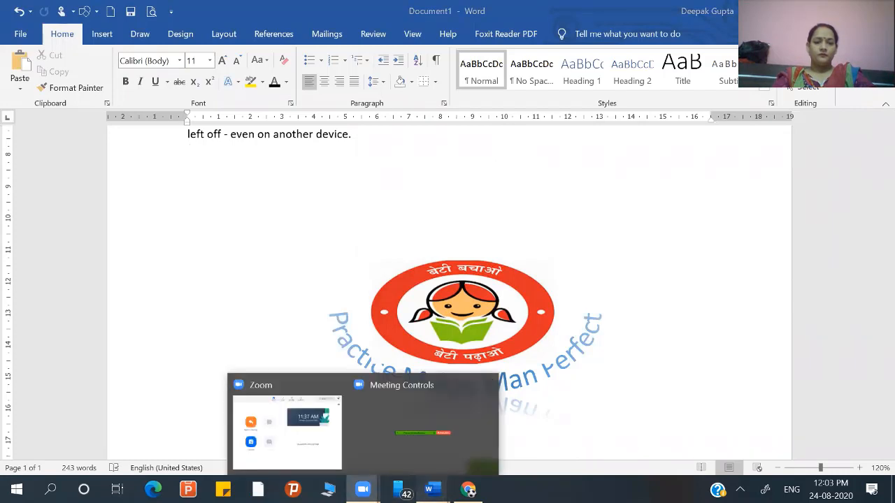
pyautogui.moveTo(433, 489)
pyautogui.click(391, 434)
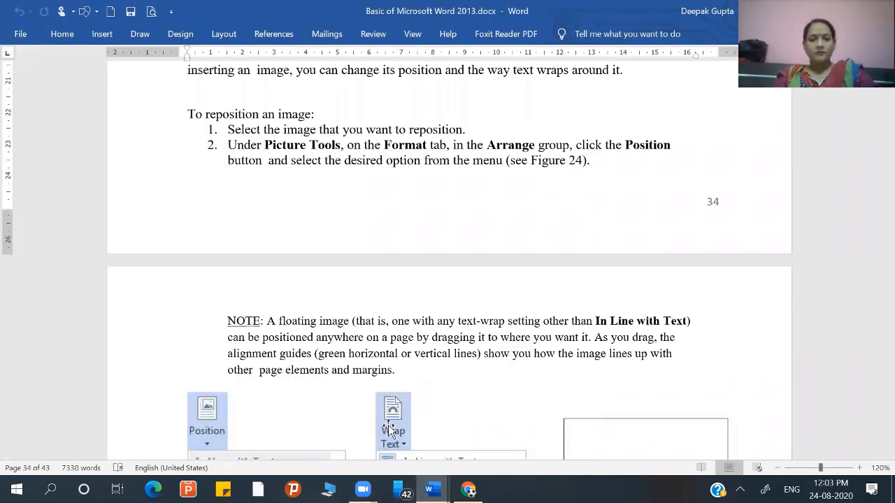
pyautogui.scroll(-4, 389, 428)
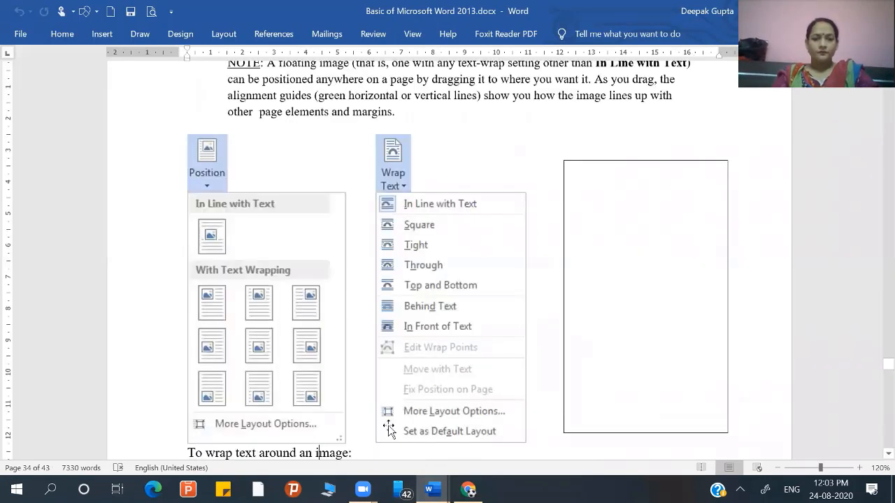
pyautogui.scroll(-1, 389, 432)
pyautogui.scroll(-5, 389, 428)
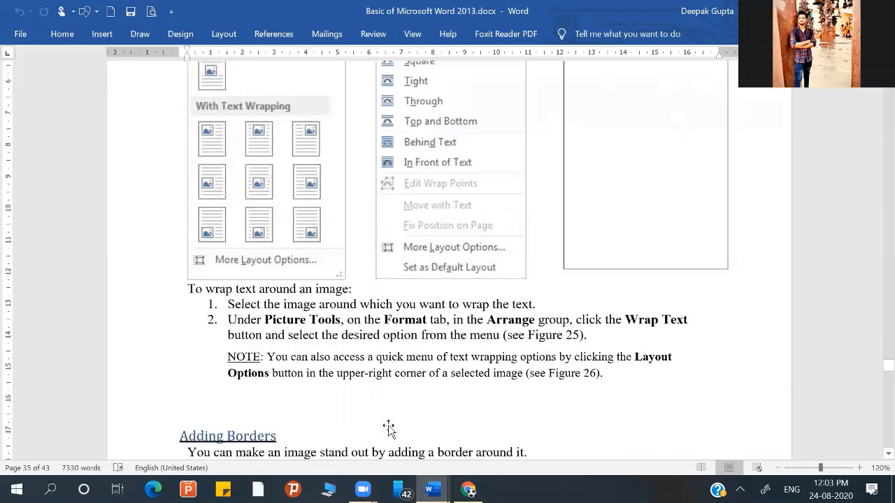
pyautogui.scroll(-2, 389, 427)
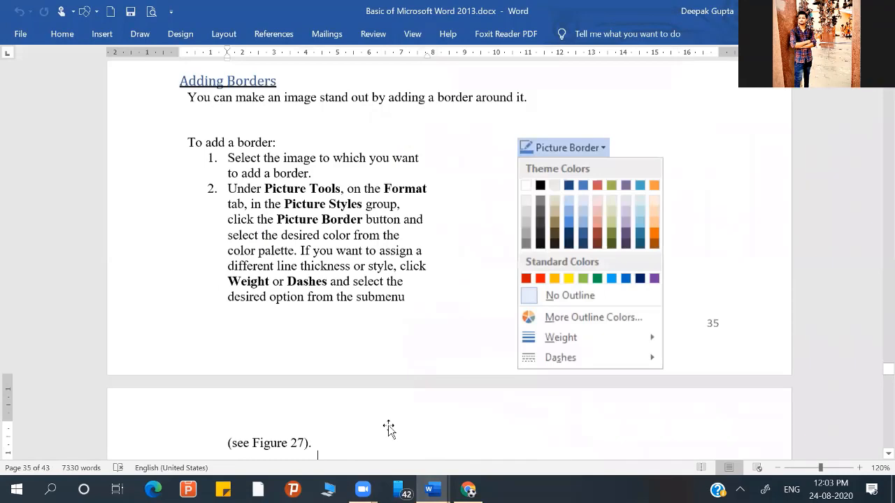
pyautogui.scroll(-4, 390, 429)
pyautogui.scroll(-2, 389, 428)
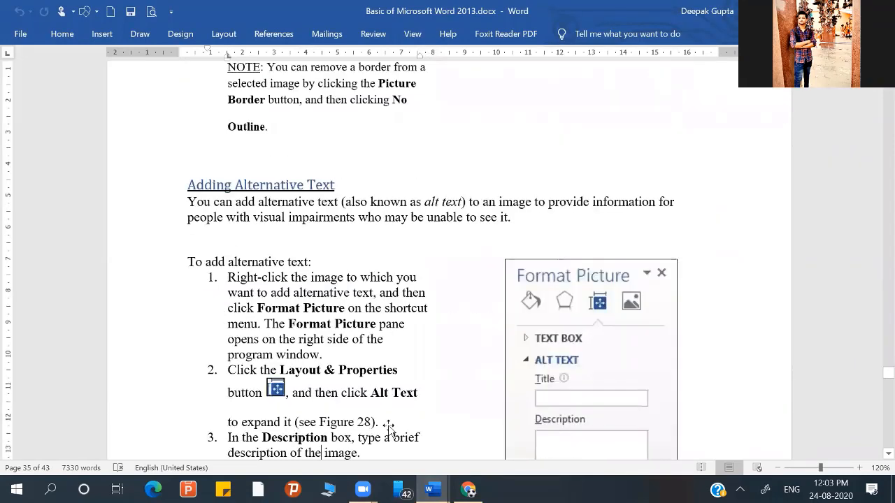
pyautogui.scroll(-1, 389, 428)
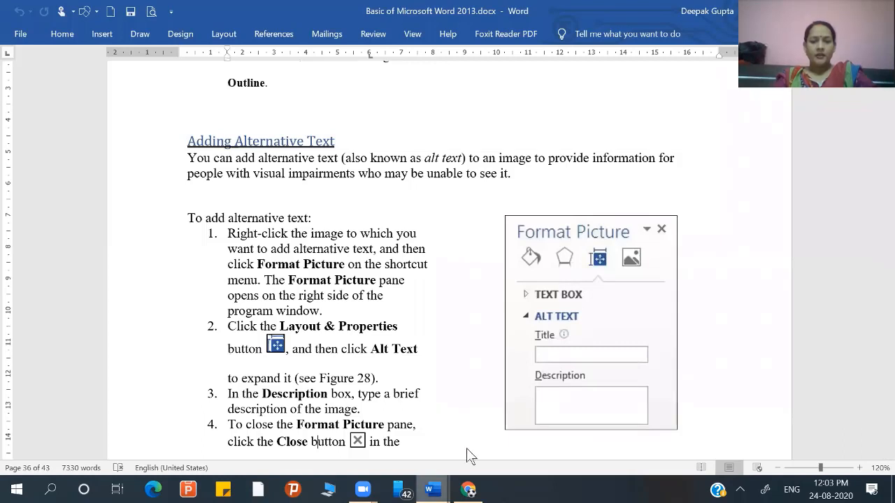
# - Return to Document1, open the logo's alt text for editing and enter "tara" as the description
pyautogui.click(433, 490)
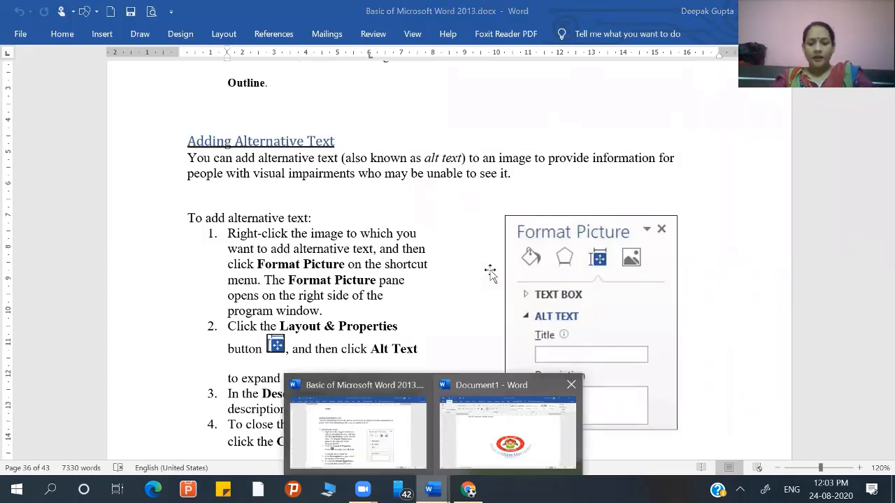
pyautogui.click(500, 432)
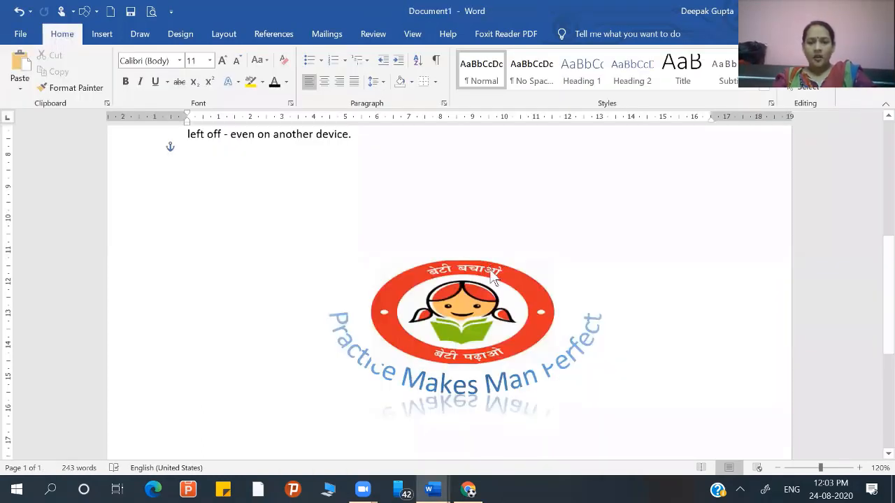
pyautogui.rightClick(493, 278)
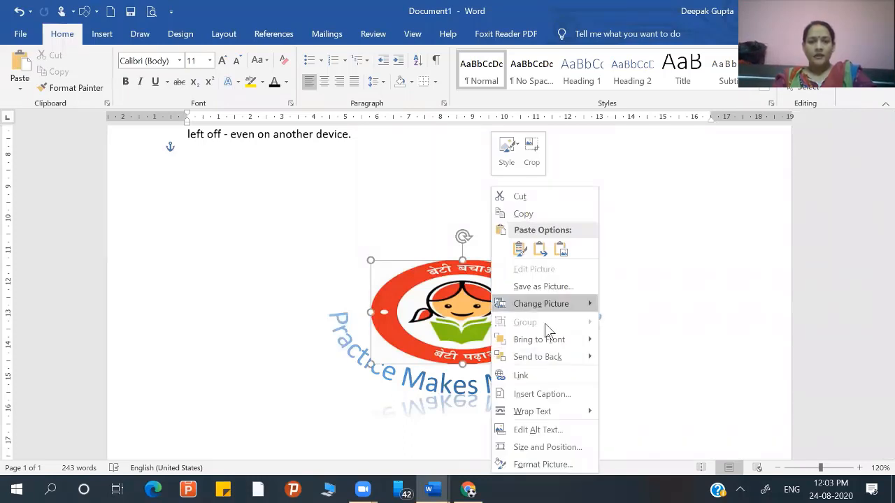
pyautogui.moveTo(545, 323)
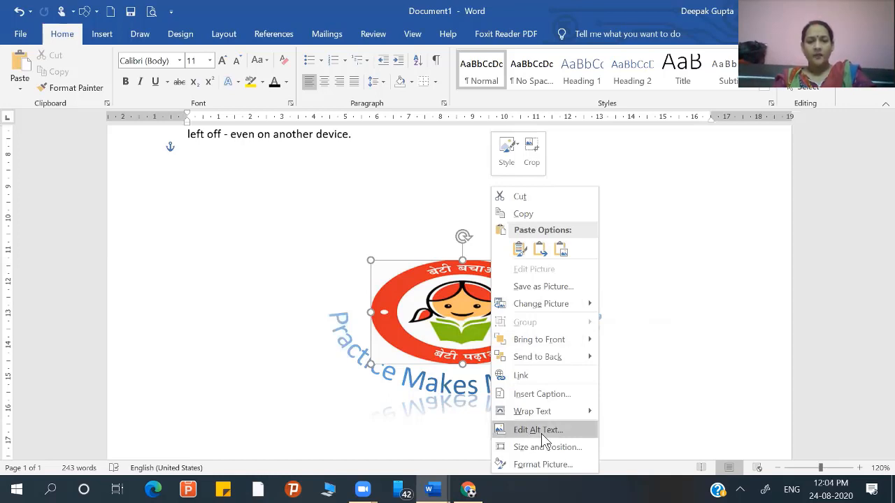
pyautogui.click(538, 430)
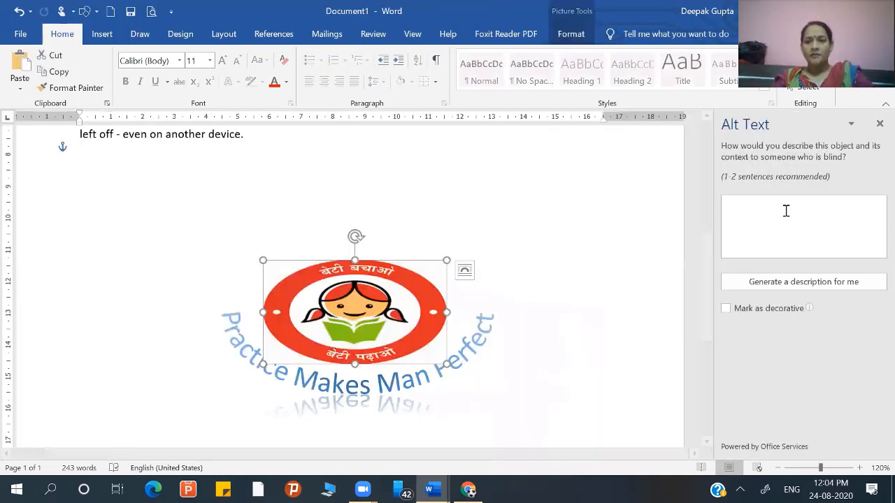
pyautogui.click(786, 211)
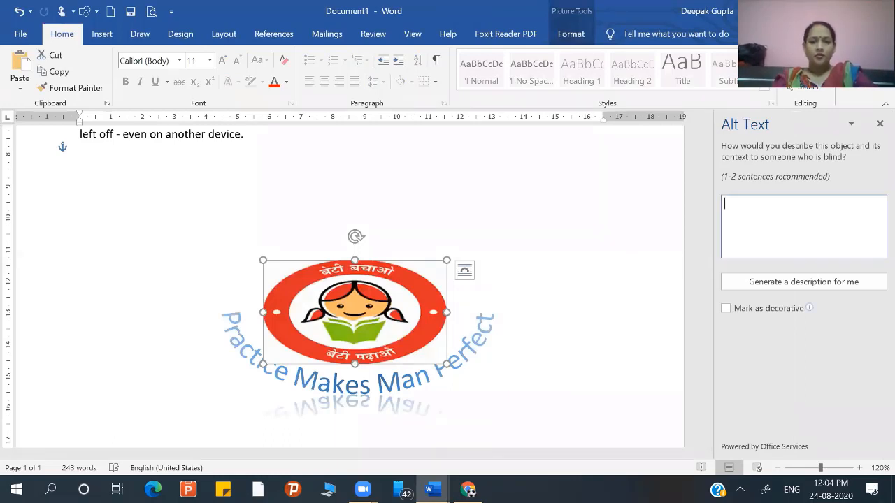
pyautogui.write('tara')
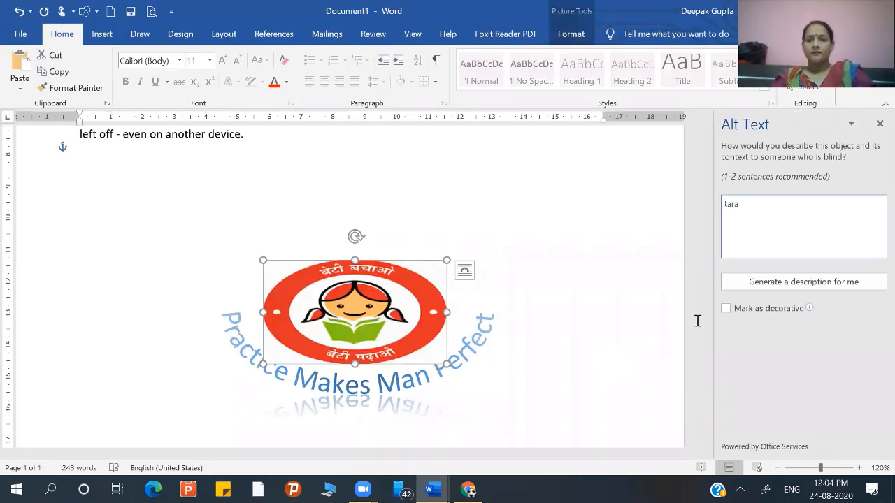
# - Generate an automatic alt text description for the logo and mark the picture as decorative
pyautogui.click(787, 283)
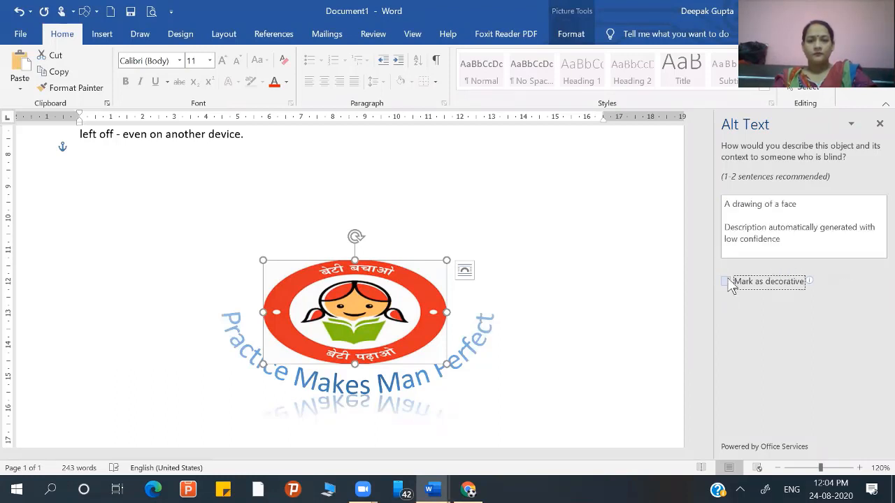
pyautogui.click(727, 282)
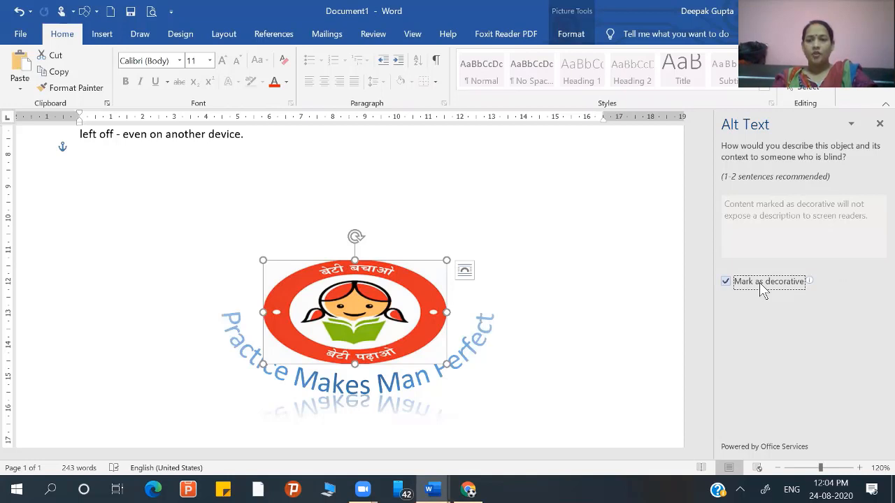
# - Make the Alt Text pane narrower and close it
pyautogui.click(851, 124)
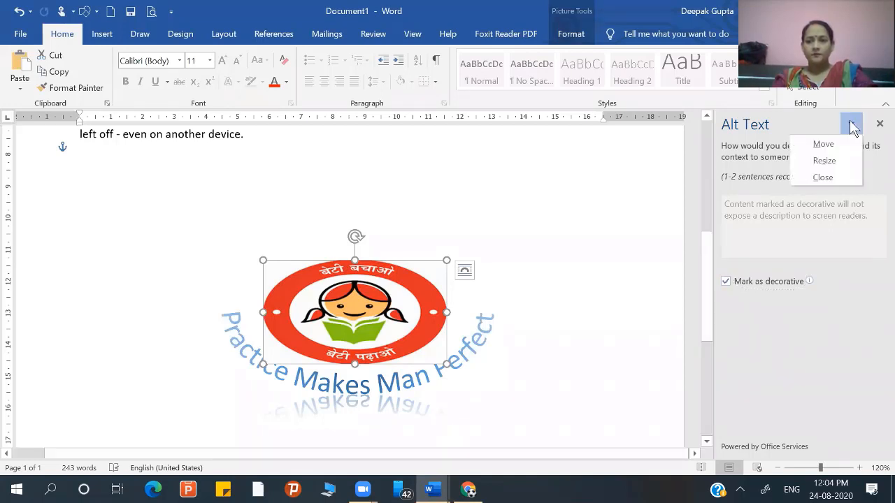
pyautogui.click(827, 163)
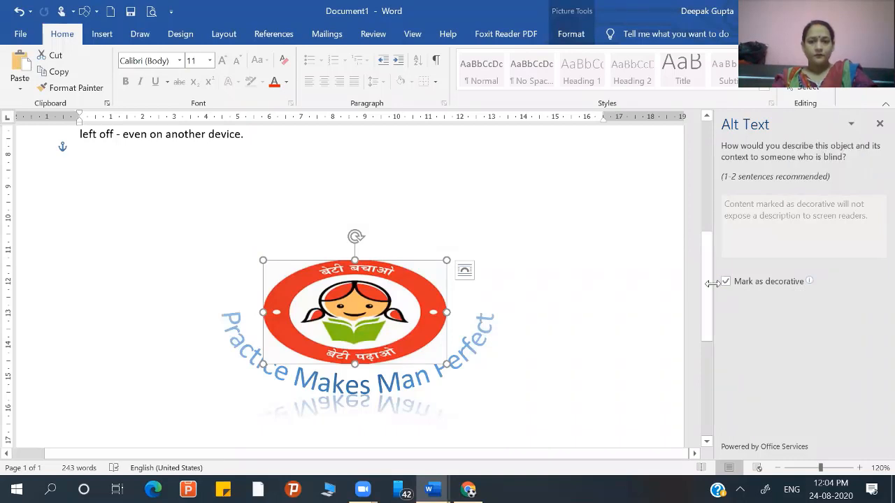
pyautogui.click(767, 285)
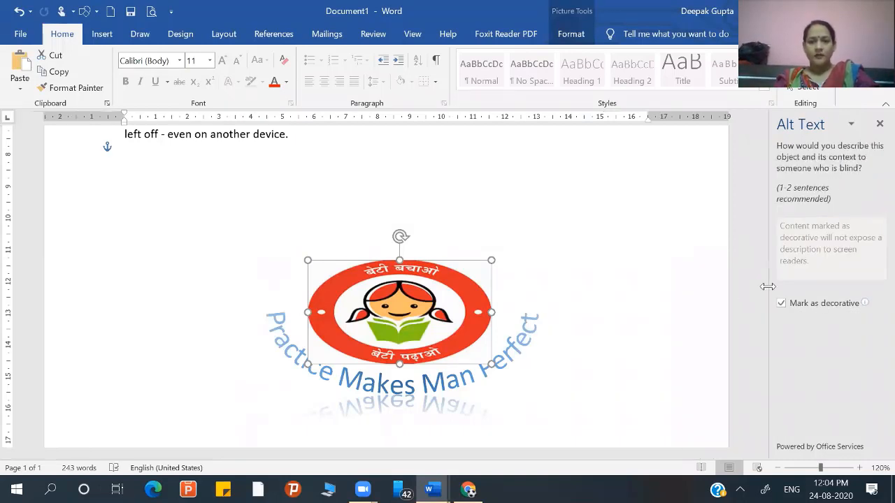
pyautogui.click(851, 125)
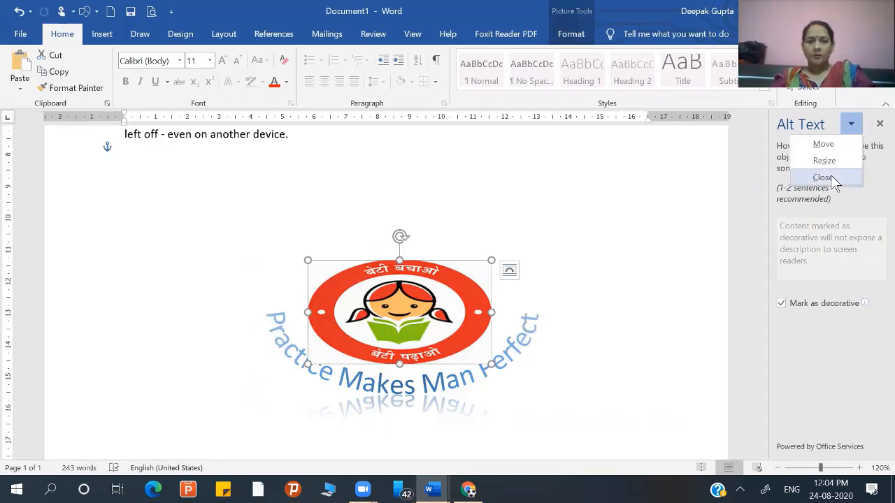
pyautogui.press('Return')
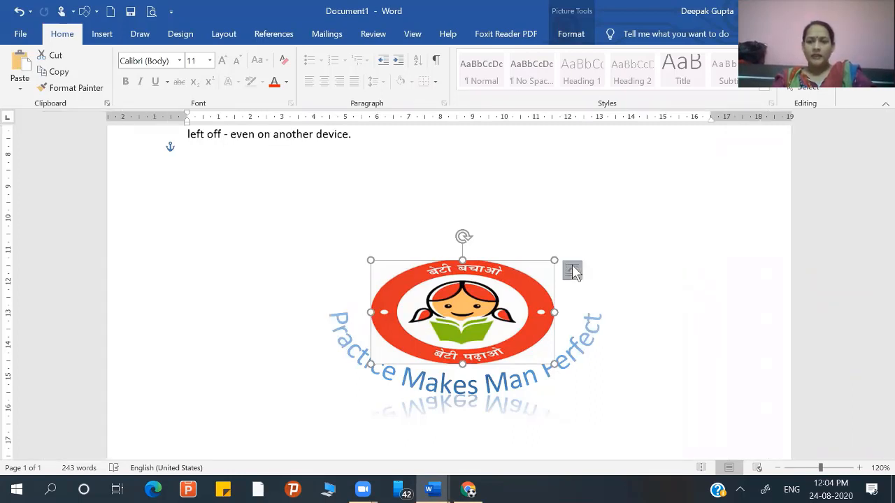
# - Examine the logo's layout options and its available picture commands, including Edit Alt Text, and dismiss them without choosing any
pyautogui.click(572, 272)
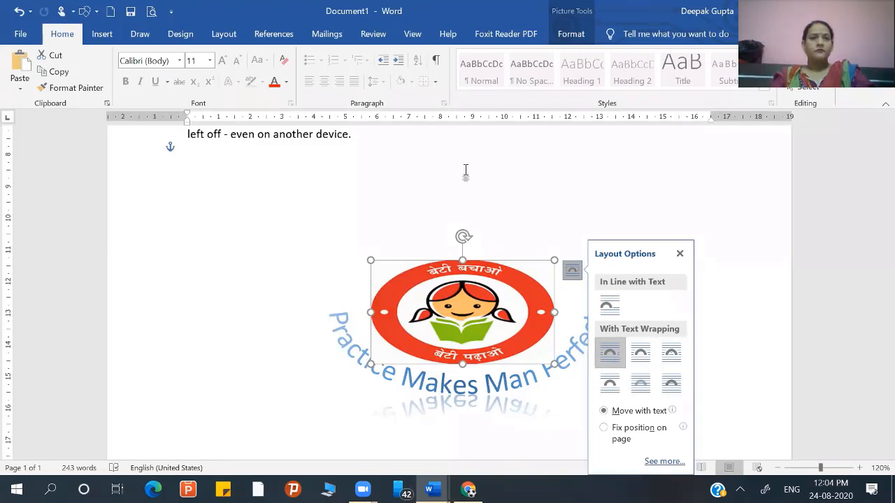
pyautogui.click(307, 436)
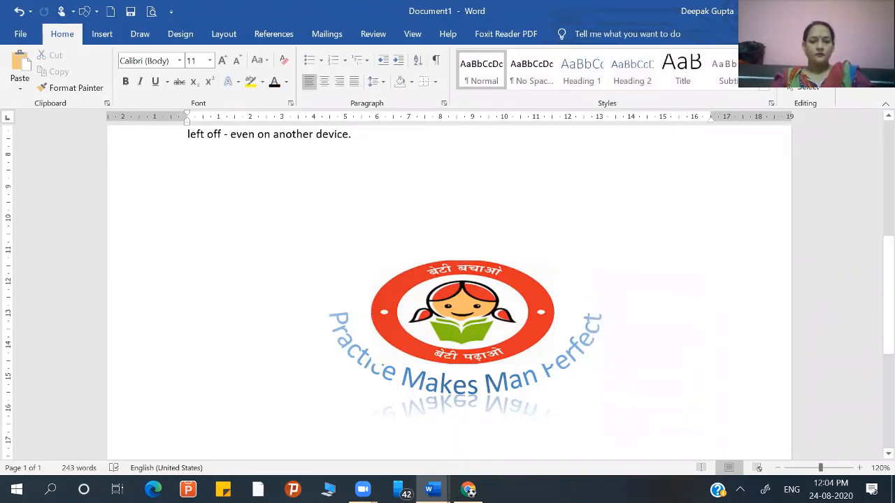
pyautogui.click(392, 450)
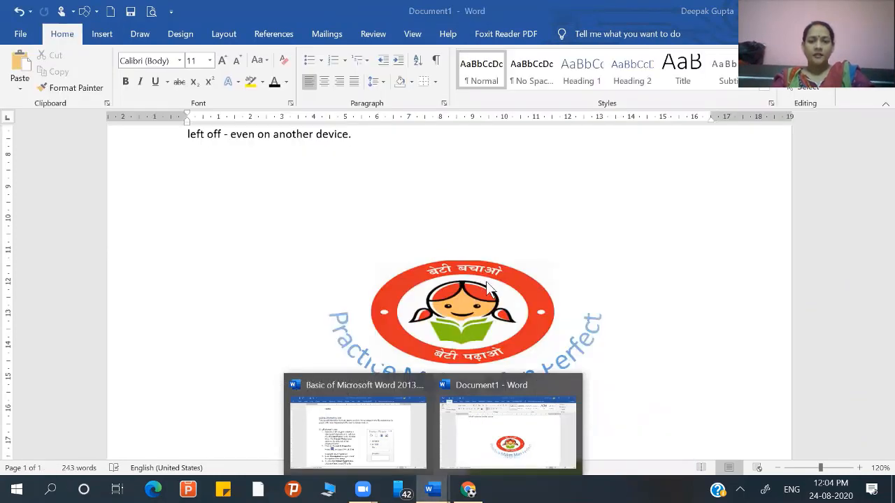
pyautogui.rightClick(486, 282)
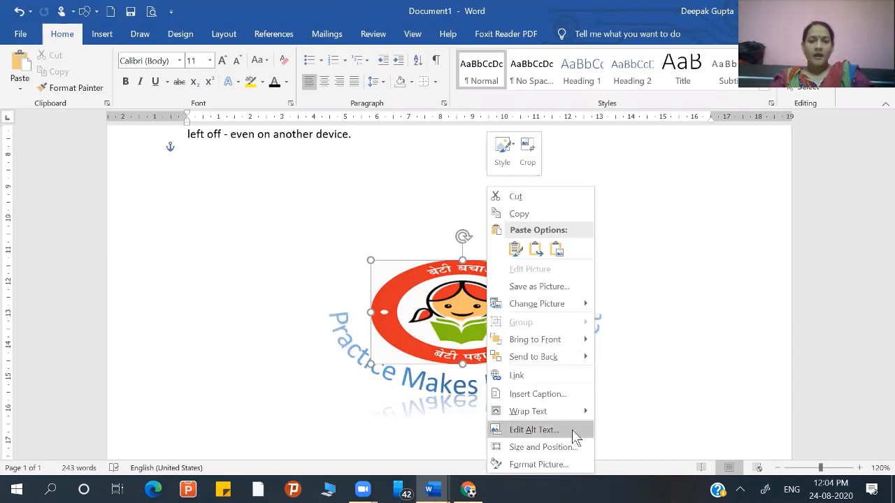
pyautogui.press('Up')
pyautogui.press('Up')
pyautogui.press('Up')
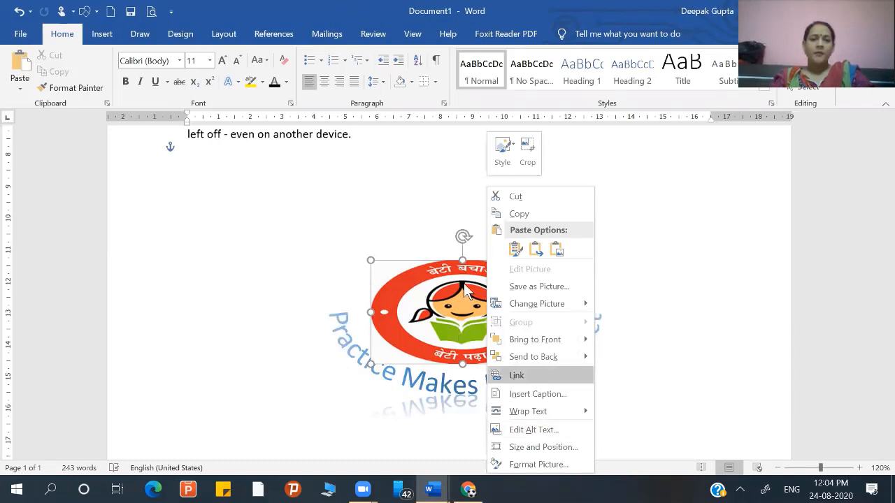
pyautogui.press('Up')
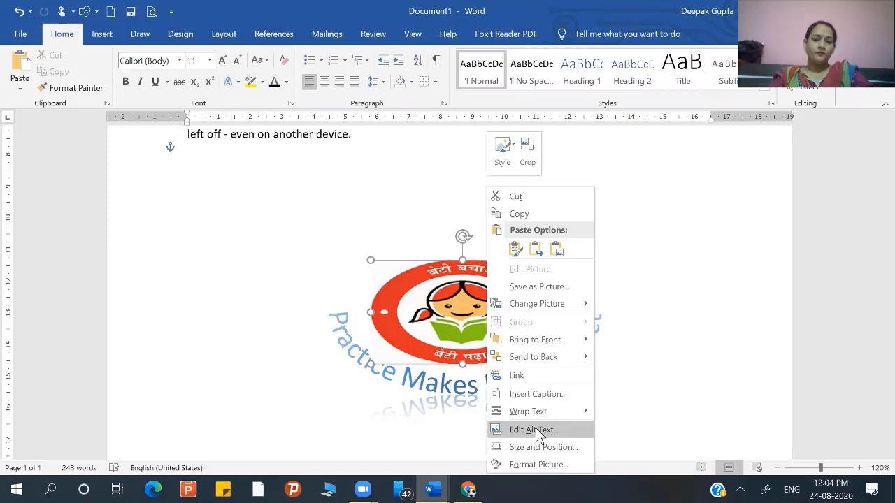
pyautogui.press('Escape')
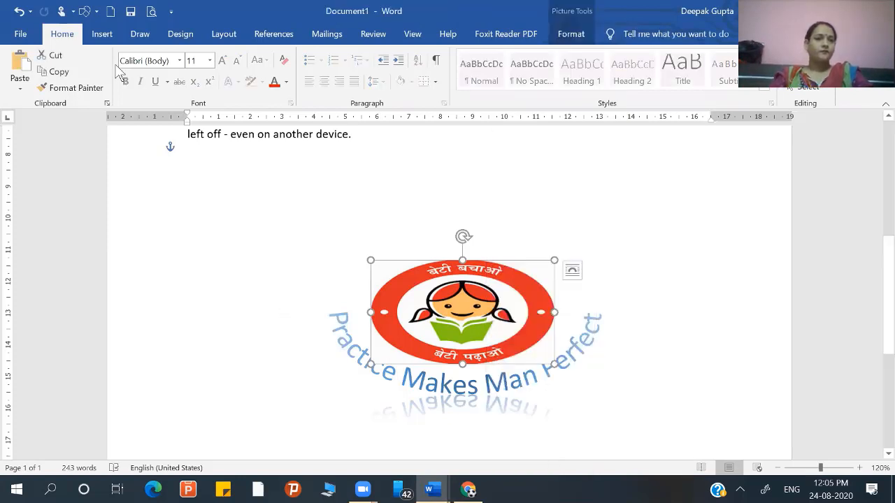
# - Display the insert commands and place the cursor on the empty line below the last paragraph, deselecting the logo
pyautogui.click(113, 38)
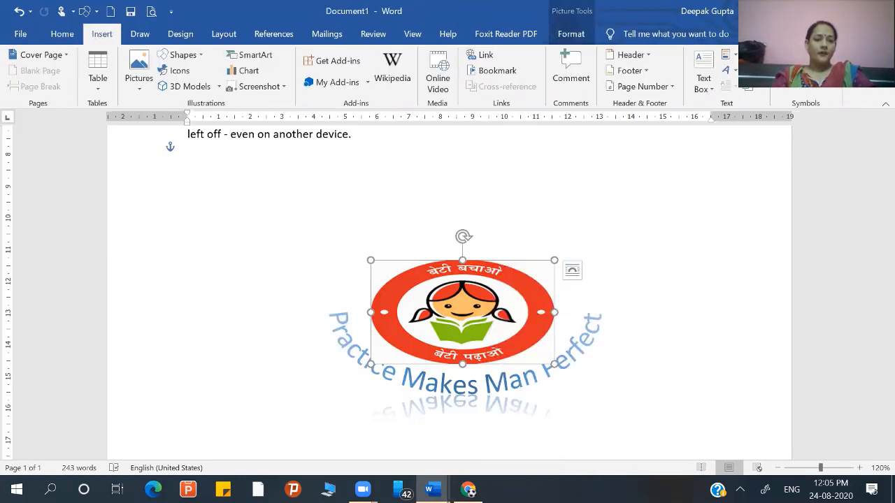
pyautogui.click(657, 188)
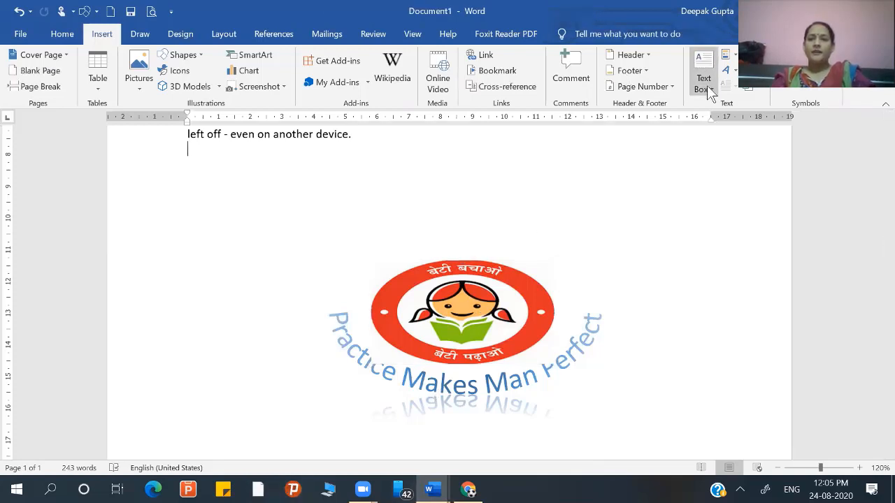
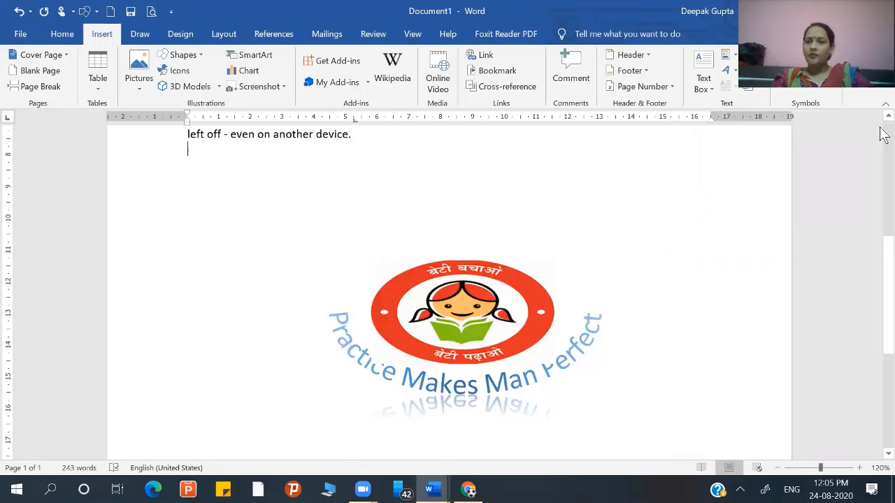
# - Move the burger graphic into the middle of the text beside the second and third paragraphs, and place the cursor in the first paragraph's opening word
pyautogui.scroll(7, 882, 134)
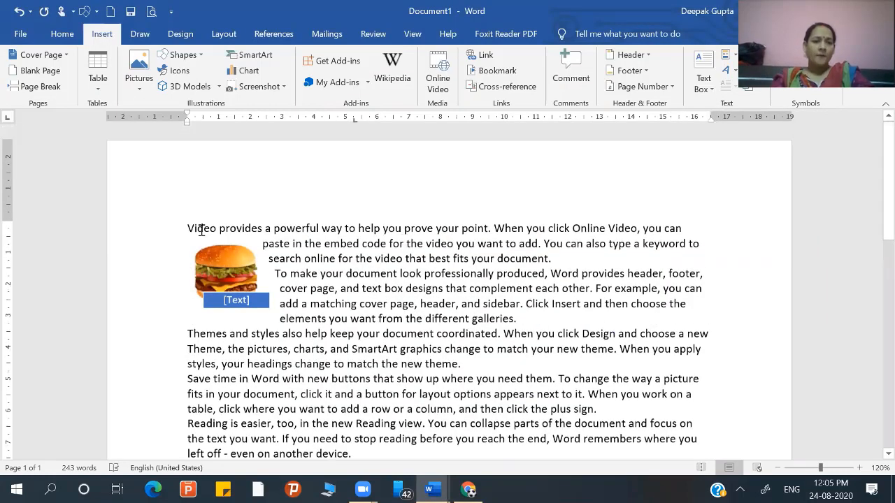
pyautogui.moveTo(216, 278); pyautogui.dragTo(372, 303)
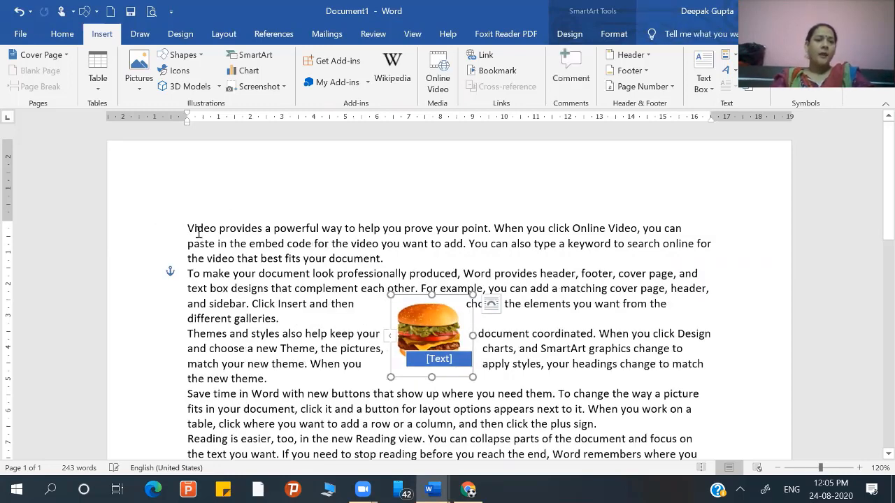
pyautogui.click(199, 232)
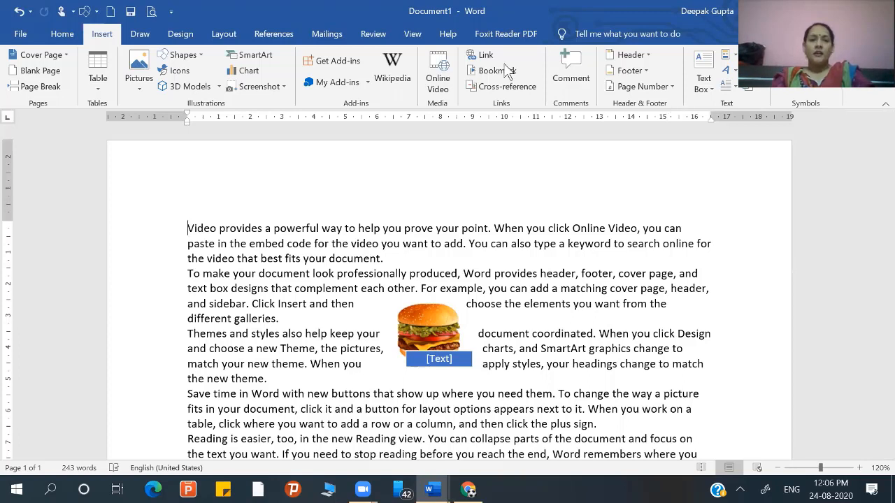
# - Apply a Dropped drop cap to the first letter of the first paragraph
pyautogui.click(734, 89)
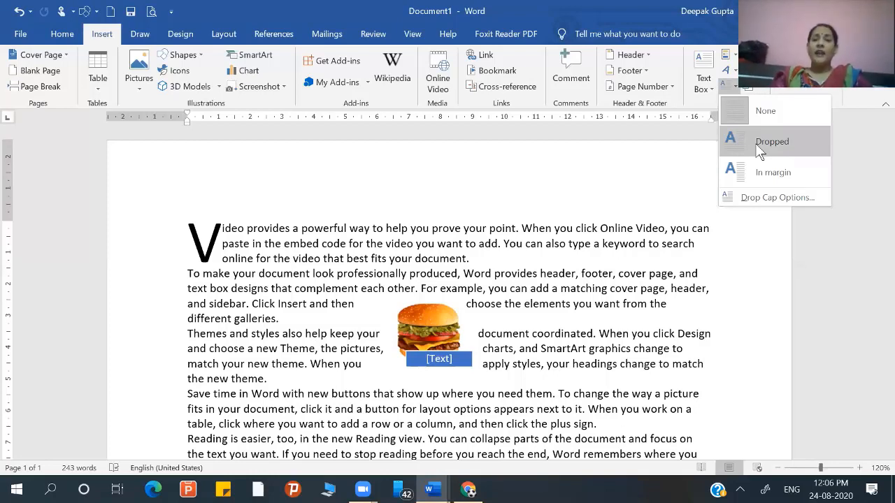
pyautogui.click(636, 138)
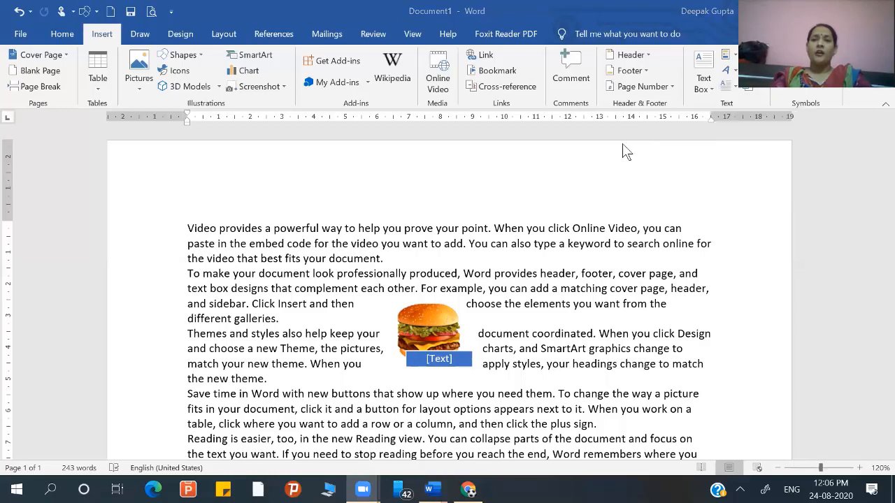
pyautogui.click(734, 88)
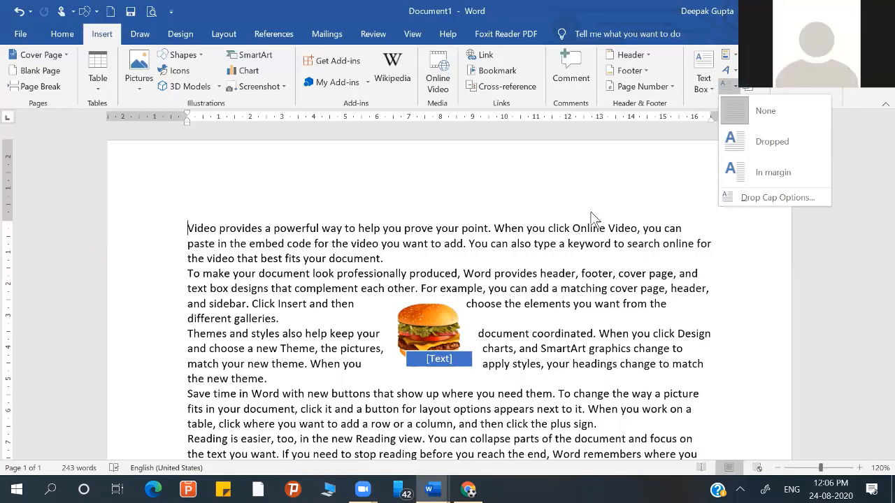
pyautogui.click(736, 139)
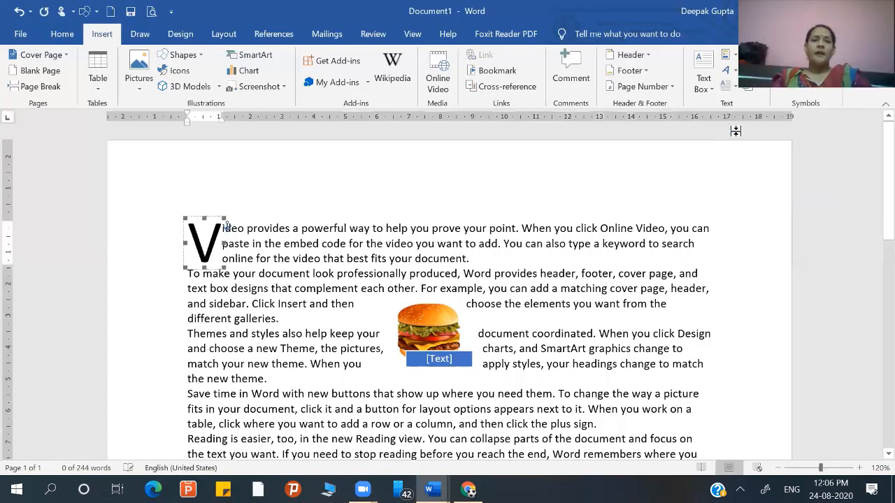
# - Change the drop cap's position to In margin and set its lines to drop to 6
pyautogui.click(729, 83)
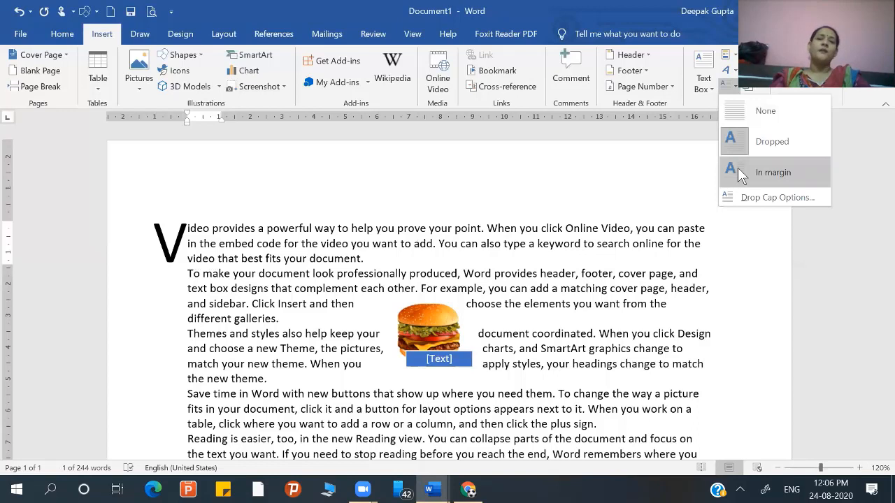
pyautogui.click(738, 172)
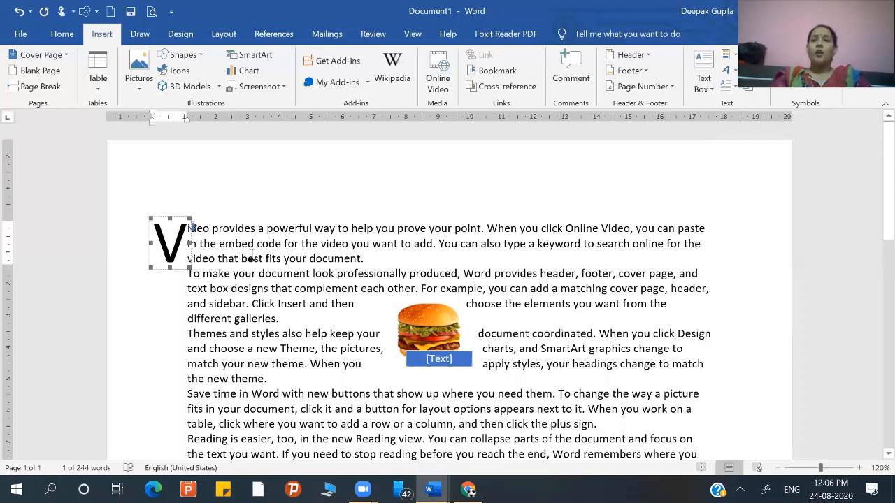
pyautogui.click(732, 86)
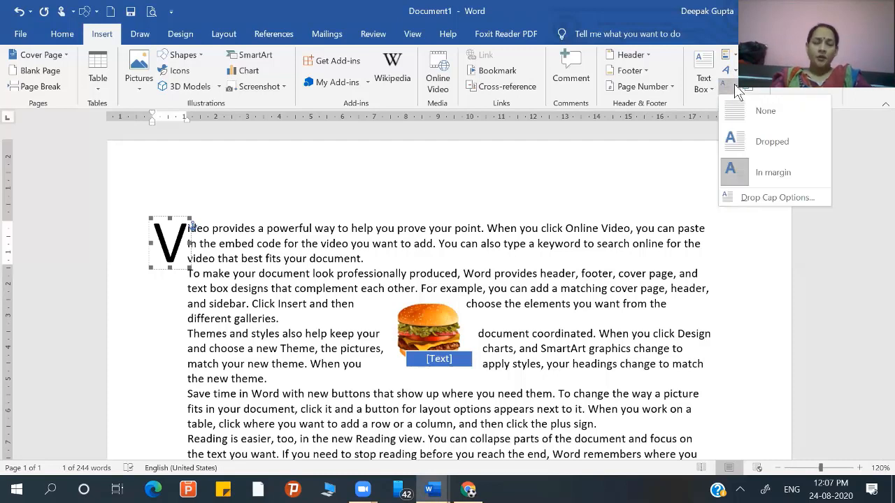
pyautogui.click(750, 198)
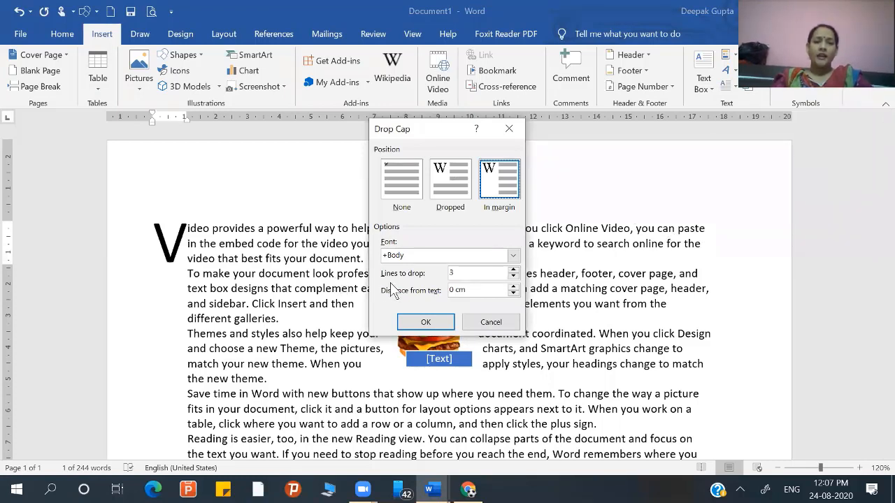
pyautogui.click(513, 270)
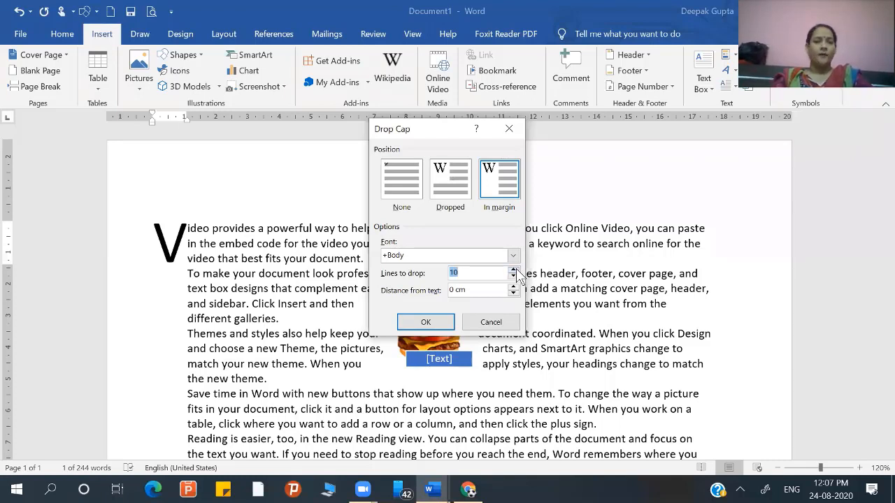
pyautogui.click(514, 277)
pyautogui.click(514, 277)
pyautogui.click(514, 277)
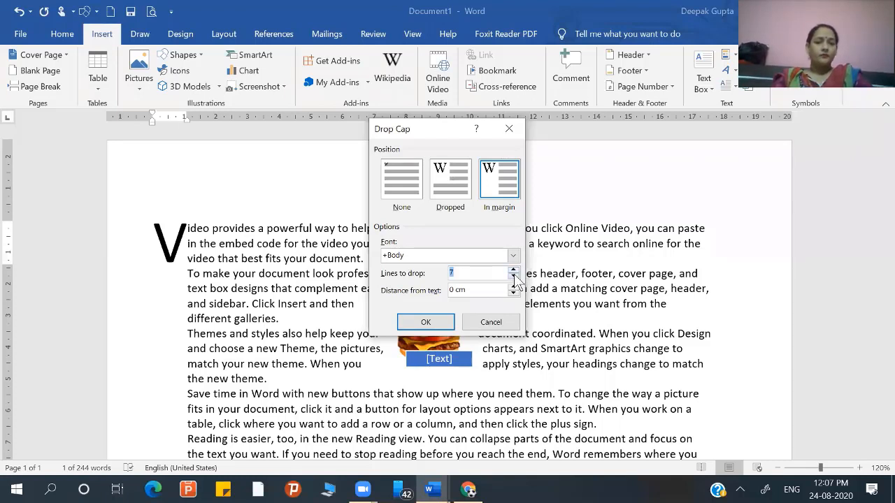
pyautogui.click(451, 323)
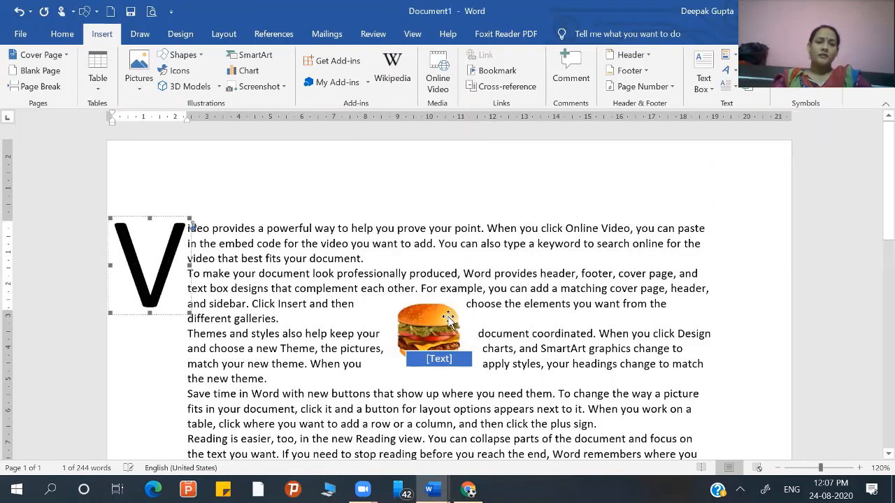
# - Switch the enlarged drop cap to the Dropped position and deselect it
pyautogui.click(736, 89)
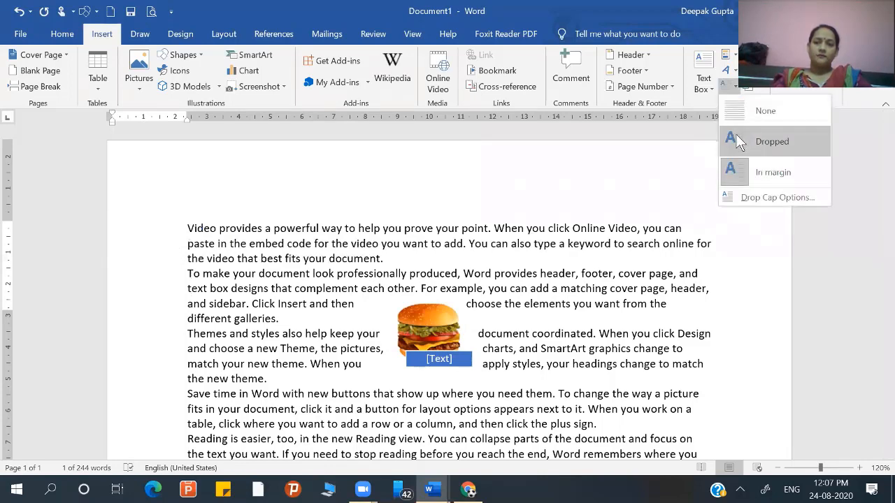
pyautogui.click(735, 134)
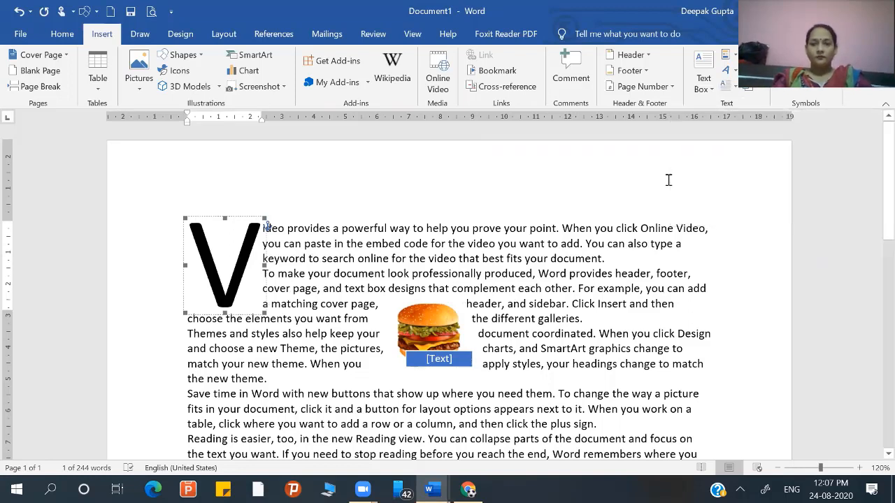
pyautogui.click(701, 165)
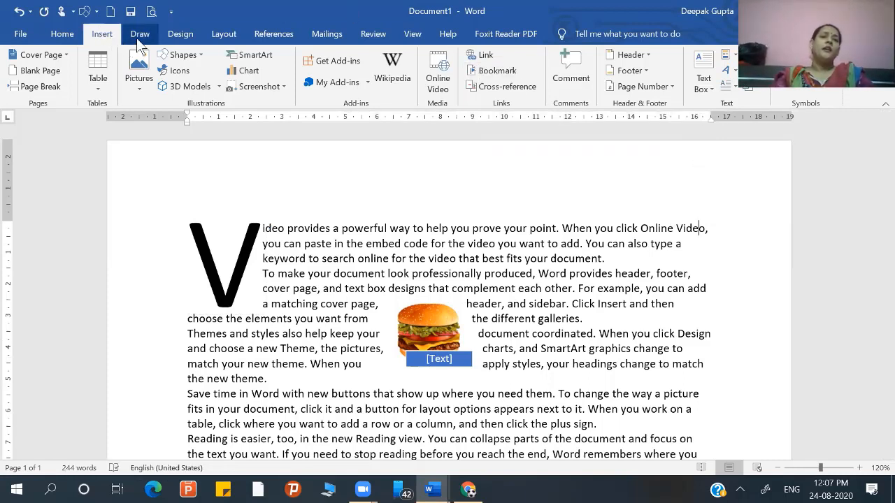
# - Insert the built-in Whisp Sidebar text box and return the cursor to the body text
pyautogui.click(183, 55)
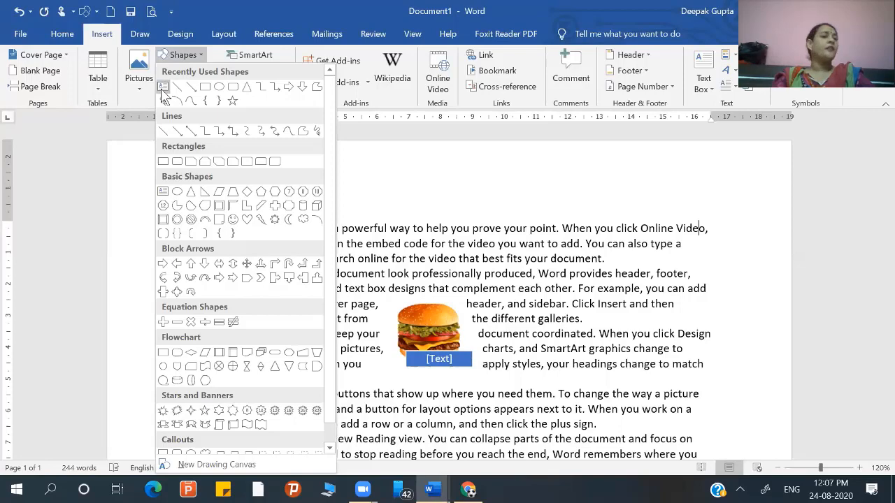
pyautogui.click(708, 90)
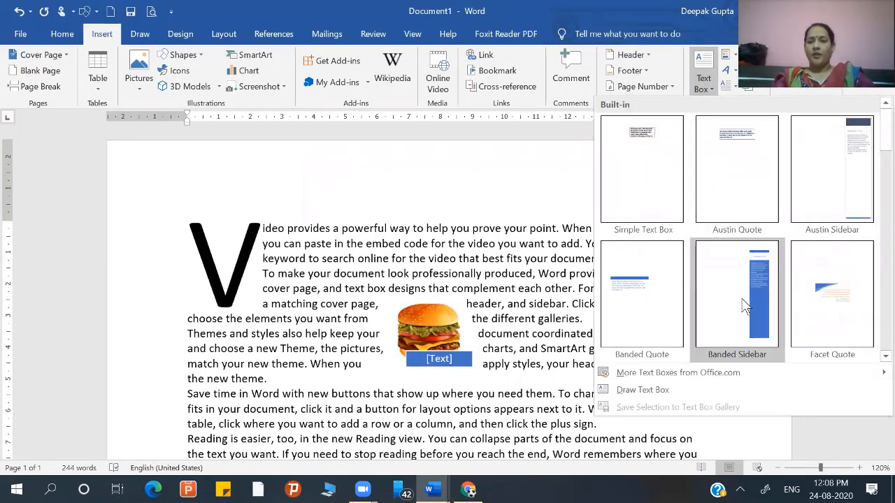
pyautogui.click(884, 357)
pyautogui.click(884, 358)
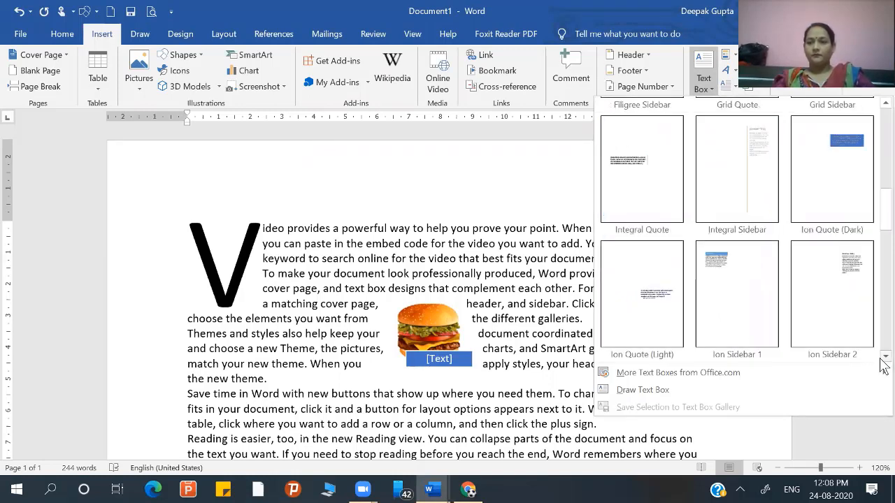
pyautogui.click(884, 357)
pyautogui.click(885, 357)
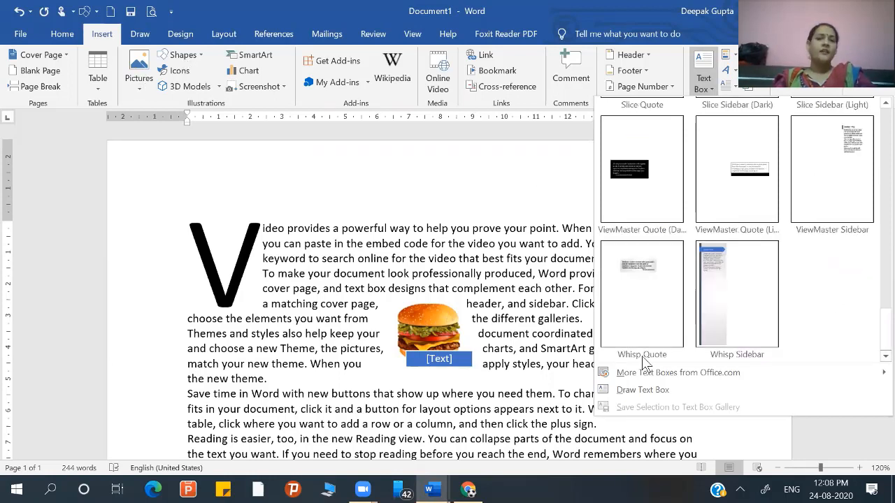
pyautogui.click(716, 321)
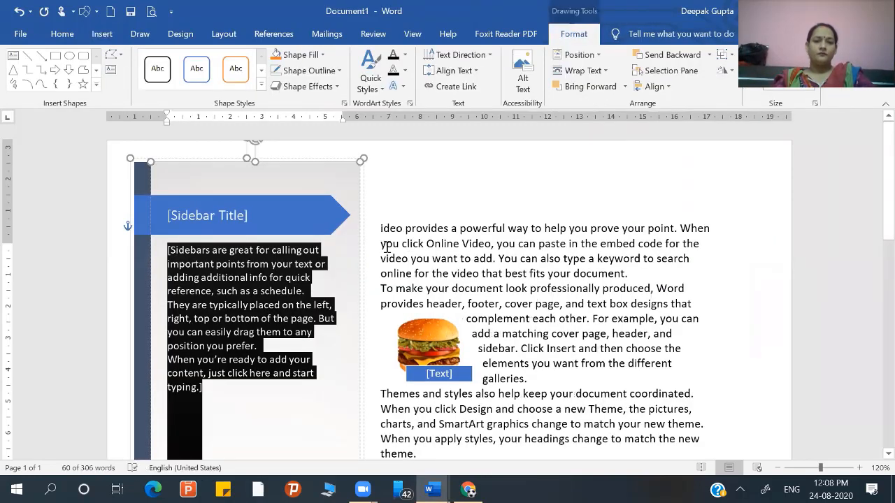
pyautogui.click(386, 247)
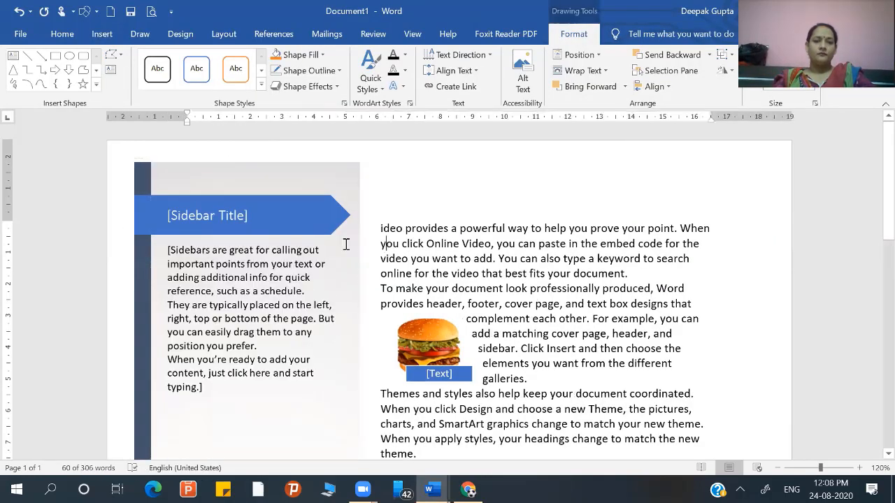
# - Examine how the sidebar fits alongside the text and emblem over the whole page, zoomed out to 40%
pyautogui.click(306, 369)
pyautogui.scroll(-5, 304, 362)
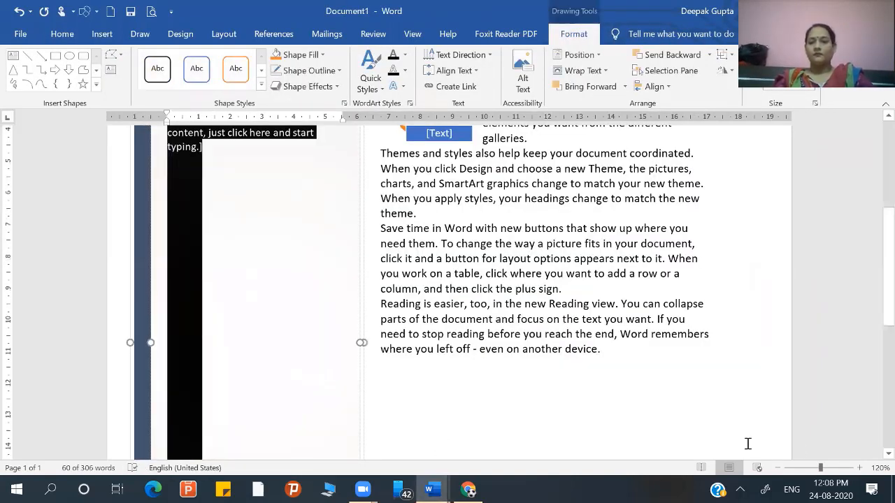
pyautogui.scroll(1, 881, 279)
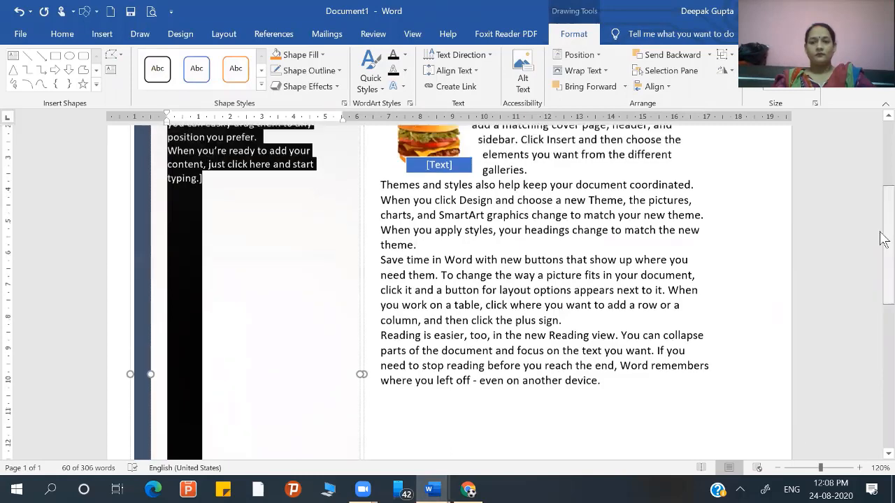
pyautogui.scroll(5, 881, 203)
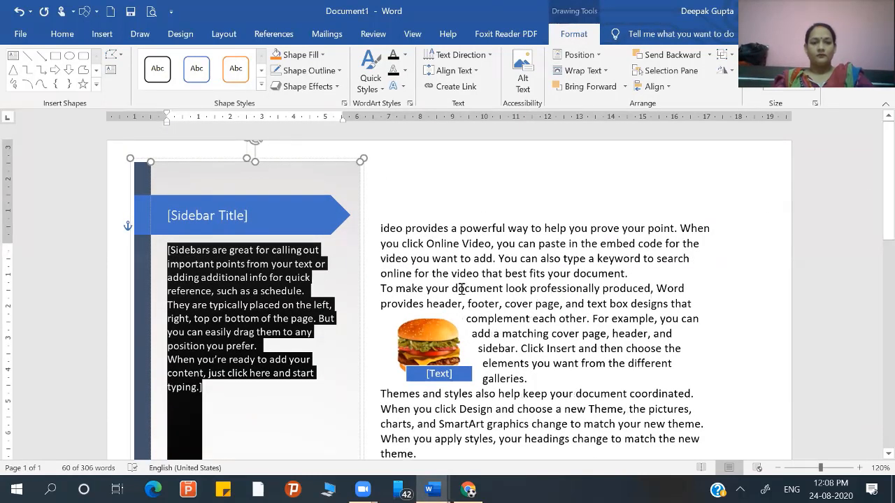
pyautogui.click(885, 454)
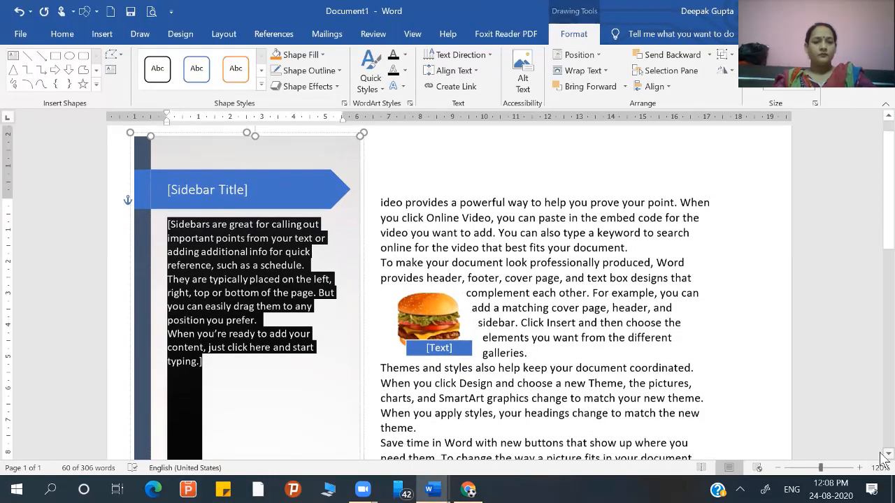
pyautogui.scroll(-5, 882, 458)
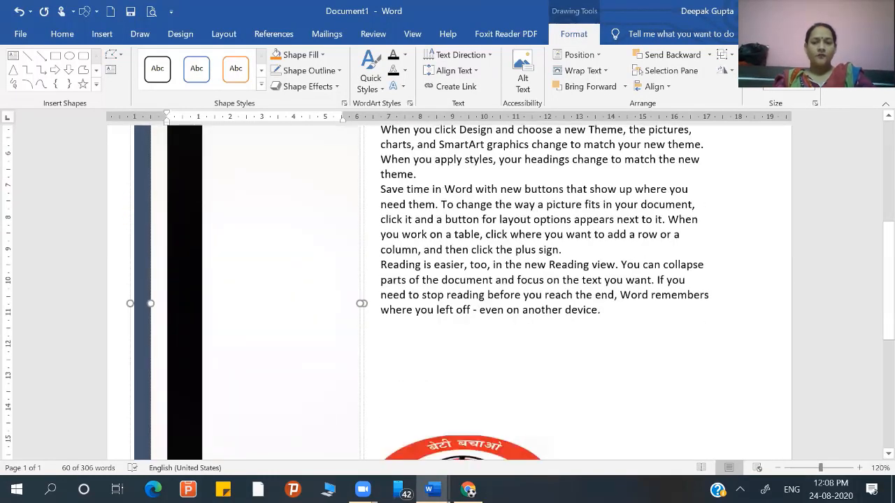
pyautogui.keyDown('ctrl'); pyautogui.scroll(-6, 447, 286); pyautogui.keyUp('ctrl')
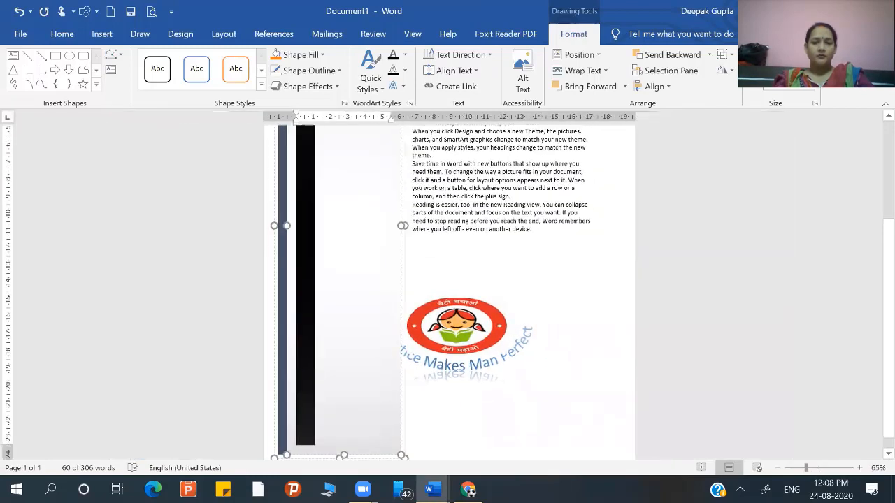
pyautogui.keyDown('ctrl'); pyautogui.scroll(-3, 448, 287); pyautogui.keyUp('ctrl')
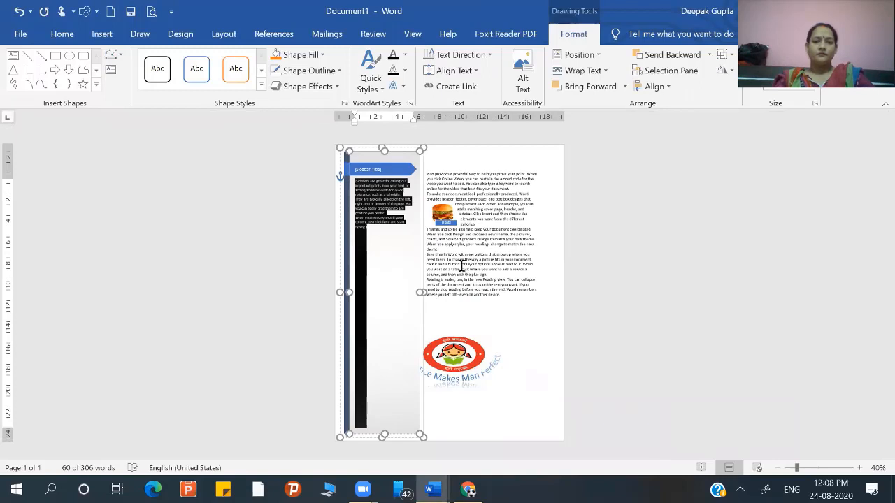
# - Add the missing letter "v" at the start of the first paragraph's opening word
pyautogui.click(425, 172)
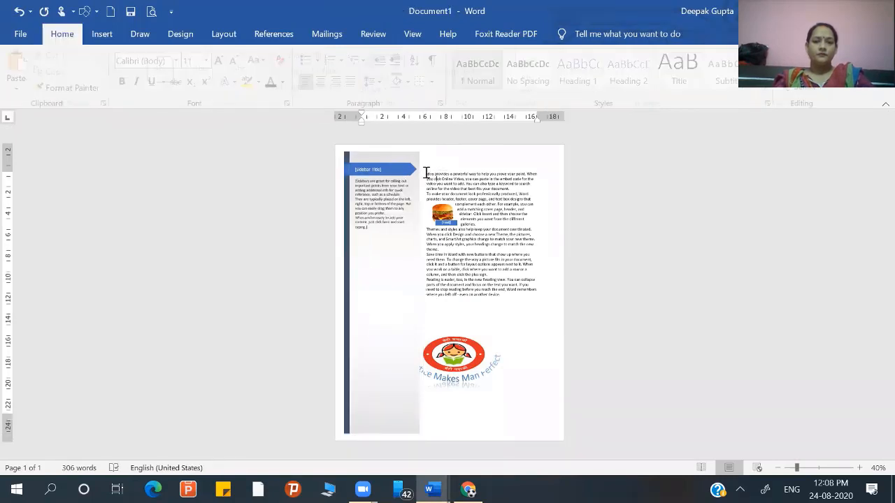
pyautogui.write('v')
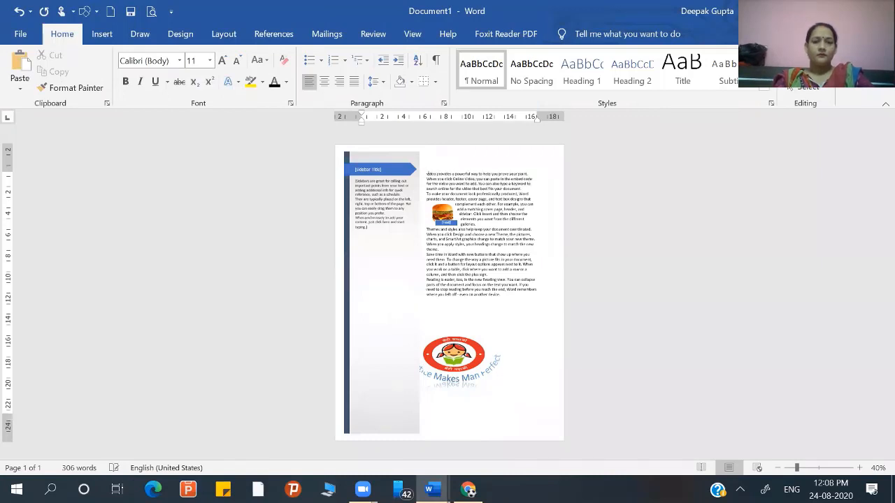
# - Fill the sidebar text box with the Opening Soon picture from the Pictures folder and undo that picture fill
pyautogui.click(377, 203)
pyautogui.hotkey('ctrl', 'a')
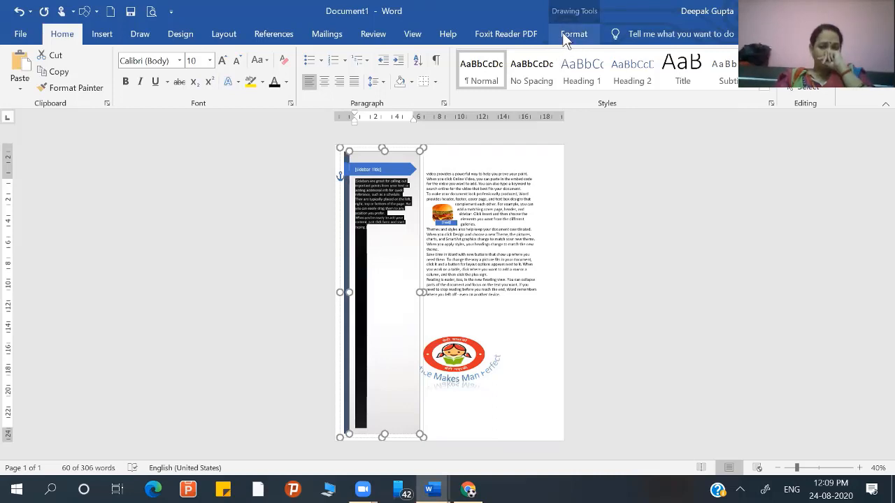
pyautogui.click(563, 33)
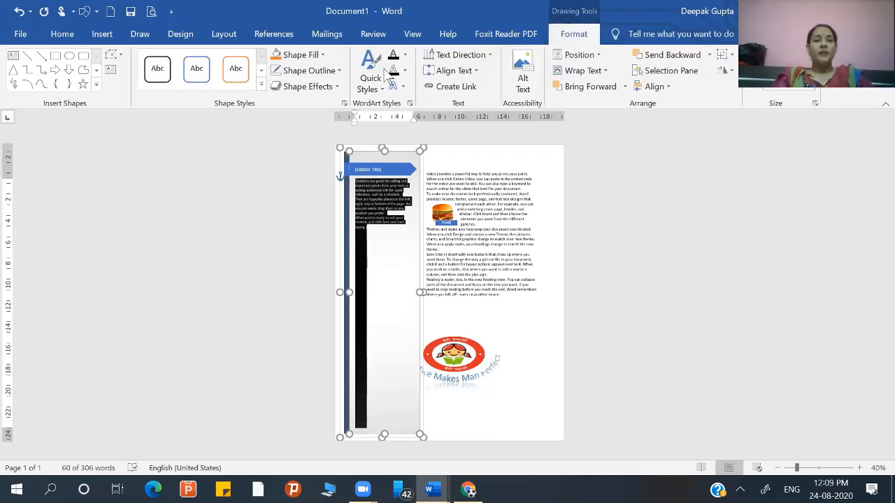
pyautogui.click(321, 56)
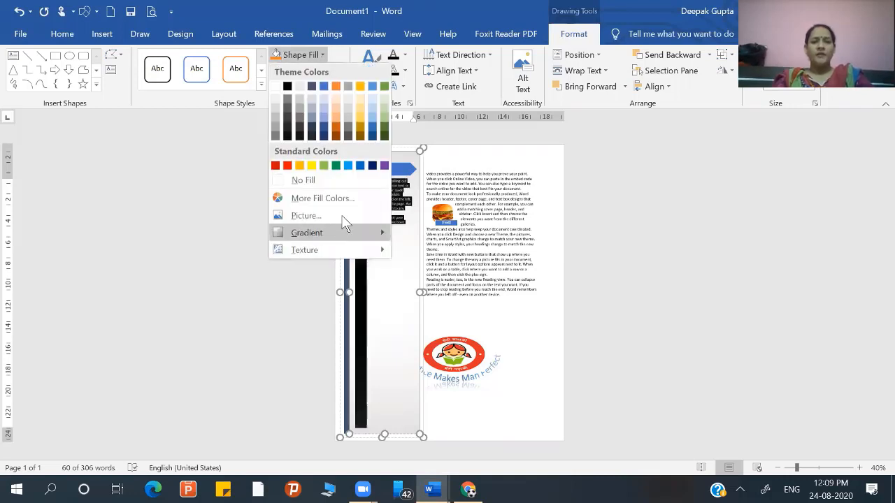
pyautogui.click(305, 216)
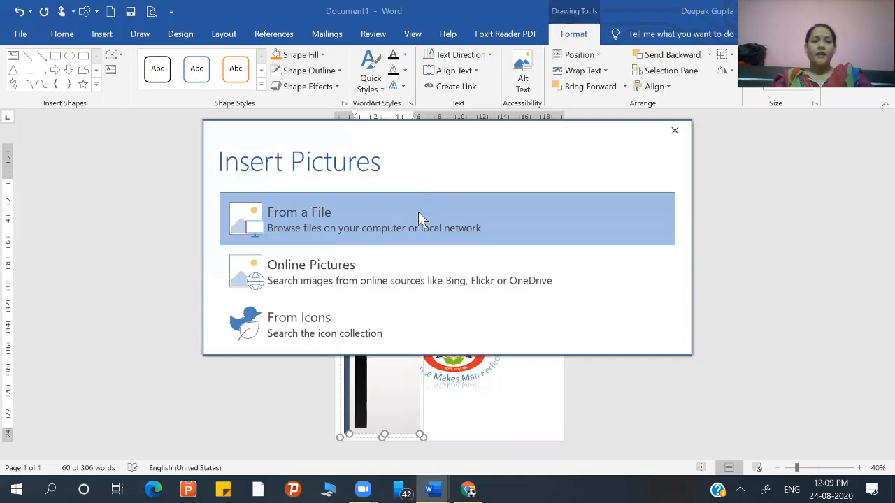
pyautogui.click(420, 218)
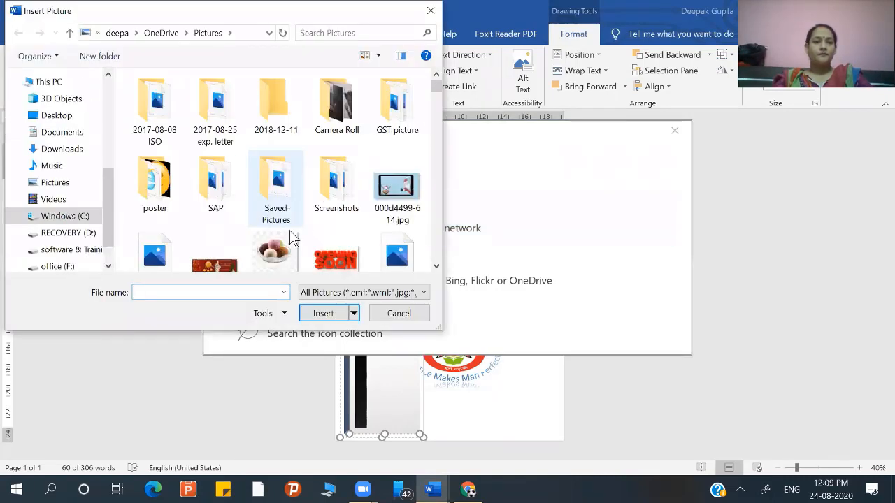
pyautogui.doubleClick(346, 270)
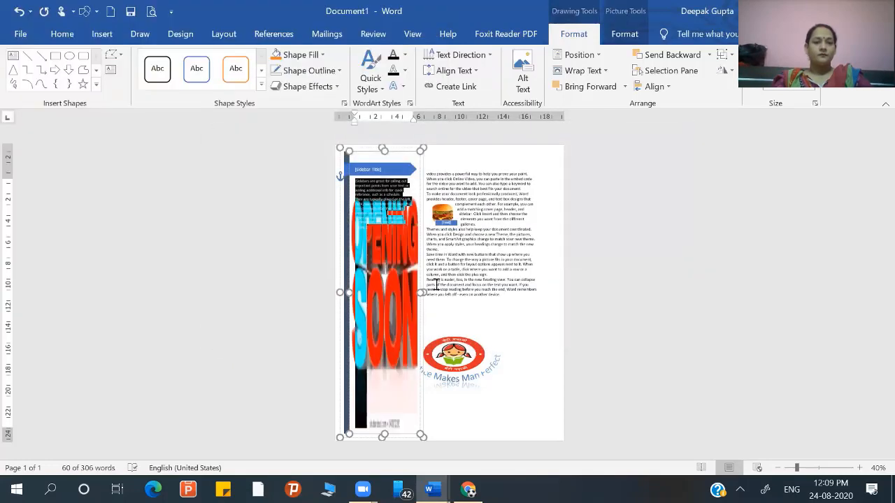
pyautogui.click(446, 288)
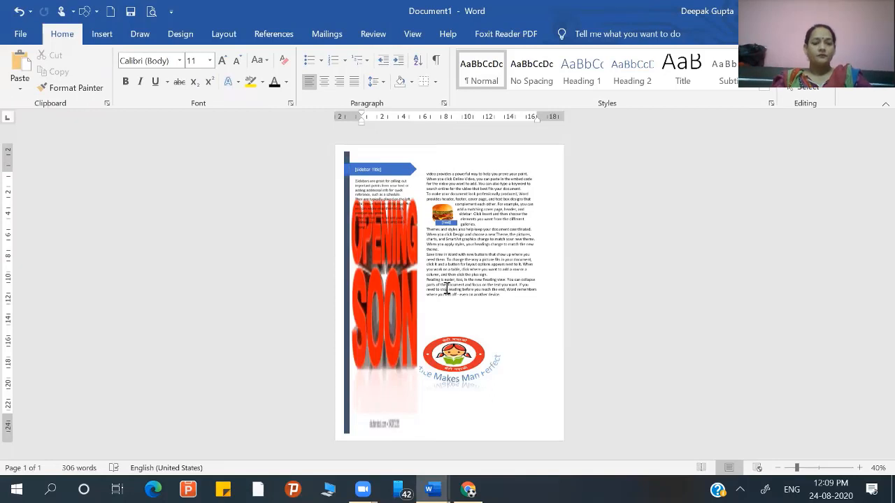
pyautogui.hotkey('ctrl', 'z')
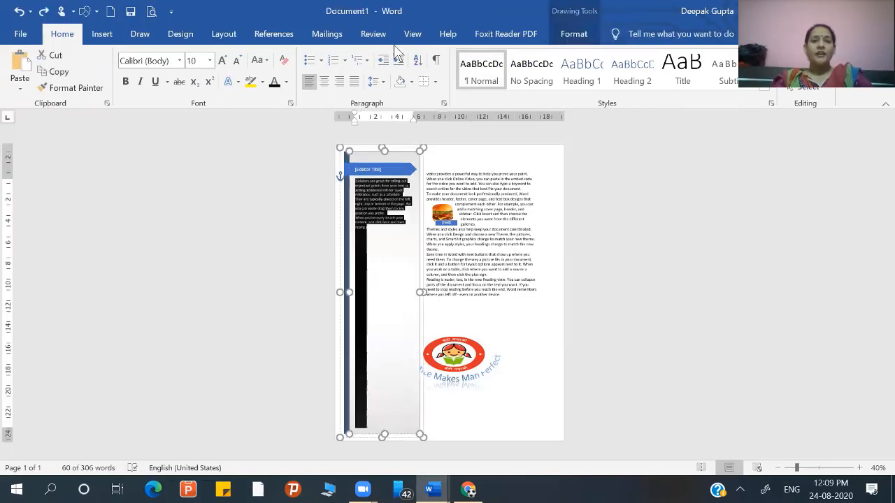
# - Open the sidebar's detailed gradient fill settings and add a middle gradient stop at 48%
pyautogui.click(570, 39)
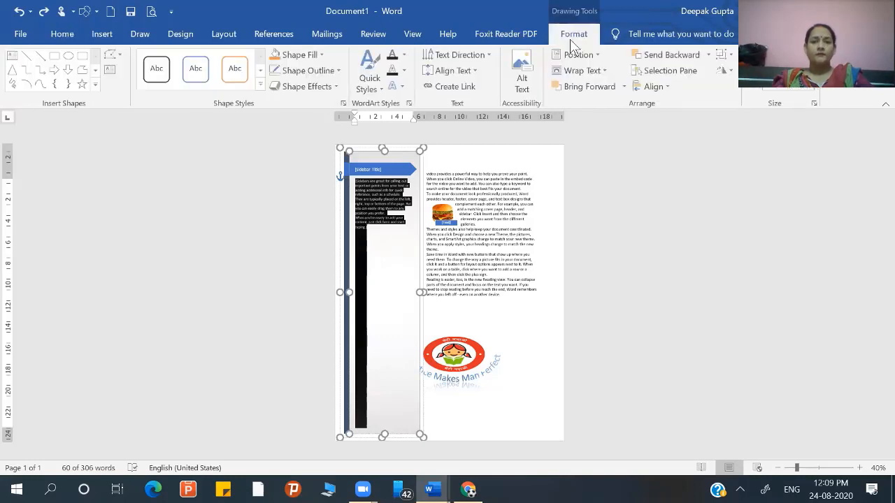
pyautogui.click(318, 52)
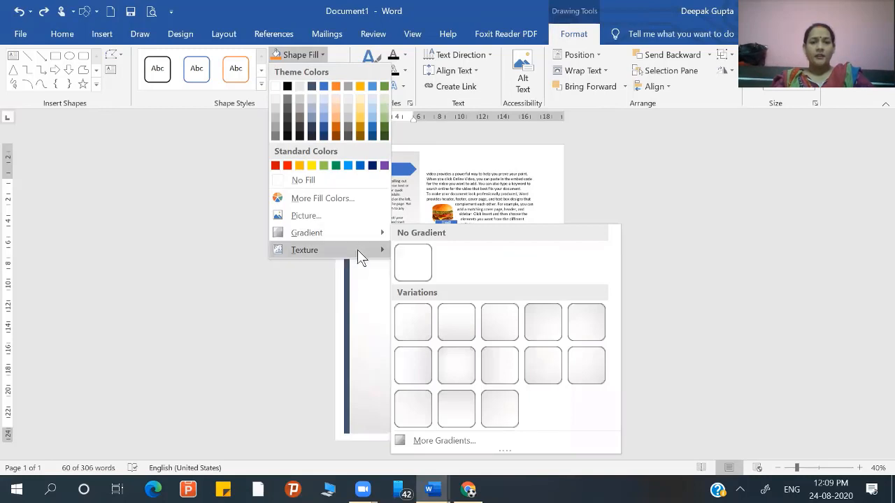
pyautogui.moveTo(368, 233)
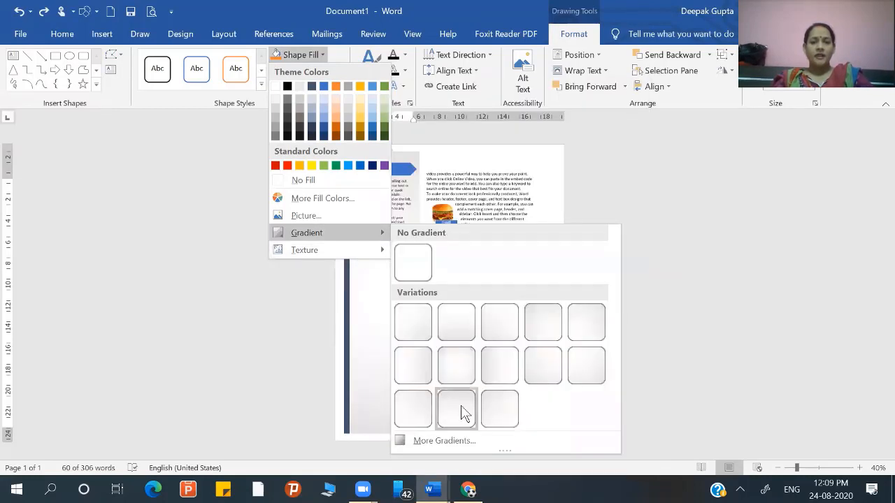
pyautogui.click(449, 432)
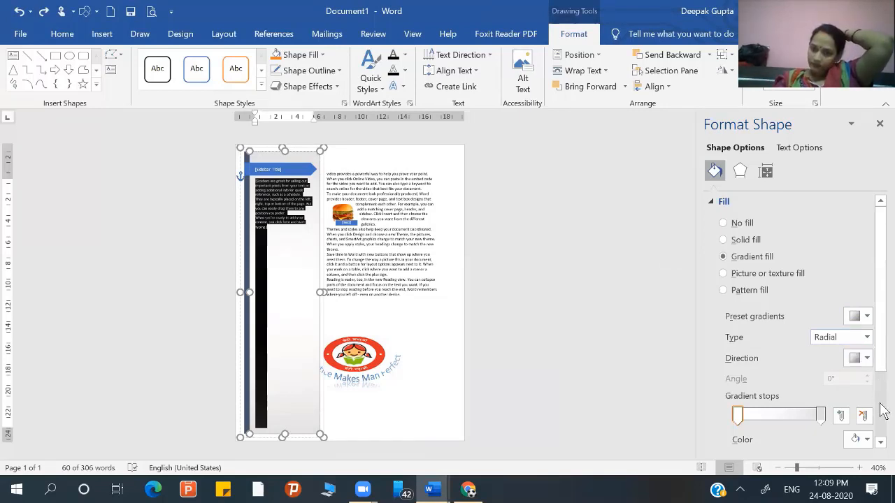
pyautogui.click(880, 444)
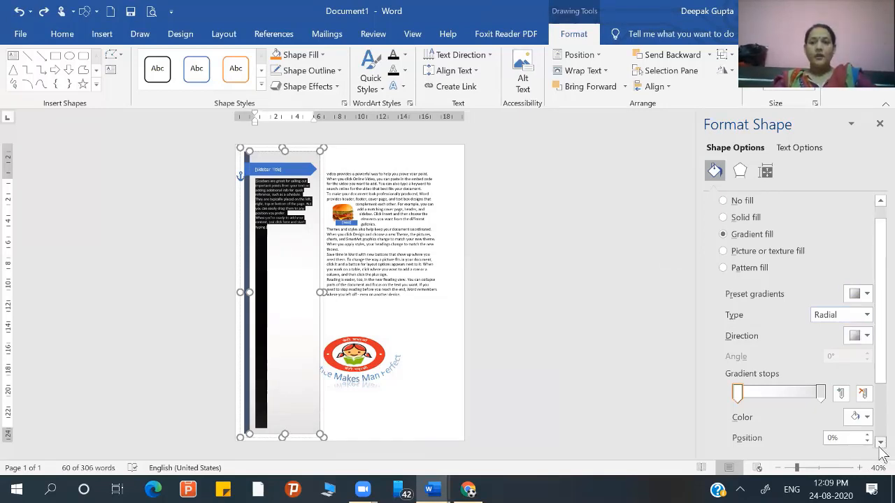
pyautogui.scroll(-3, 880, 447)
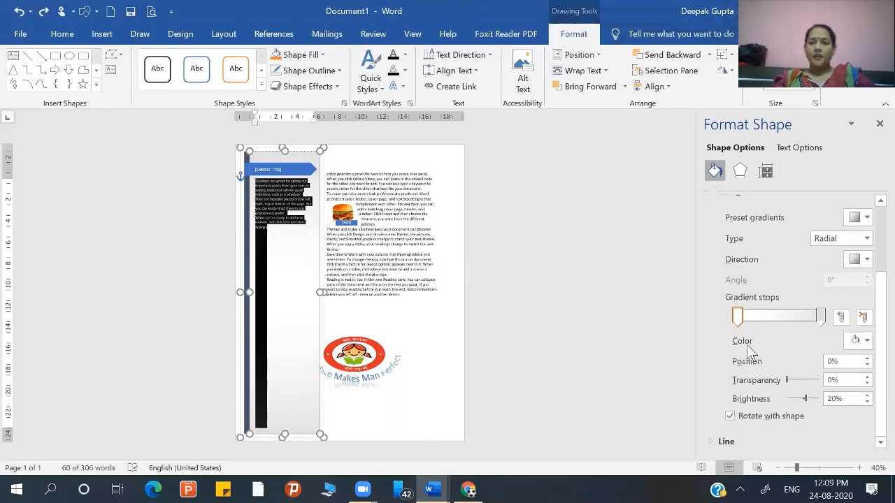
pyautogui.click(778, 317)
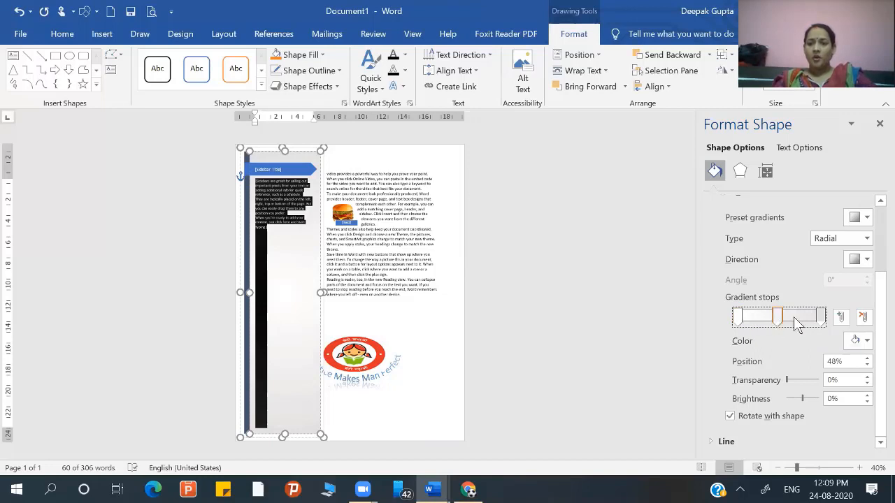
# - Color the sidebar gradient's first stop, at position 0%, with the standard light green
pyautogui.click(858, 340)
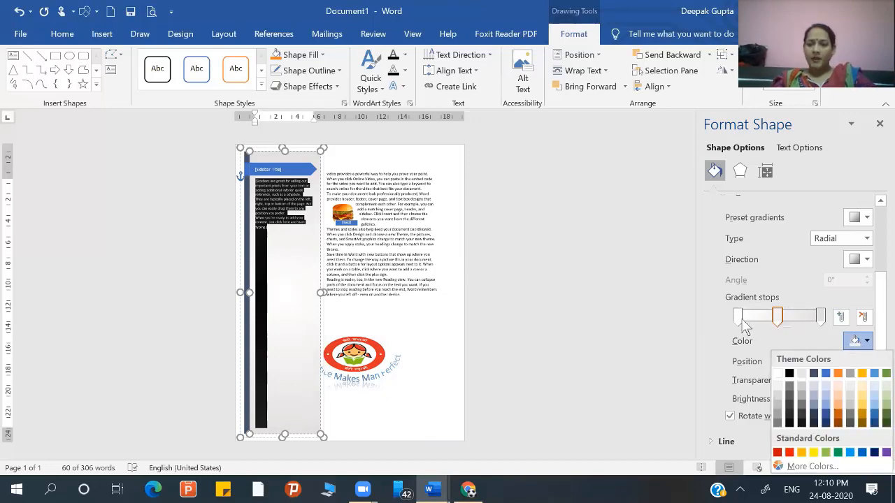
pyautogui.click(739, 319)
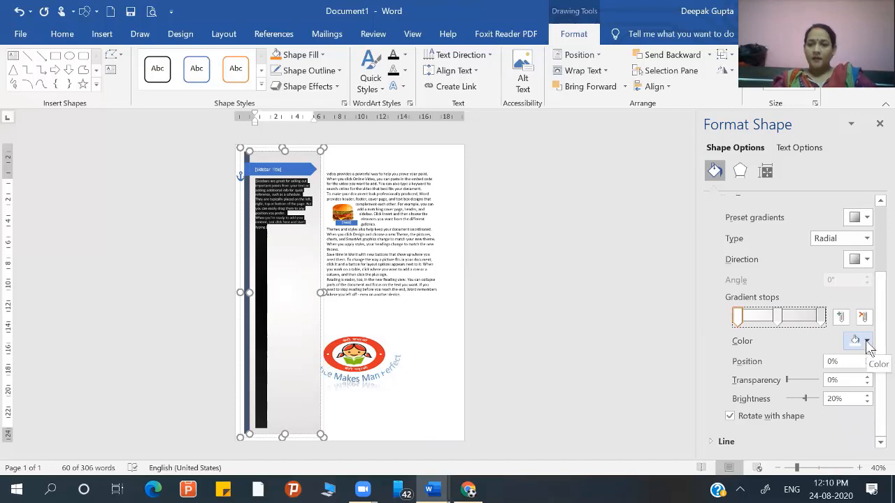
pyautogui.click(866, 343)
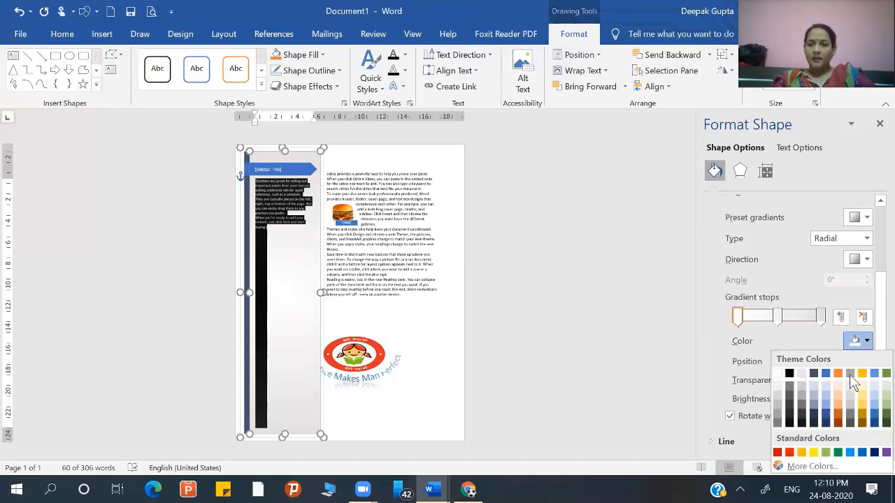
pyautogui.click(829, 453)
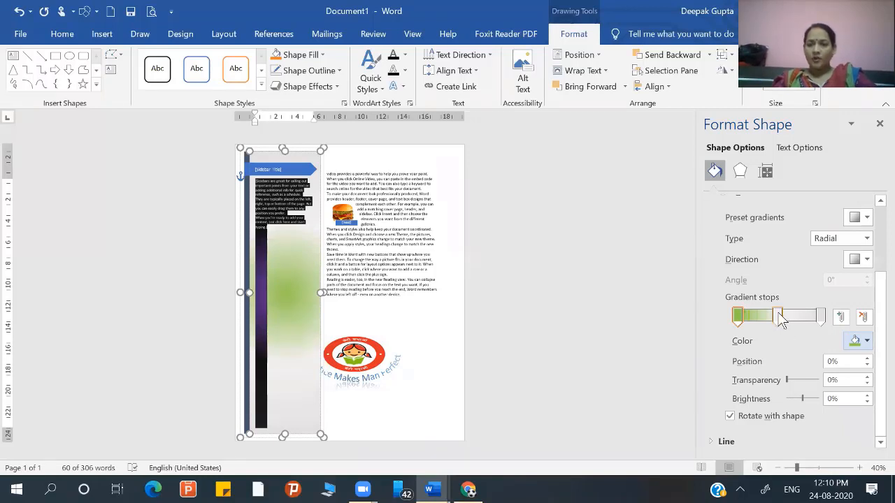
# - Color the sidebar gradient's middle stop light gold, using the theme shade with 60% brightness
pyautogui.click(778, 316)
pyautogui.click(866, 342)
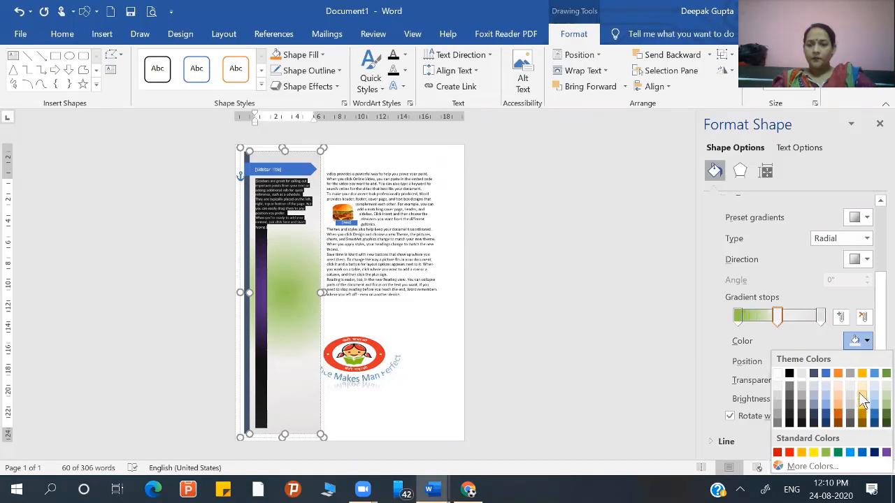
pyautogui.click(862, 398)
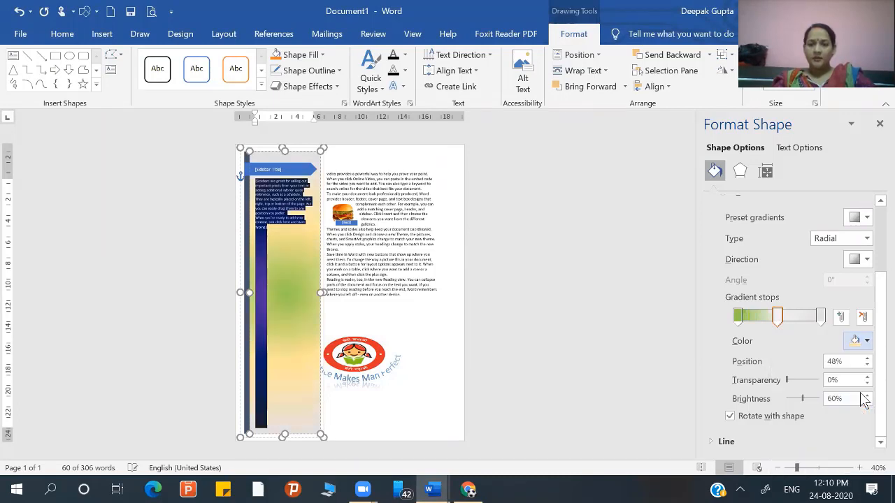
# - Color the sidebar gradient's last stop, at position 100%, with the standard dark blue and deselect the sidebar text
pyautogui.click(823, 317)
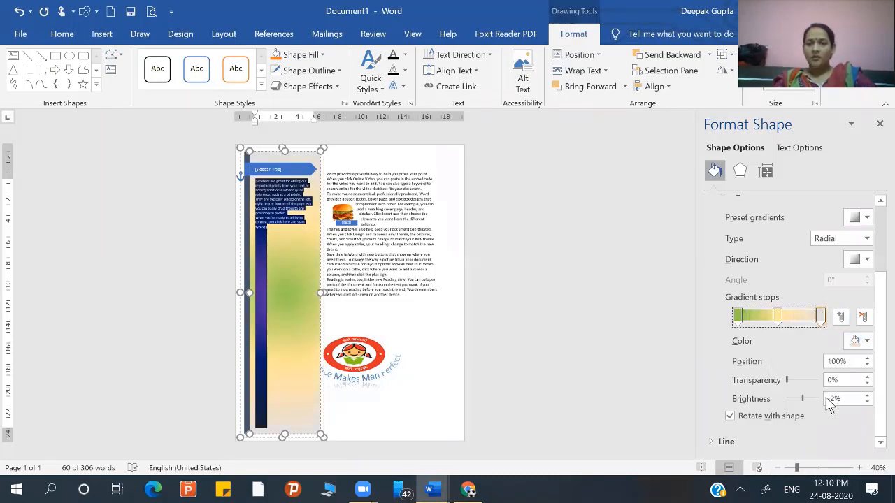
pyautogui.click(860, 345)
pyautogui.click(871, 451)
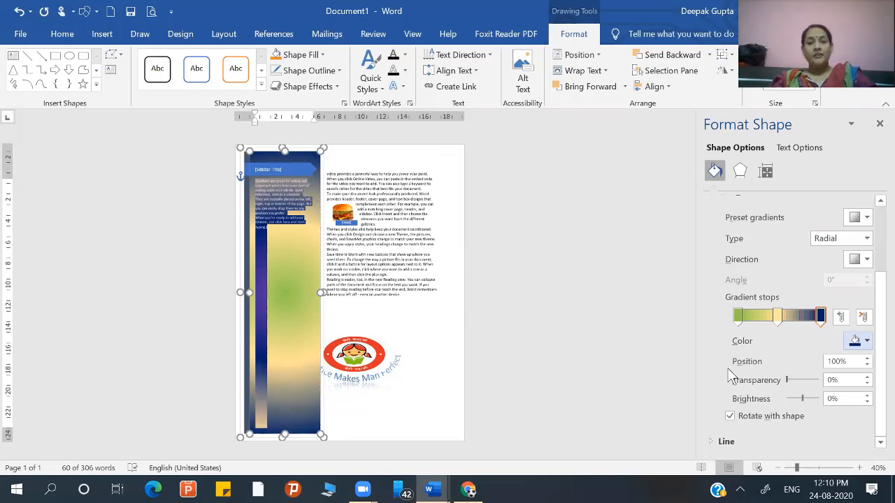
pyautogui.click(281, 259)
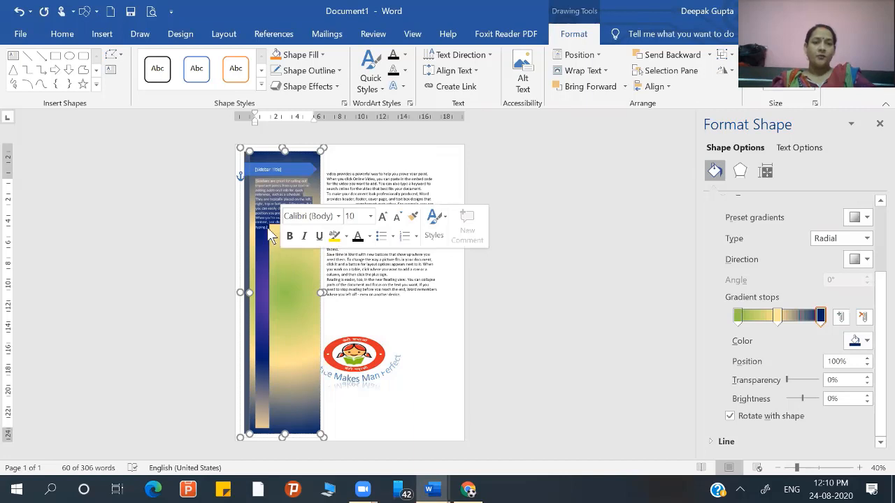
pyautogui.click(267, 227)
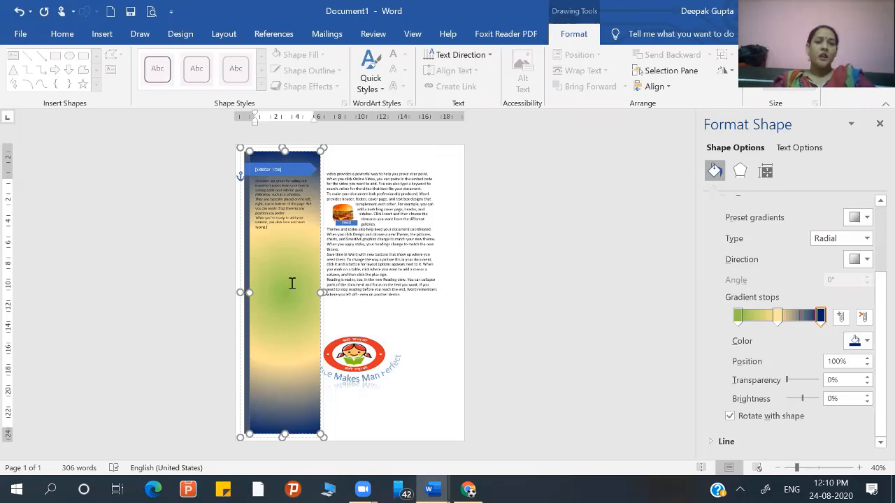
# - Try the radial gradient directions that spread from the sidebar's upper-right corner and from its upper-left corner
pyautogui.click(865, 260)
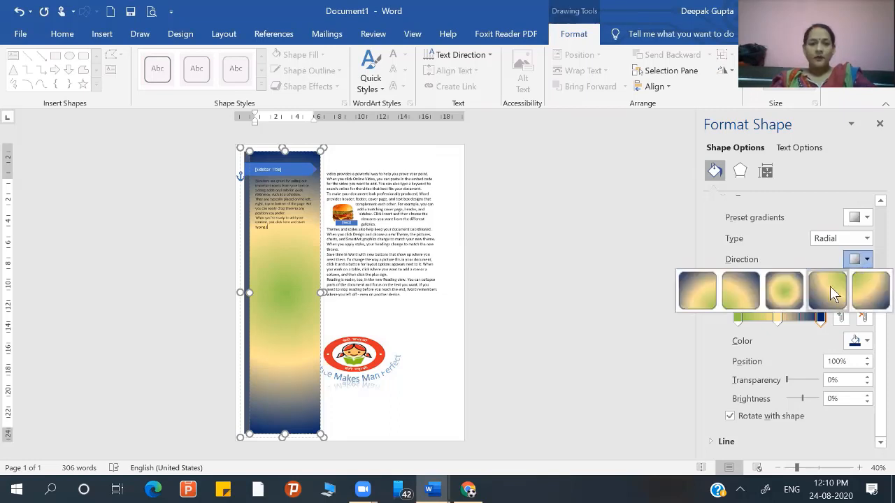
pyautogui.click(830, 285)
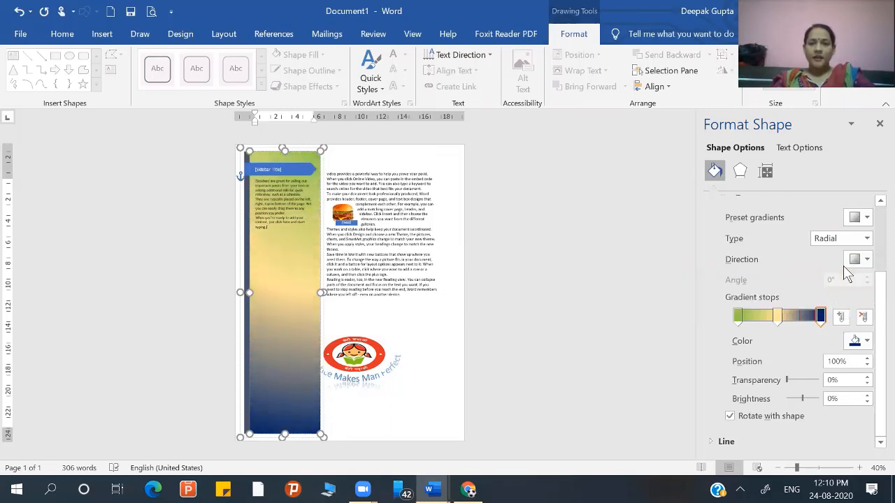
pyautogui.click(865, 261)
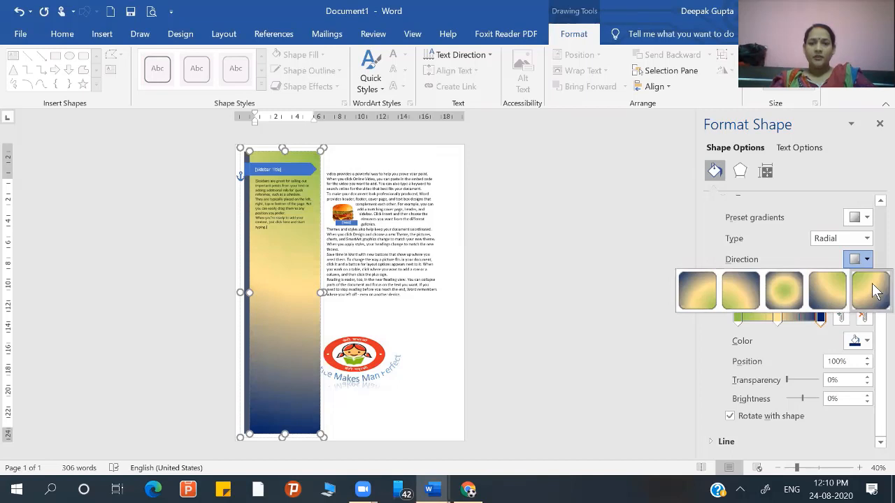
pyautogui.click(871, 289)
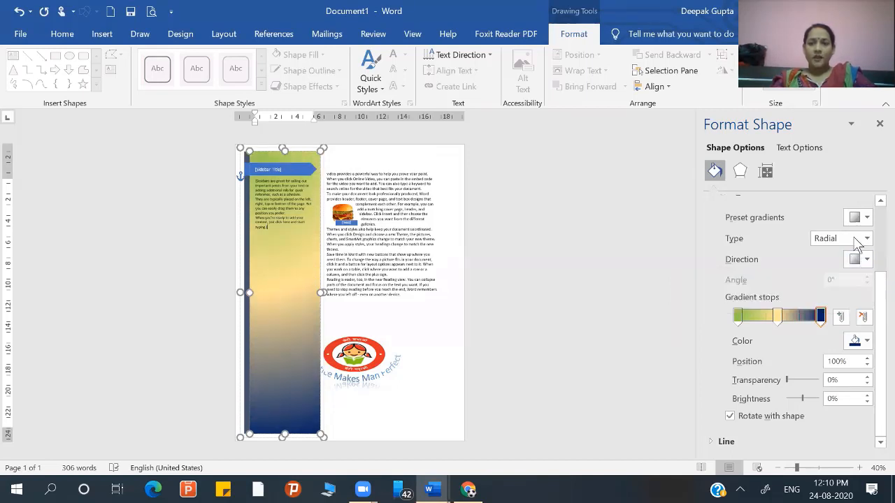
# - Change the sidebar's gradient type to Linear and choose the diagonal direction with a 315° angle
pyautogui.click(861, 239)
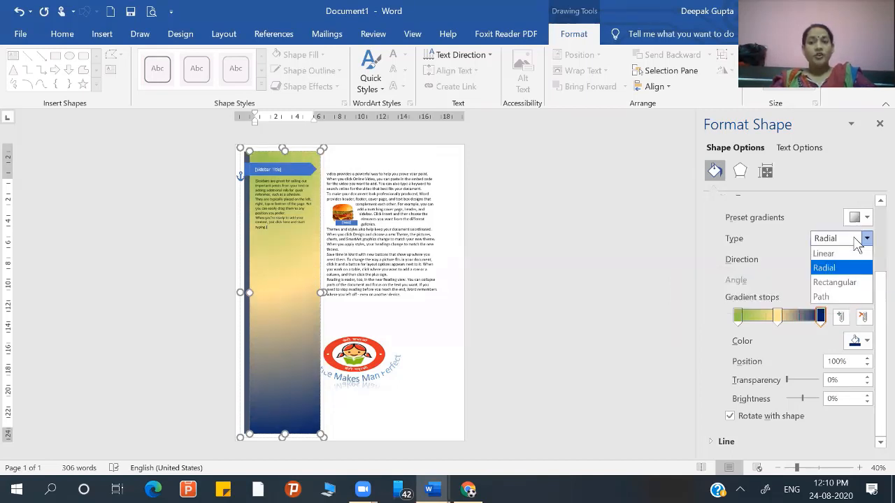
pyautogui.click(838, 258)
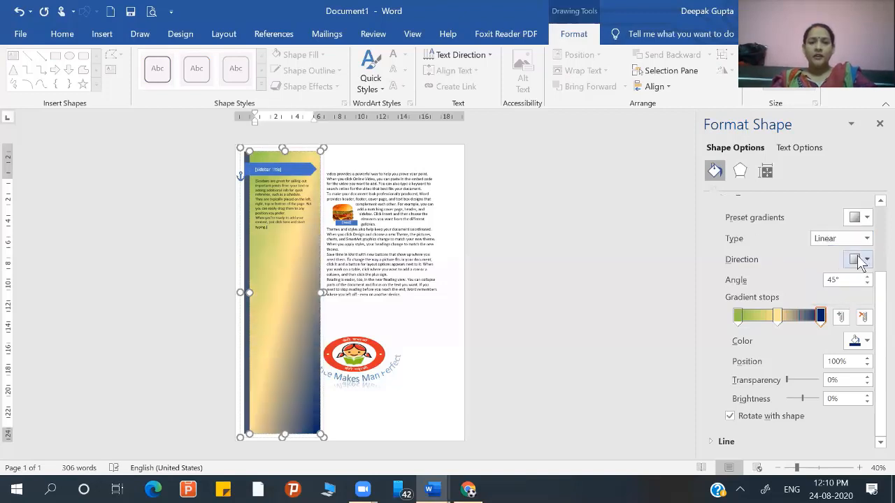
pyautogui.click(858, 259)
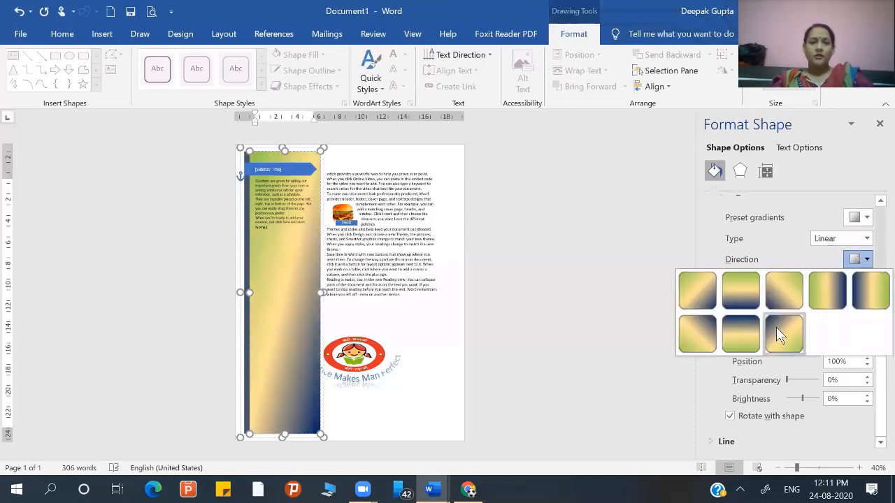
pyautogui.click(776, 327)
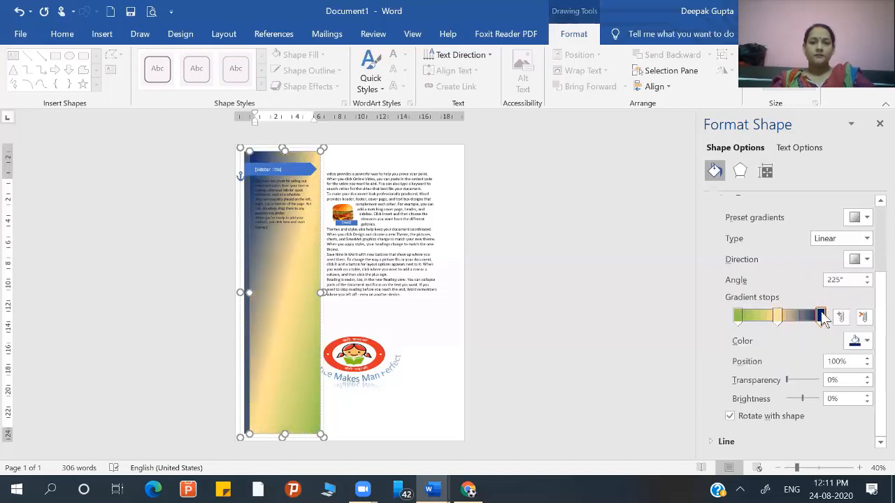
pyautogui.click(858, 263)
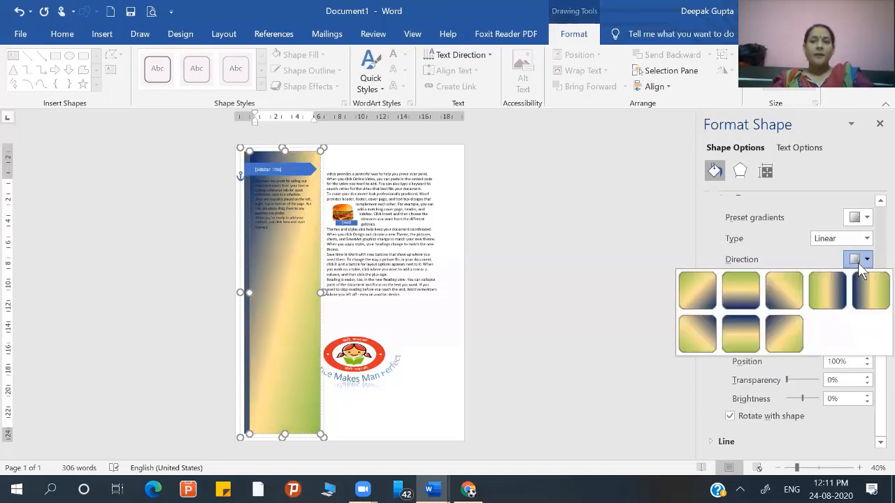
pyautogui.click(700, 332)
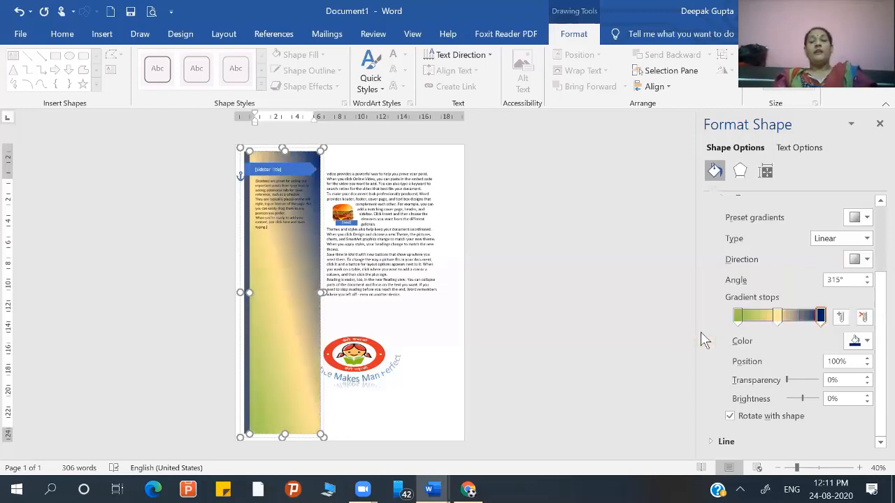
# - Add gradient stops at 25% and 73% to the sidebar's fill and color the 73% stop light blue with 60% brightness
pyautogui.click(761, 319)
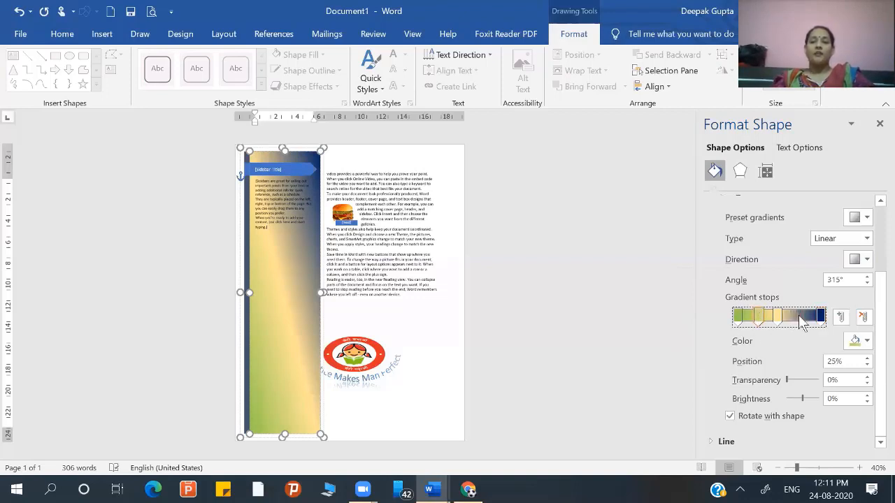
pyautogui.click(801, 319)
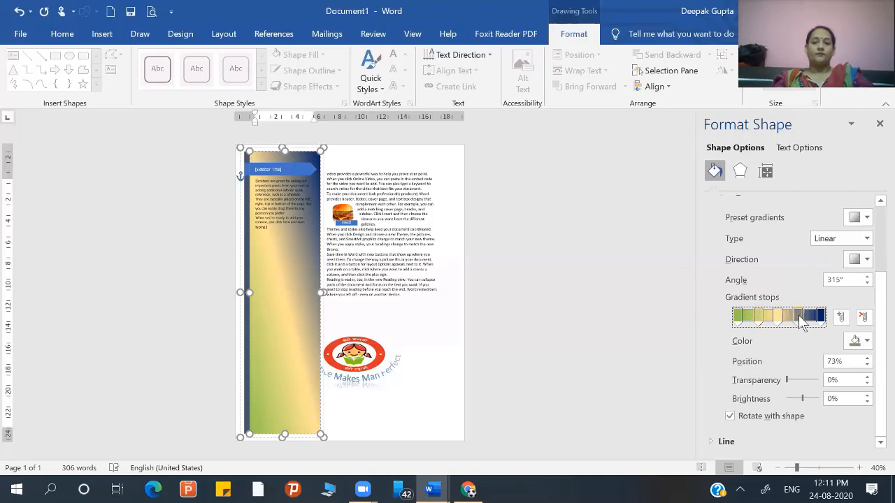
pyautogui.click(866, 341)
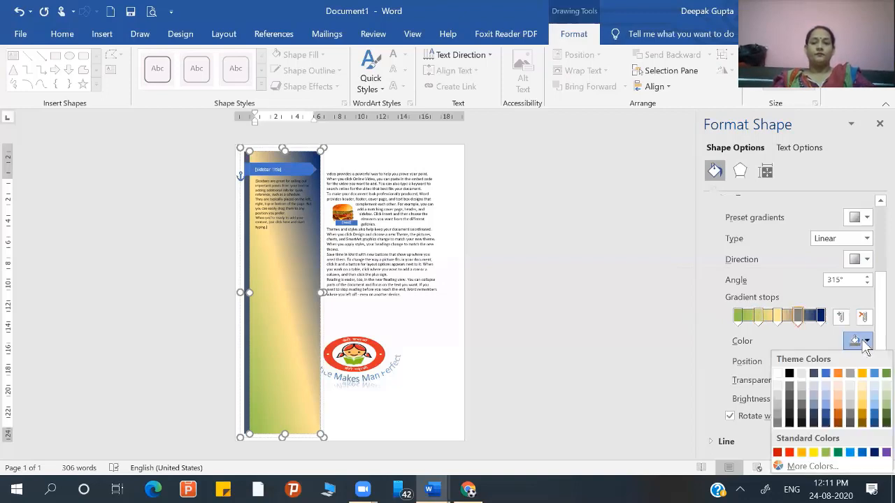
pyautogui.click(826, 400)
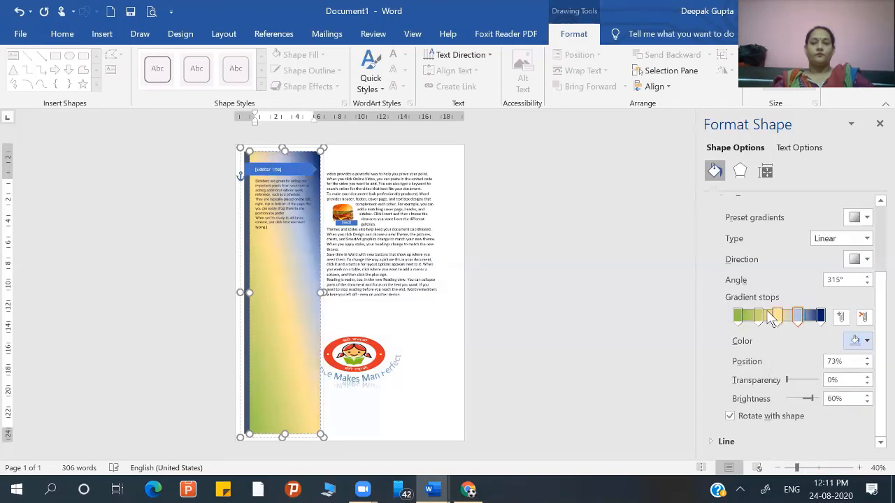
# - Recolor the sidebar gradient's 73% stop with the standard orange, deselect the sidebar and close the formatting pane
pyautogui.click(799, 319)
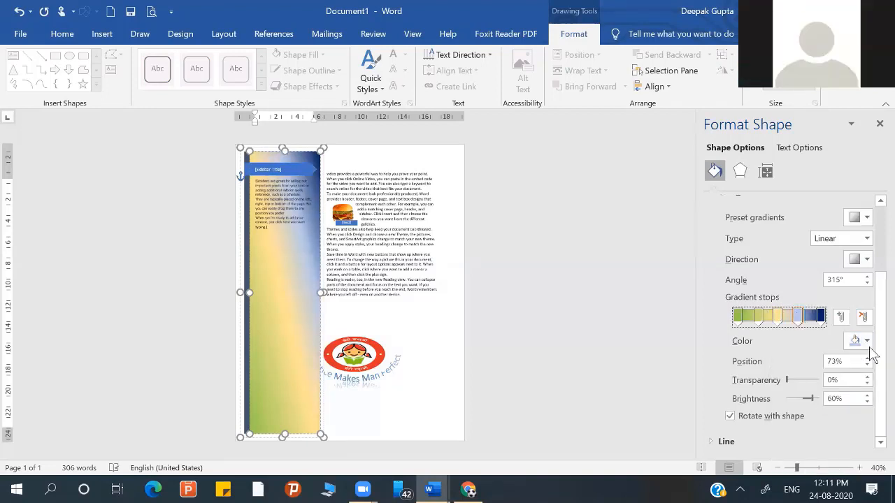
pyautogui.click(866, 341)
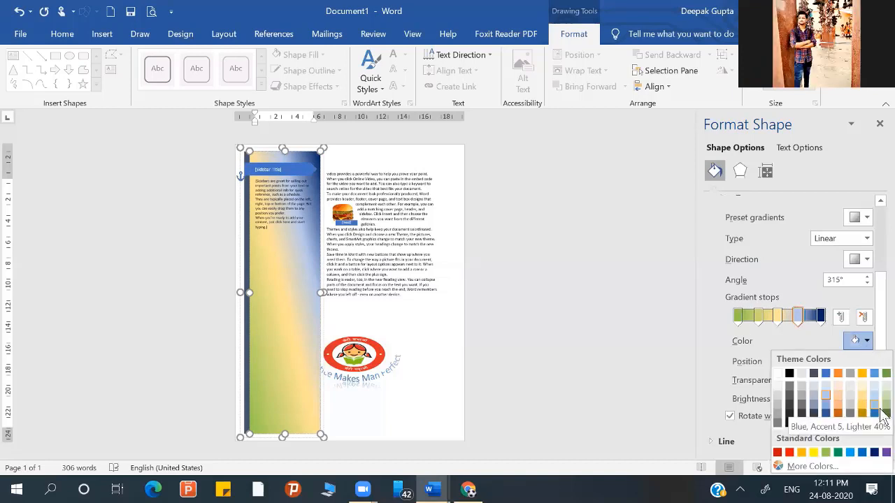
pyautogui.click(801, 453)
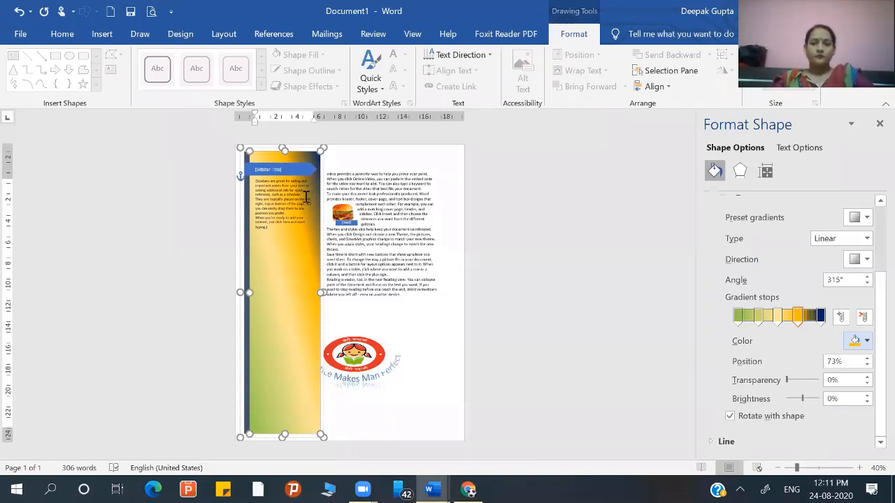
pyautogui.click(462, 171)
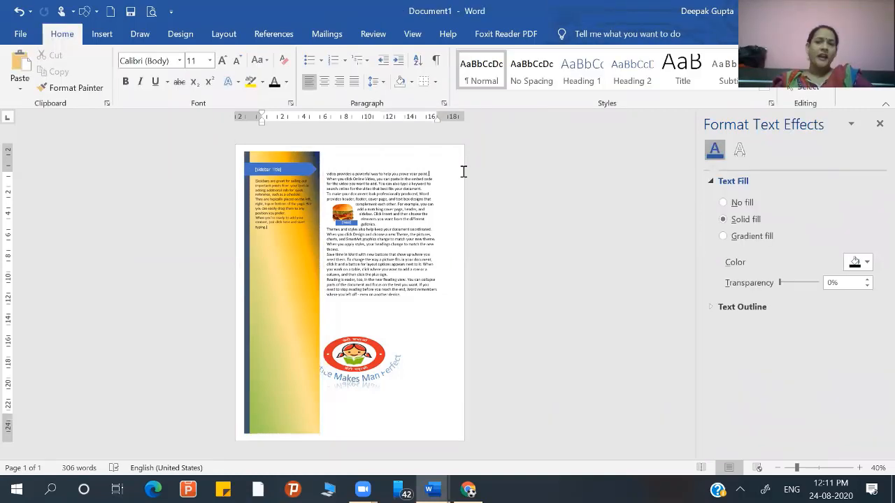
pyautogui.click(878, 125)
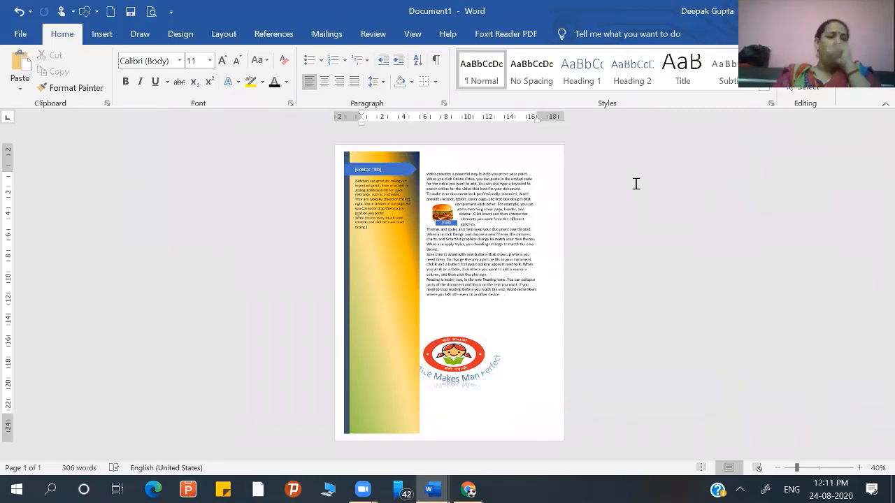
# - Check the whole page with the recolored sidebar in the print preview and return to the document
pyautogui.hotkey('ctrl', 'p')
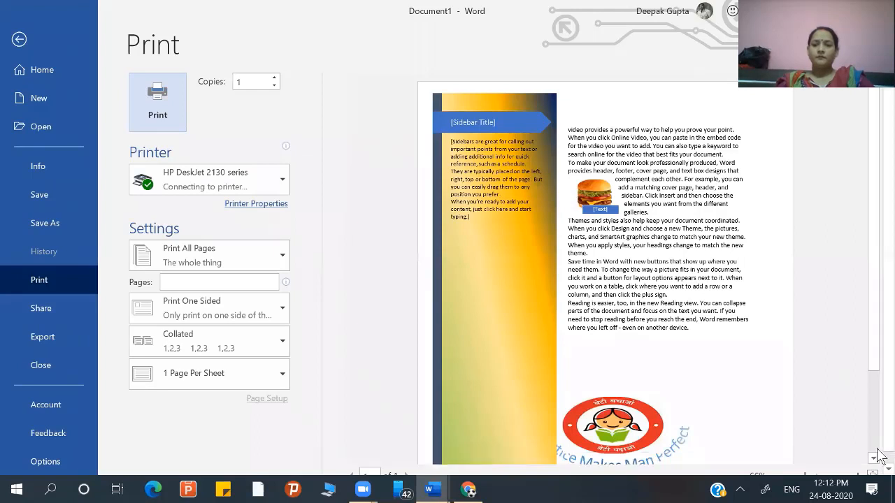
pyautogui.scroll(-3, 880, 456)
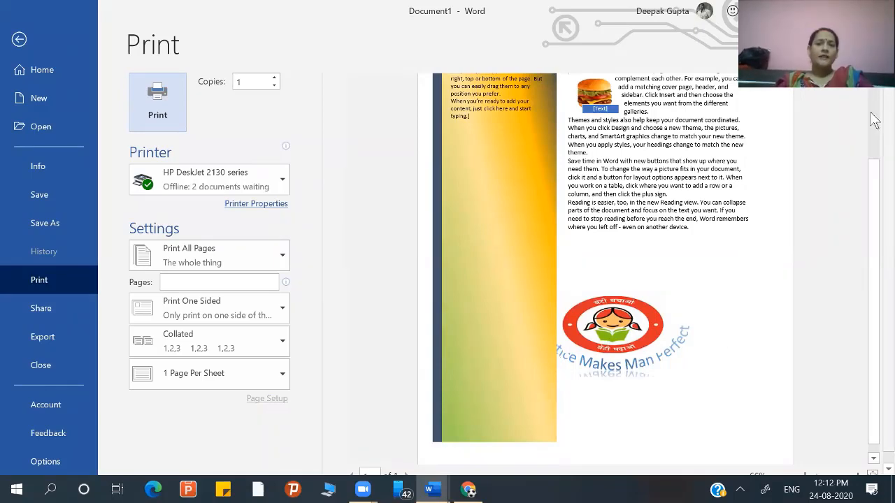
pyautogui.scroll(3, 873, 117)
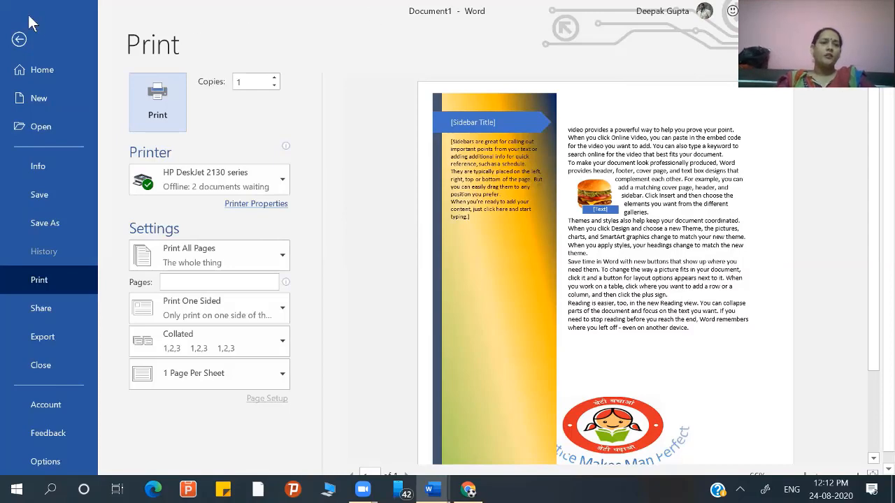
pyautogui.click(19, 40)
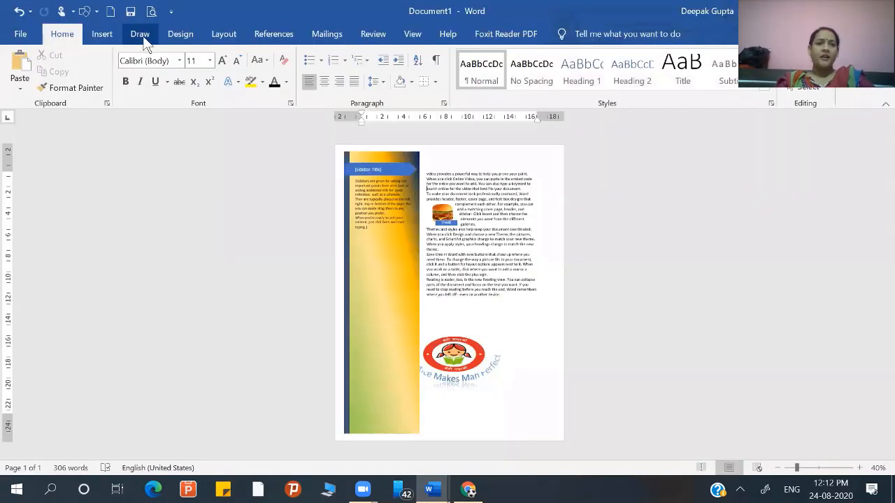
# - Look through the preset paper sizes for the page without choosing one
pyautogui.click(220, 36)
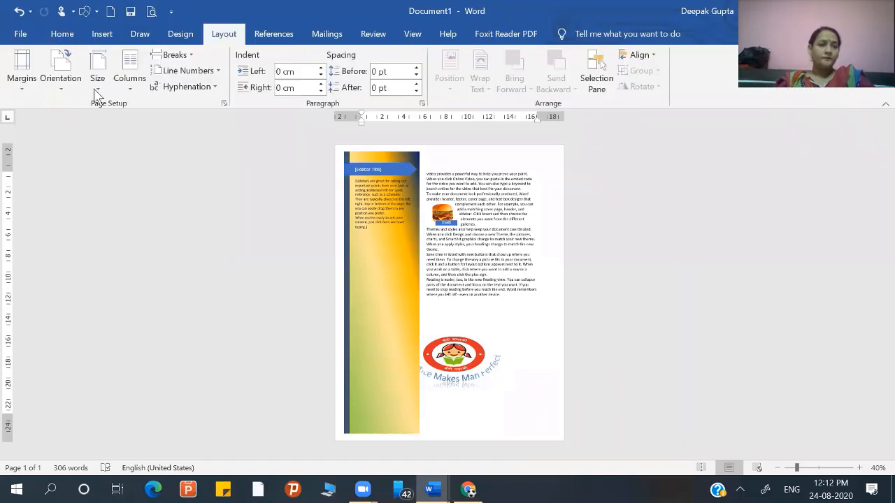
pyautogui.click(103, 88)
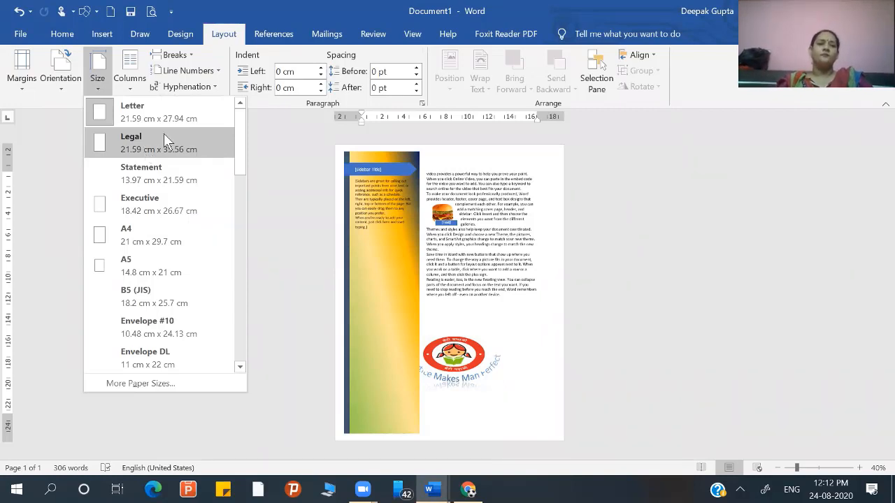
pyautogui.click(264, 145)
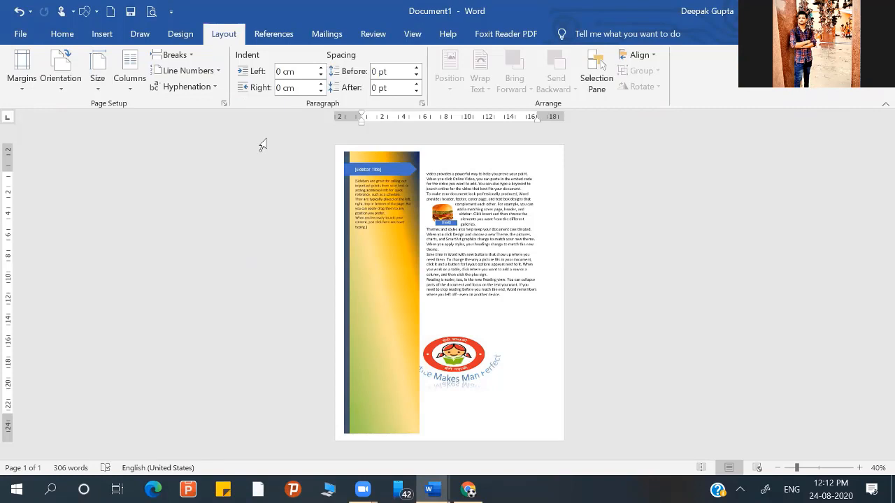
# - Shorten the sidebar by moving its upper edge down and its lower edge up, leaving space from the page edges
pyautogui.click(355, 155)
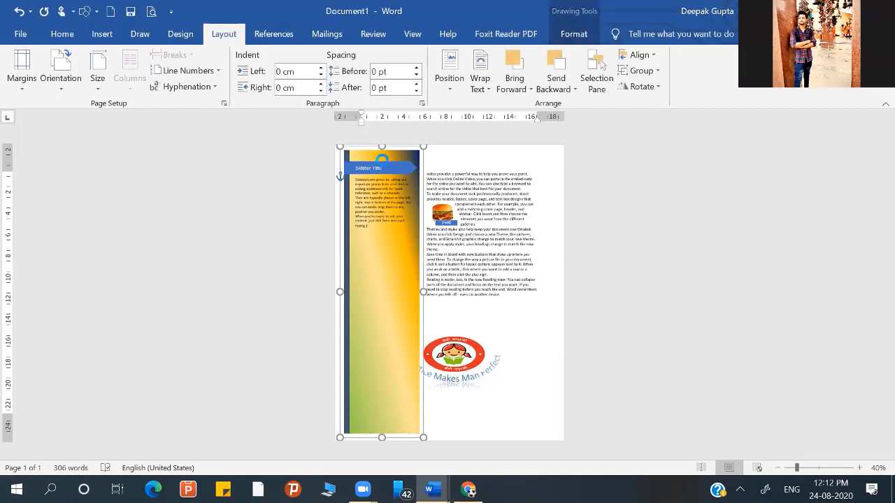
pyautogui.moveTo(382, 159); pyautogui.dragTo(381, 161)
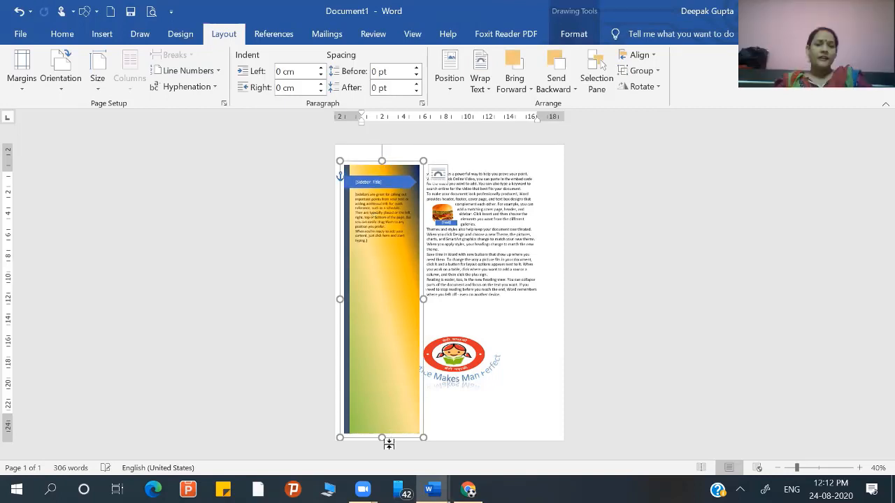
pyautogui.moveTo(382, 437); pyautogui.dragTo(382, 418)
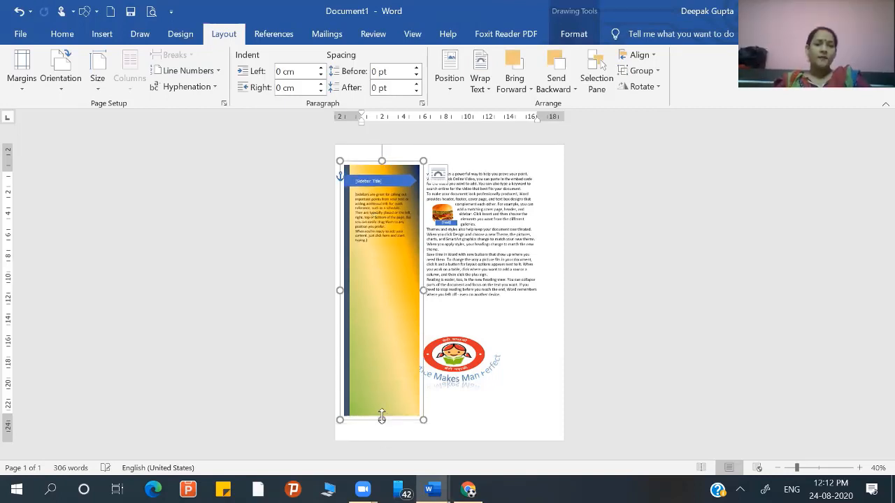
pyautogui.click(474, 431)
# - Preview the shortened sidebar for printing, review the pages-per-sheet options and return to the document
pyautogui.hotkey('ctrl', 'p')
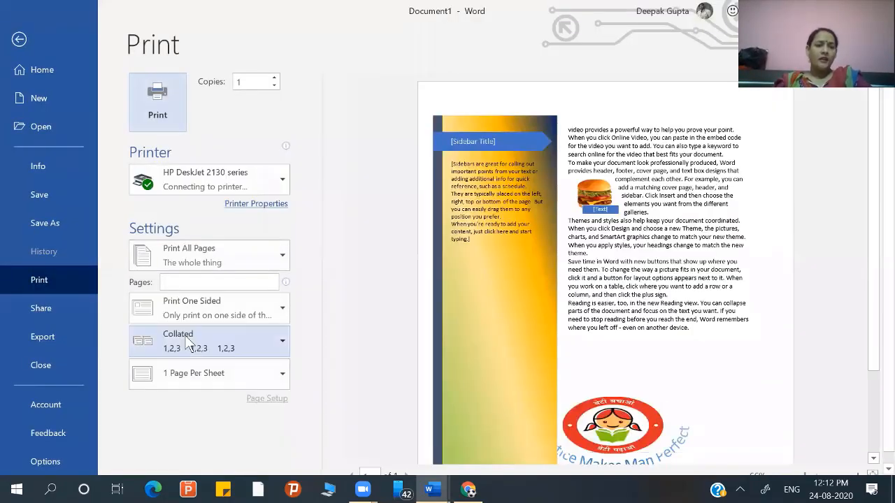
pyautogui.click(195, 374)
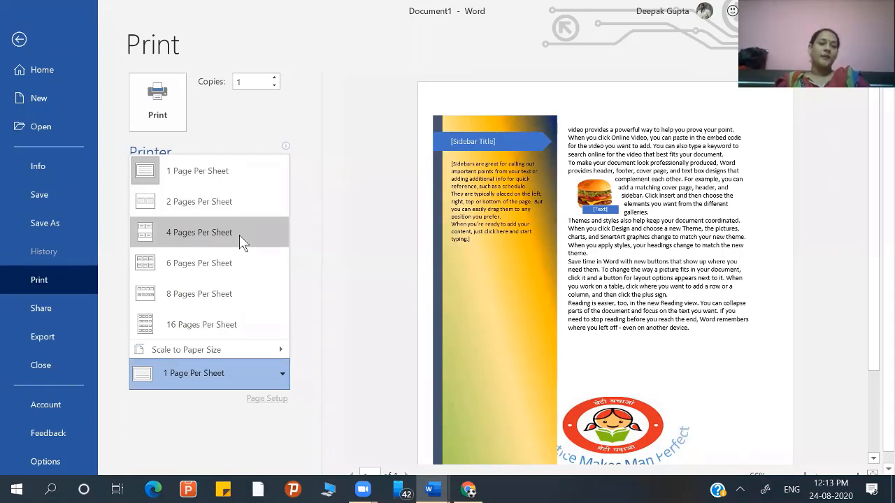
pyautogui.click(239, 429)
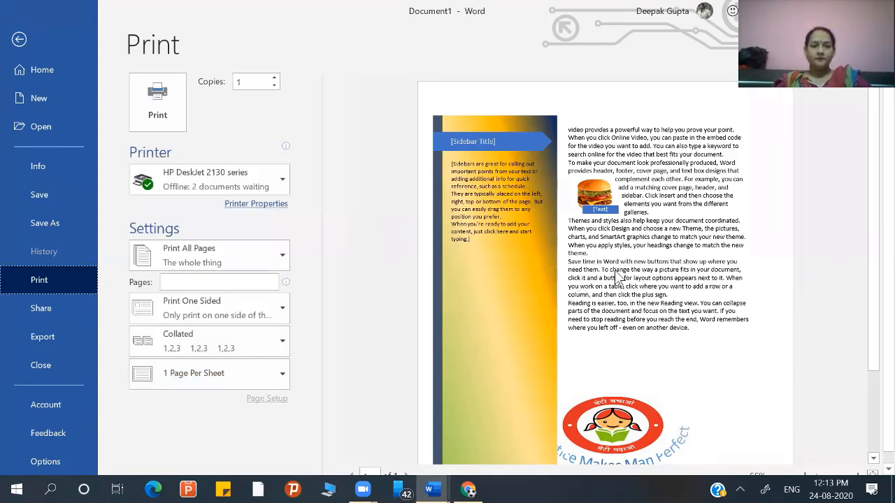
pyautogui.press('Escape')
# - Review the paper sizes offered in Page Setup, including the envelope formats, and leave the settings without applying anything
pyautogui.click(224, 102)
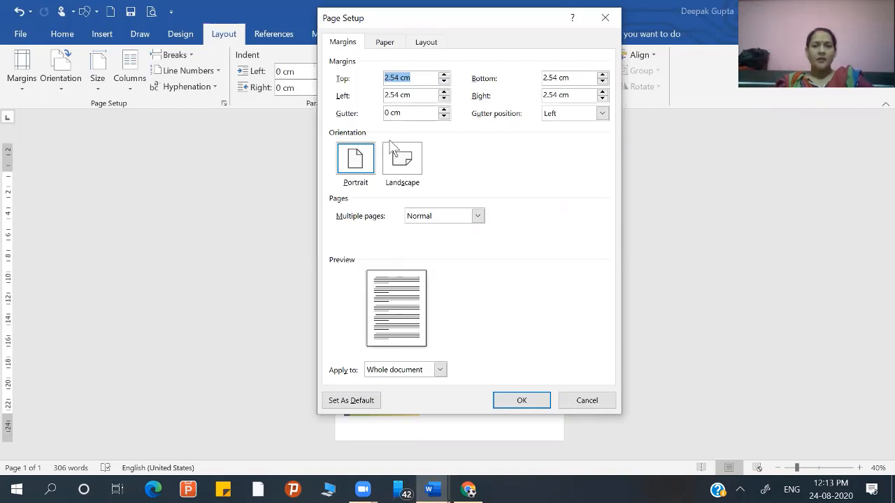
pyautogui.click(388, 44)
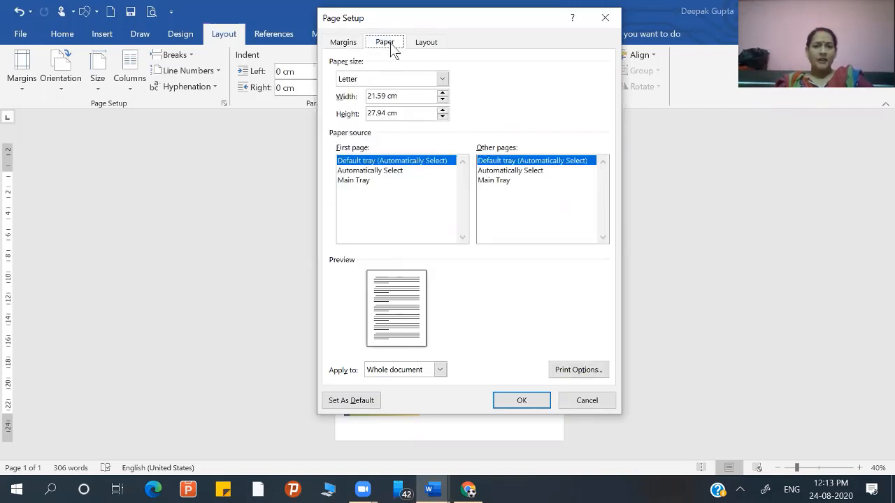
pyautogui.click(443, 79)
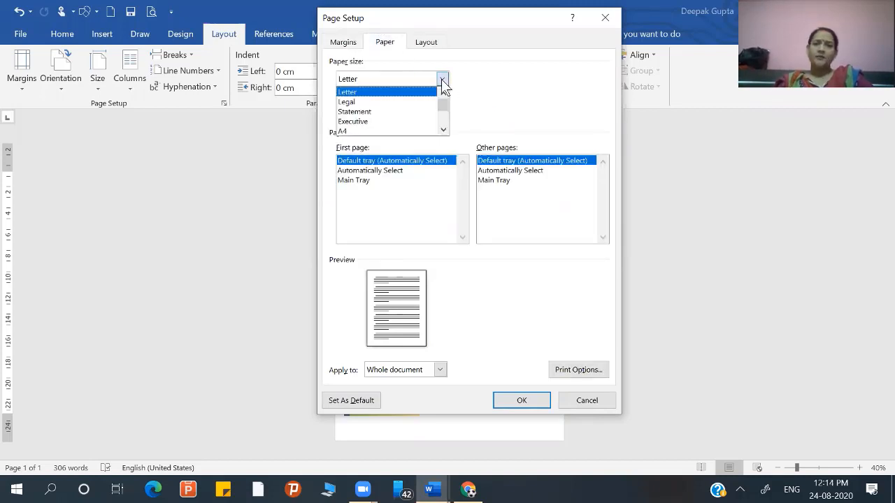
pyautogui.click(444, 130)
pyautogui.click(443, 130)
pyautogui.click(444, 130)
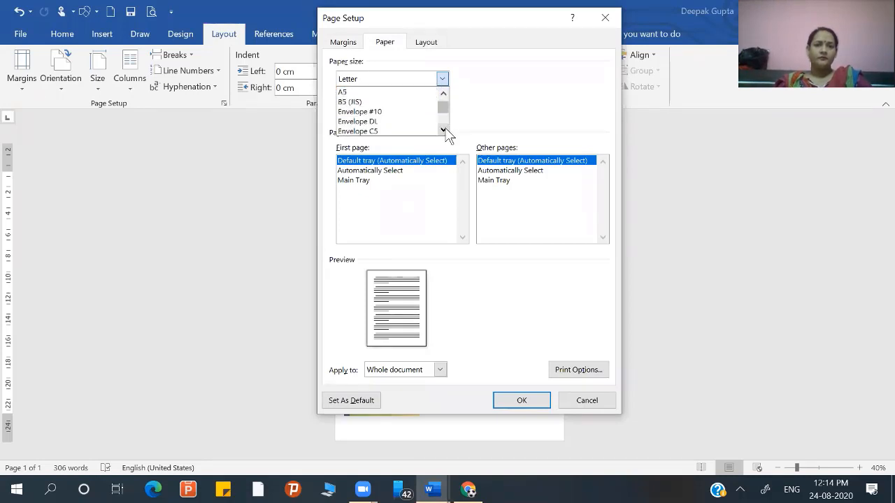
pyautogui.click(443, 130)
pyautogui.click(443, 130)
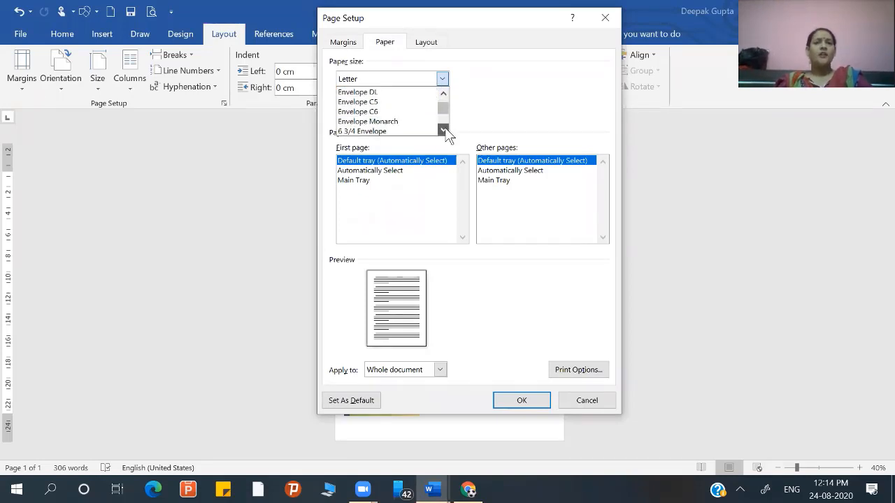
pyautogui.click(444, 92)
pyautogui.click(443, 93)
pyautogui.click(443, 93)
pyautogui.click(443, 93)
pyautogui.click(443, 92)
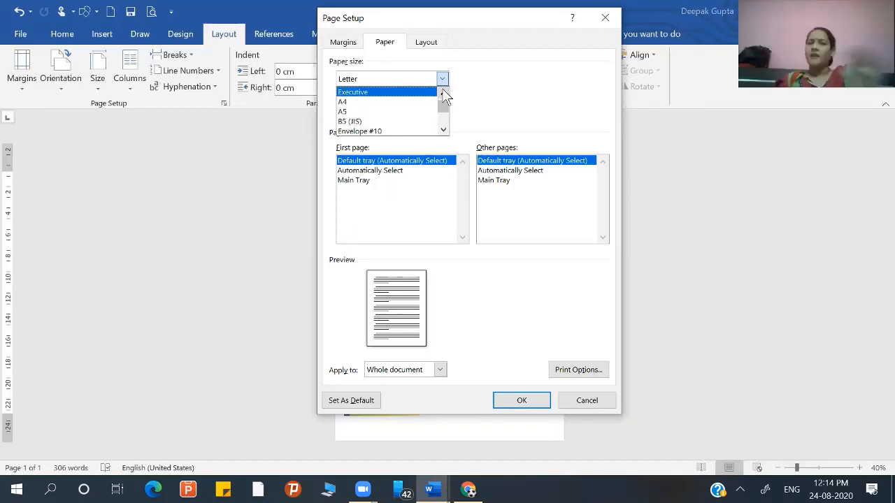
pyautogui.click(507, 127)
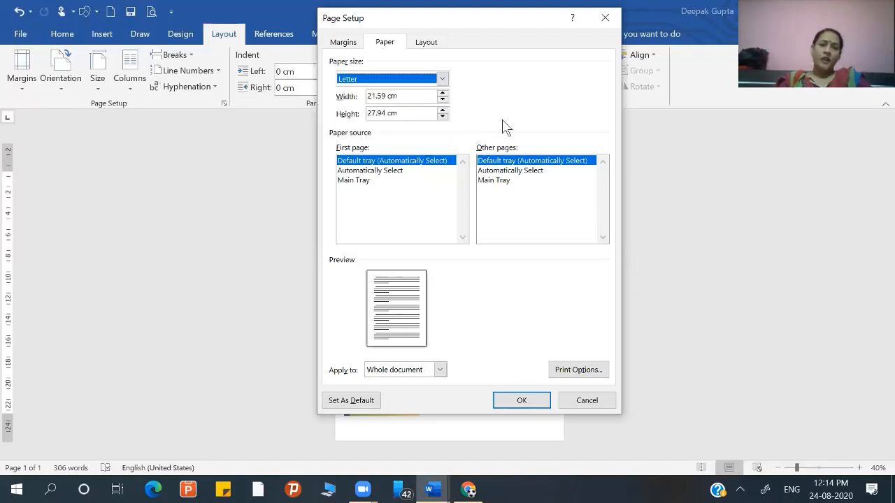
pyautogui.click(594, 403)
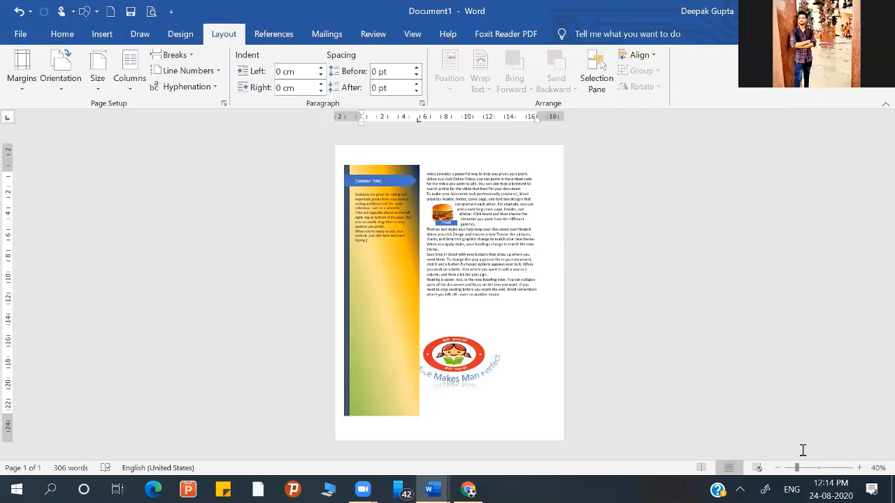
# - Look through the built-in text box designs and the gallery of available shapes without inserting anything
pyautogui.click(820, 468)
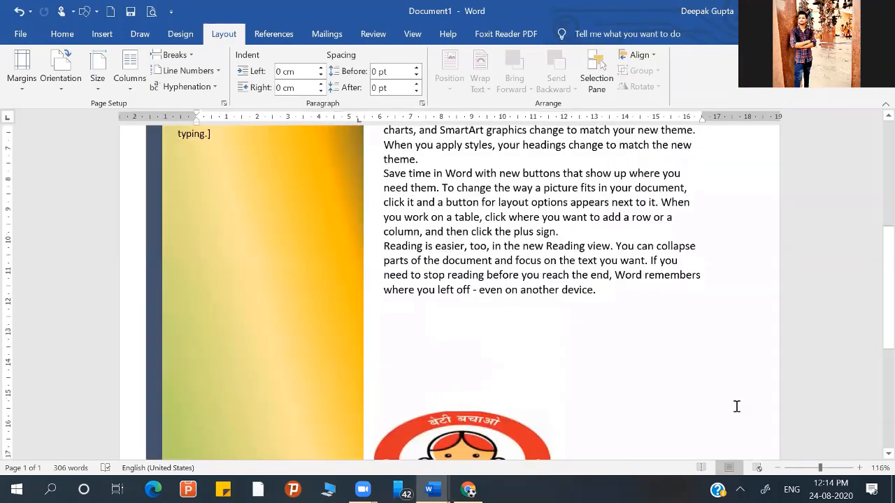
pyautogui.click(98, 35)
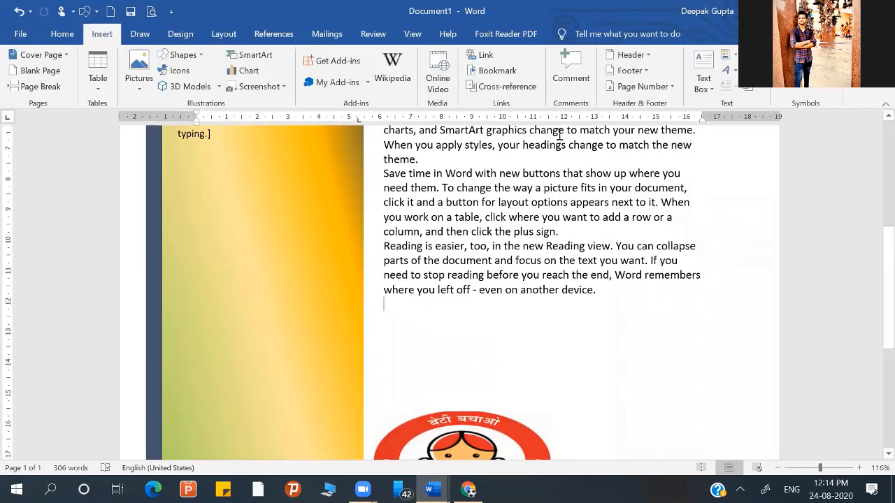
pyautogui.click(706, 88)
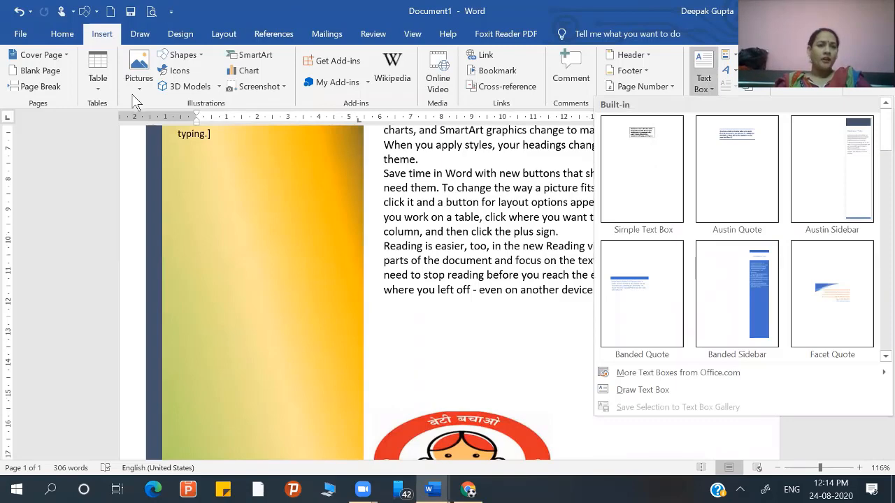
pyautogui.click(183, 55)
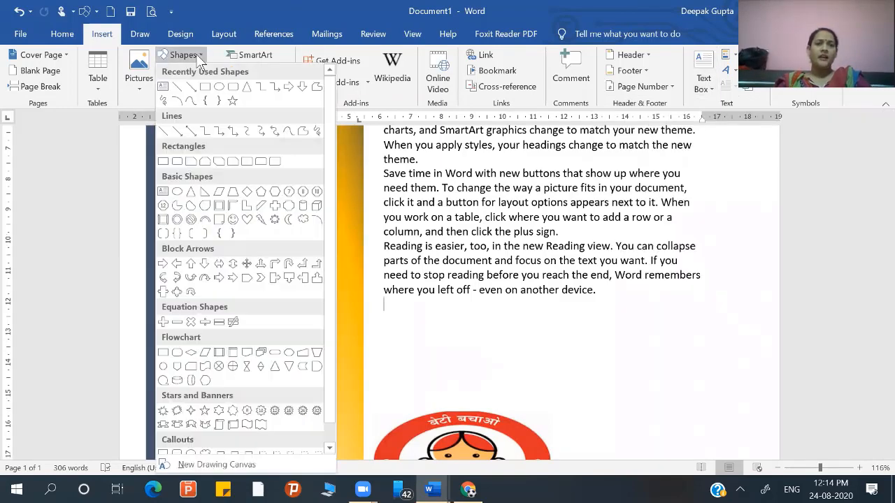
pyautogui.click(465, 190)
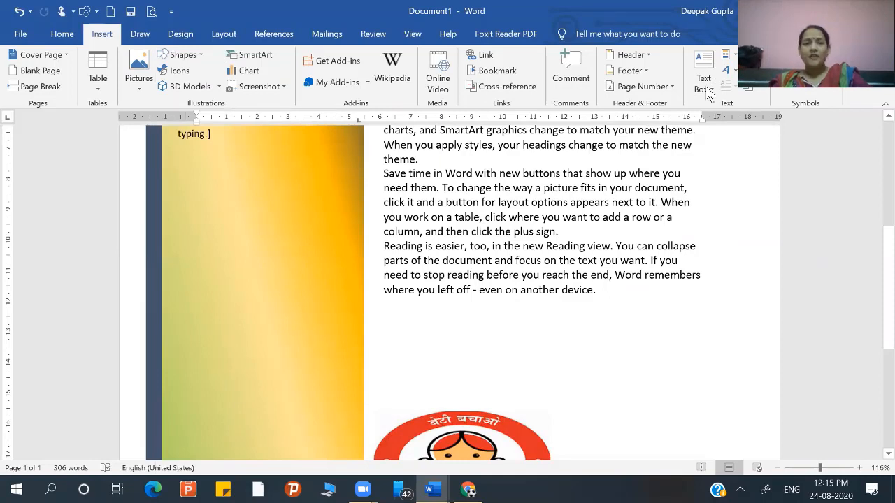
# - Draw a text box in the blank space between the last paragraph and the emblem, toward the page's outer margin
pyautogui.click(201, 56)
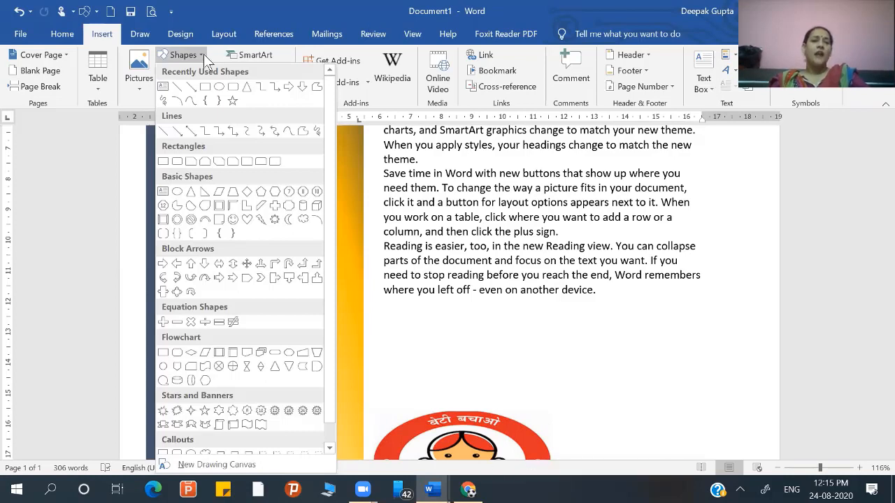
pyautogui.click(163, 86)
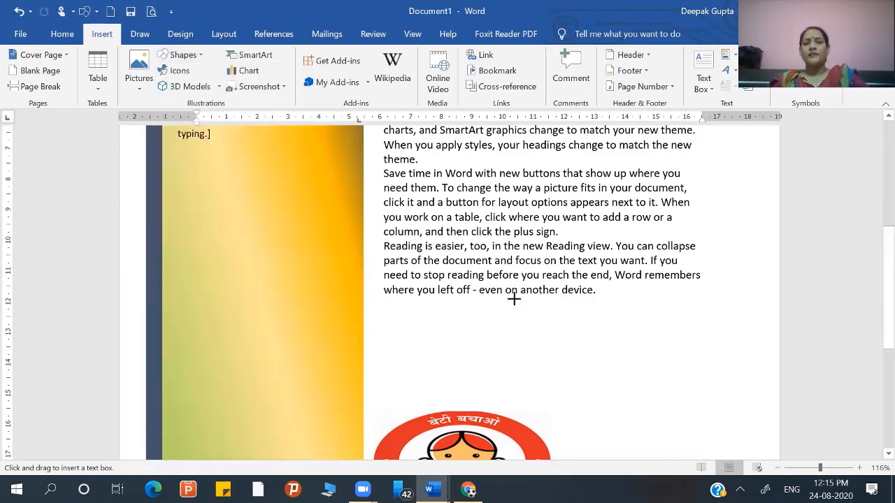
pyautogui.moveTo(513, 298); pyautogui.dragTo(717, 391)
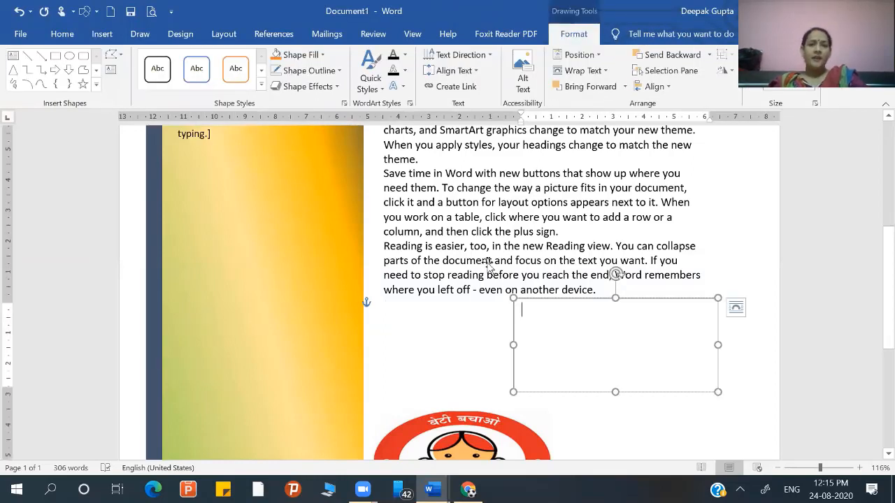
# - Fill the new text box with the tan fish fossil texture
pyautogui.click(323, 56)
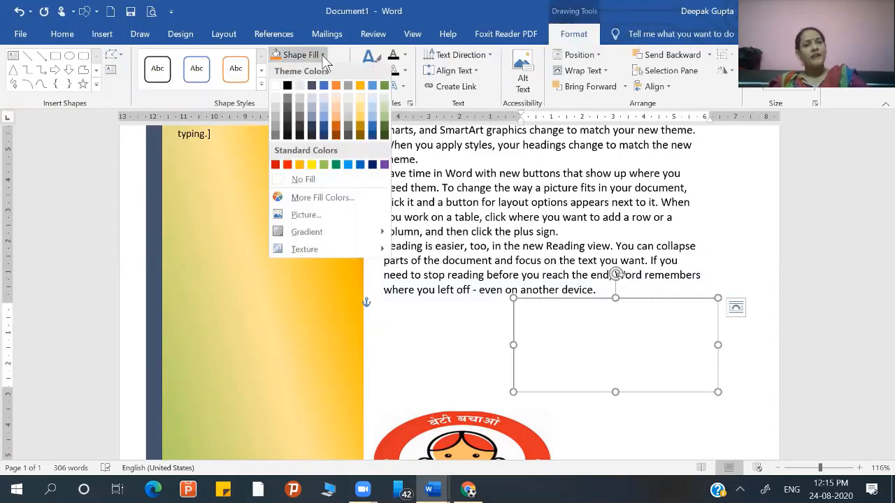
pyautogui.moveTo(381, 253)
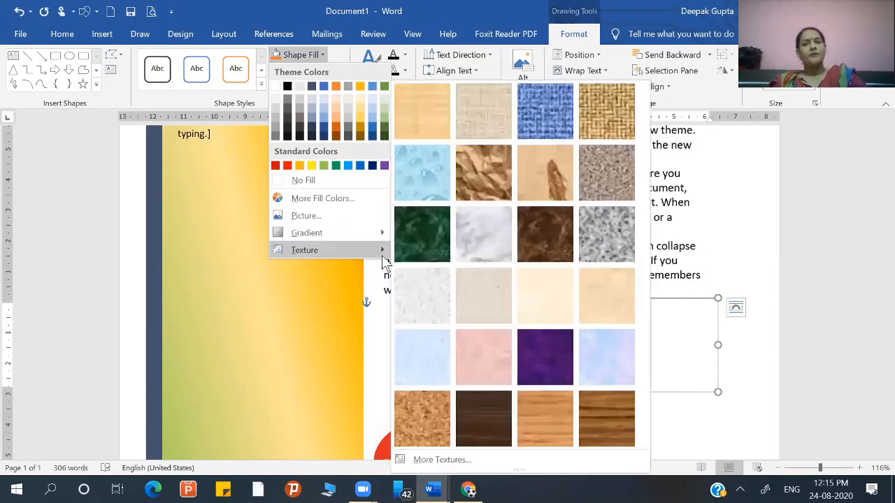
pyautogui.click(536, 181)
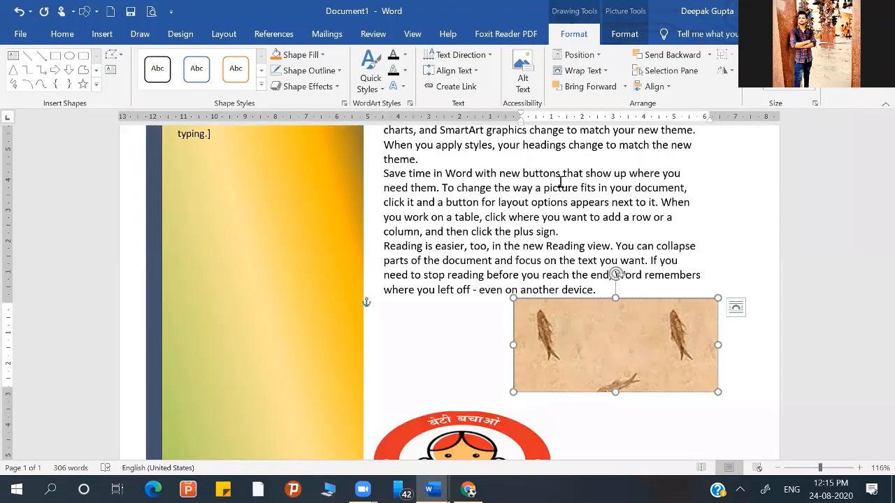
# - Preview the orange-outlined style on the text box and look over the available shapes, applying neither, and return to its formatting options
pyautogui.click(221, 67)
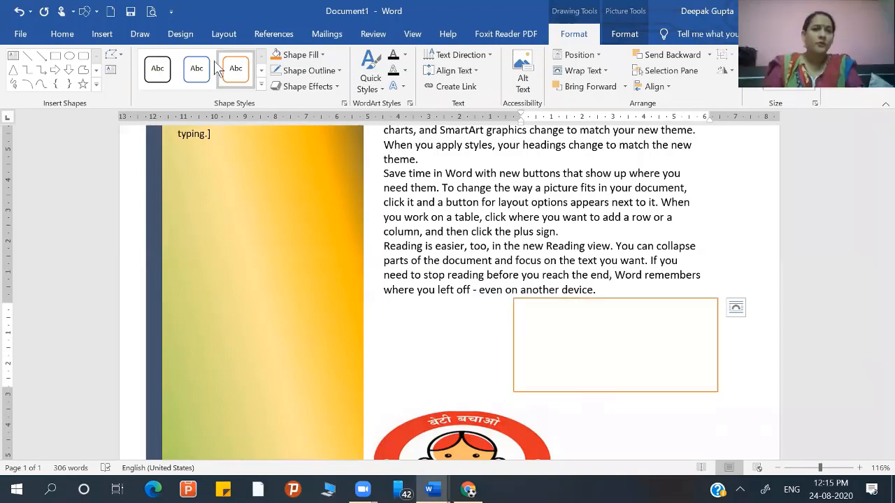
pyautogui.click(102, 36)
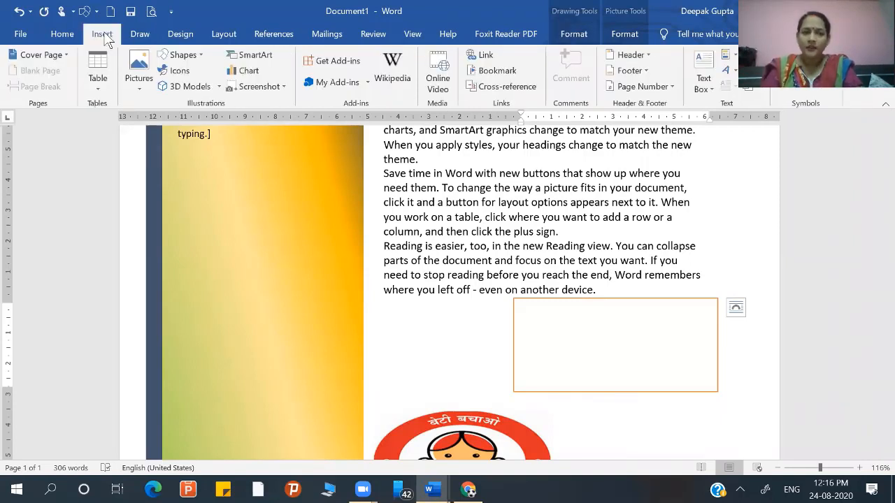
pyautogui.click(199, 62)
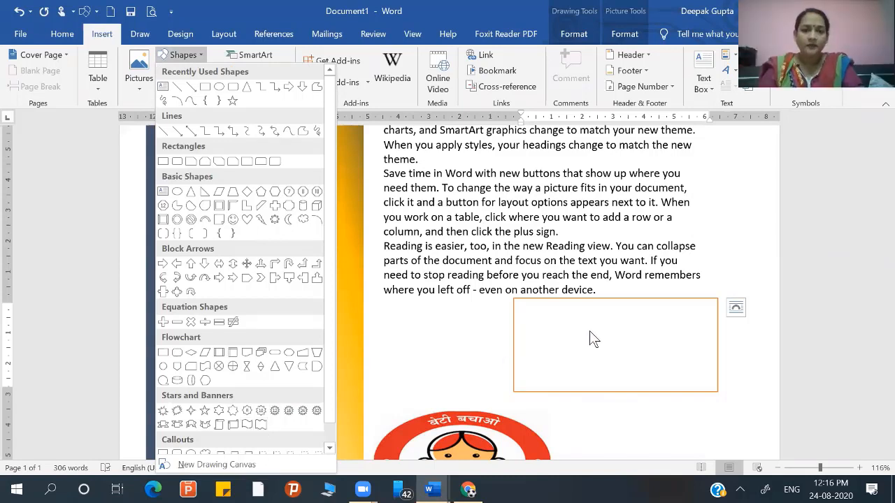
pyautogui.click(574, 34)
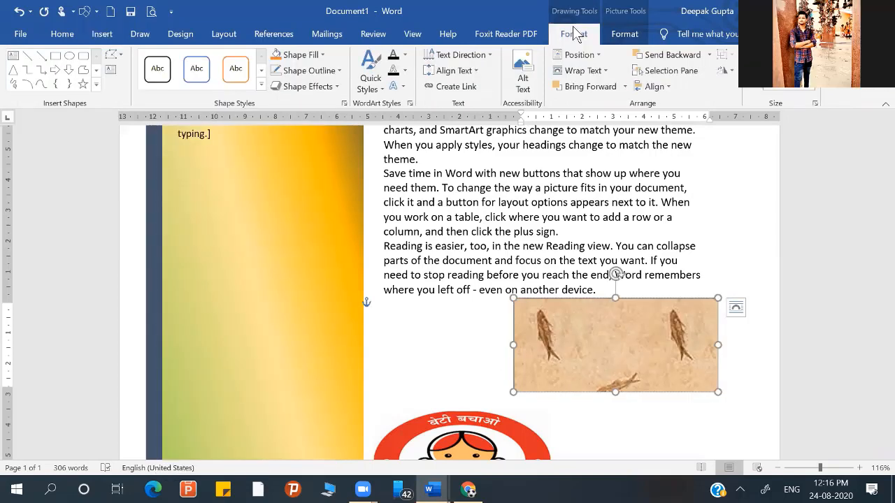